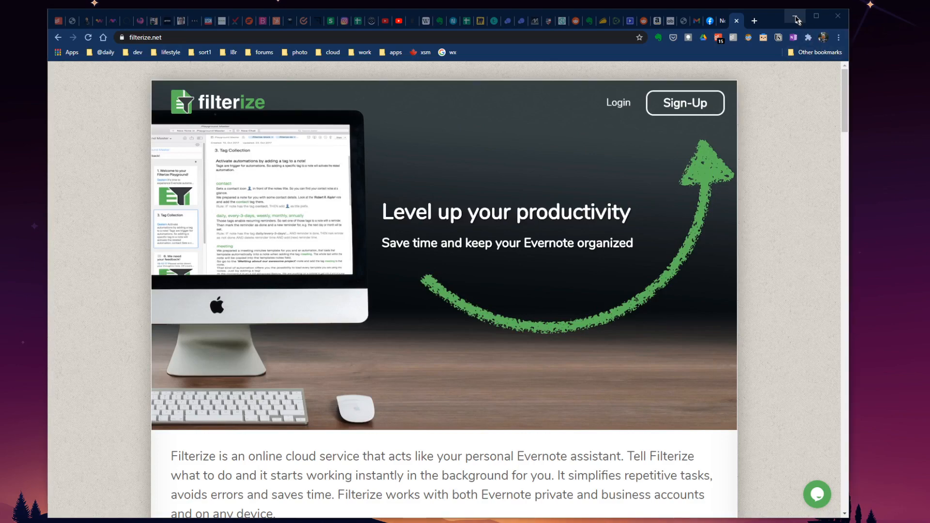
Step: Switch to Evernote Legacy, check its version in the About information, and close it
{"action": "left_click", "coordinate": [795, 16]}
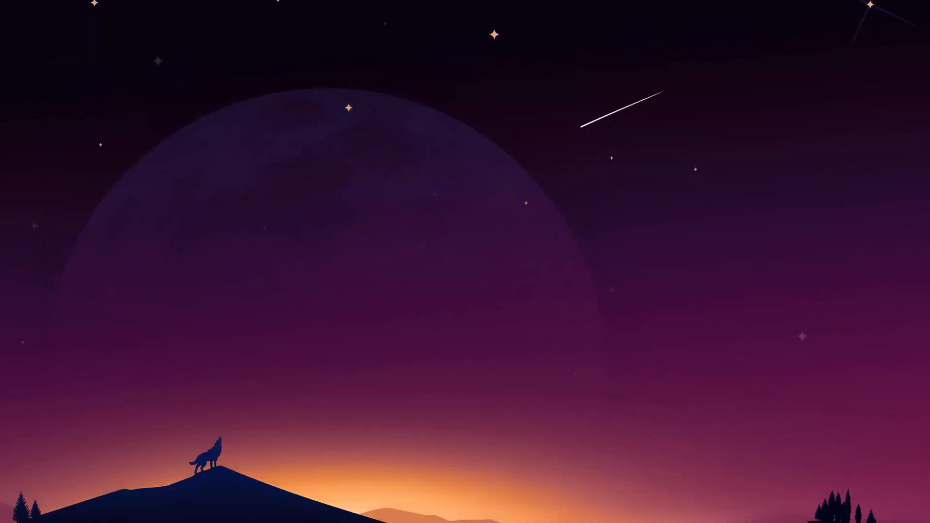
{"action": "key", "text": "alt+Tab"}
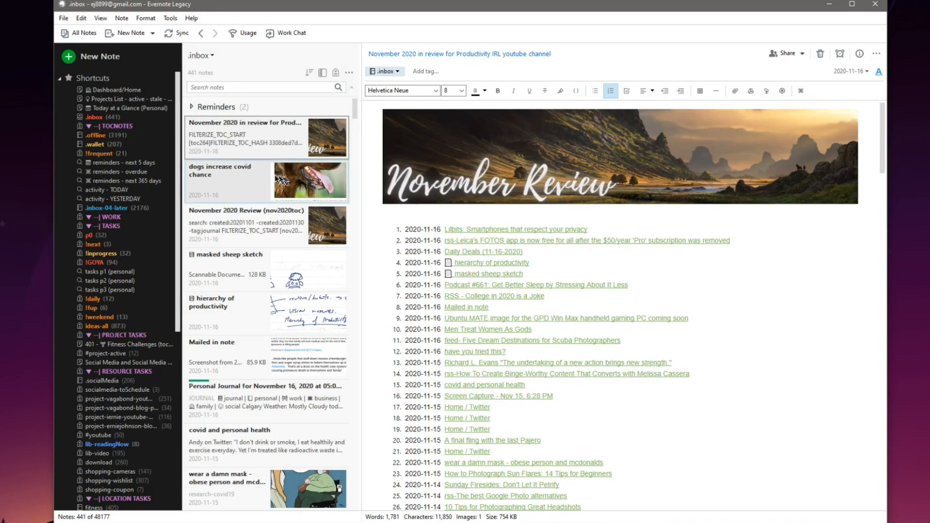
{"action": "left_click", "coordinate": [192, 17]}
{"action": "left_click", "coordinate": [213, 138]}
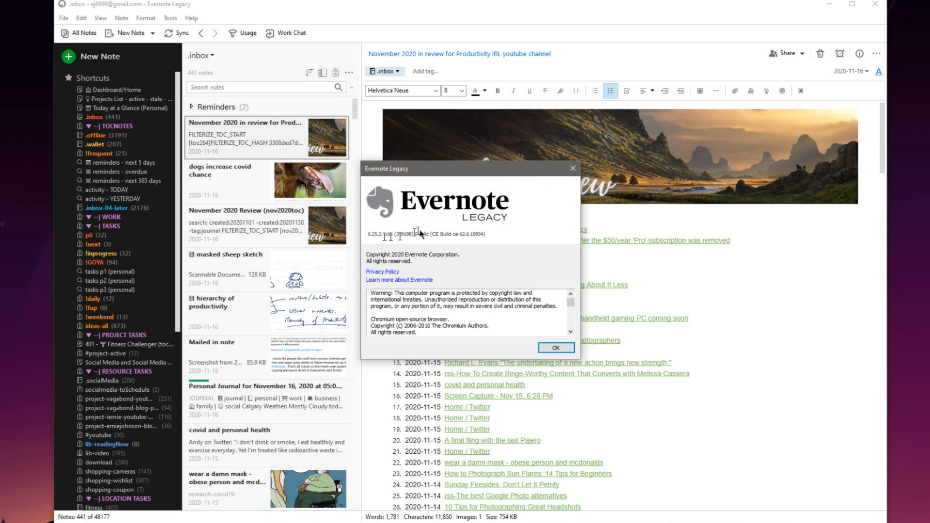
{"action": "left_click", "coordinate": [572, 168]}
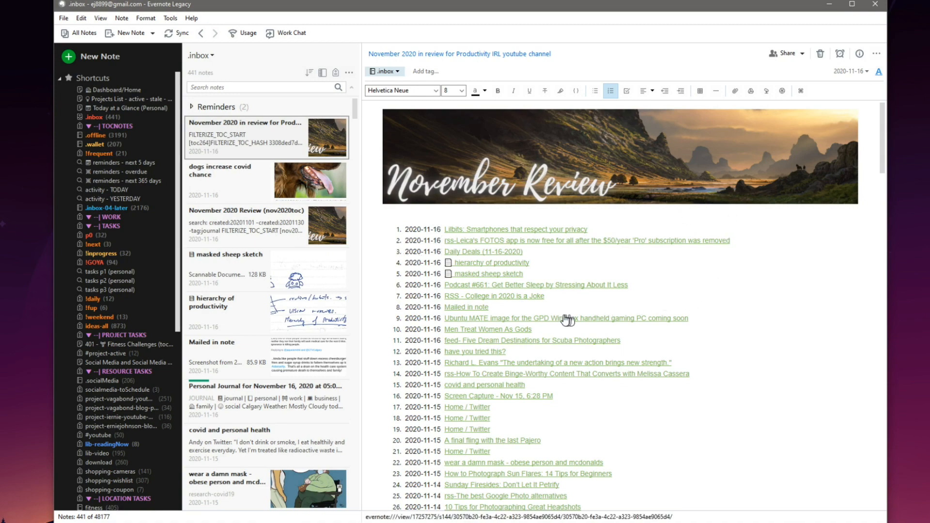
Step: Look through the whole list of linked notes under the banner in the November 2020 review note
{"action": "scroll", "coordinate": [562, 315], "scroll_direction": "down", "scroll_amount": 20}
{"action": "scroll", "coordinate": [514, 292], "scroll_direction": "down", "scroll_amount": 15}
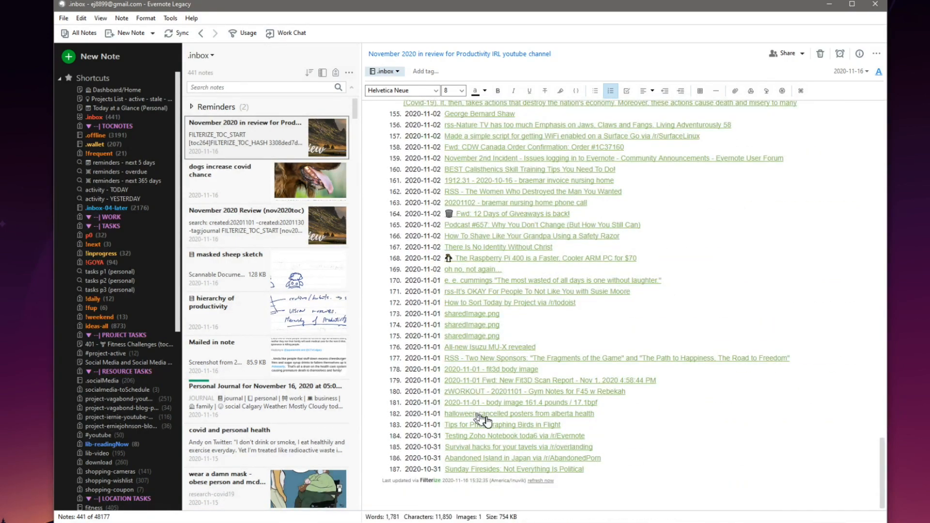
{"action": "scroll", "coordinate": [483, 474], "scroll_direction": "up", "scroll_amount": 20}
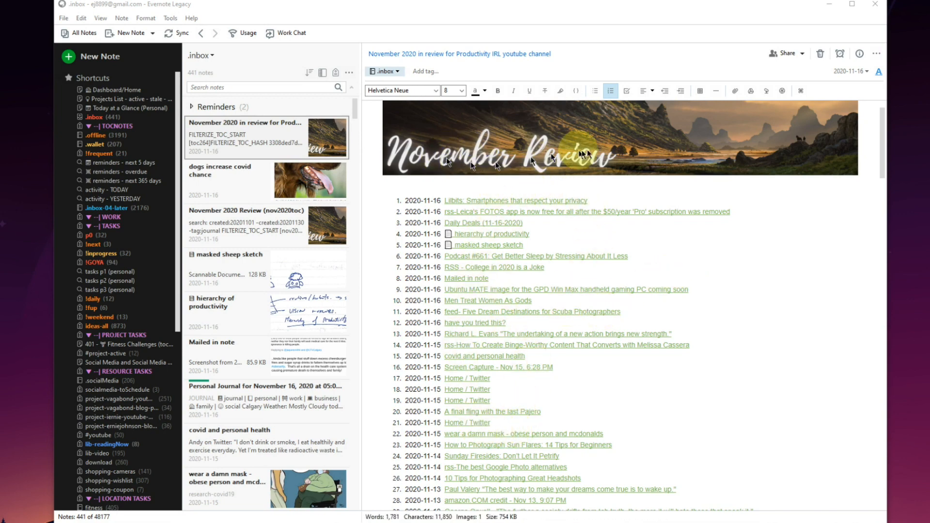
{"action": "scroll", "coordinate": [499, 261], "scroll_direction": "up", "scroll_amount": 1}
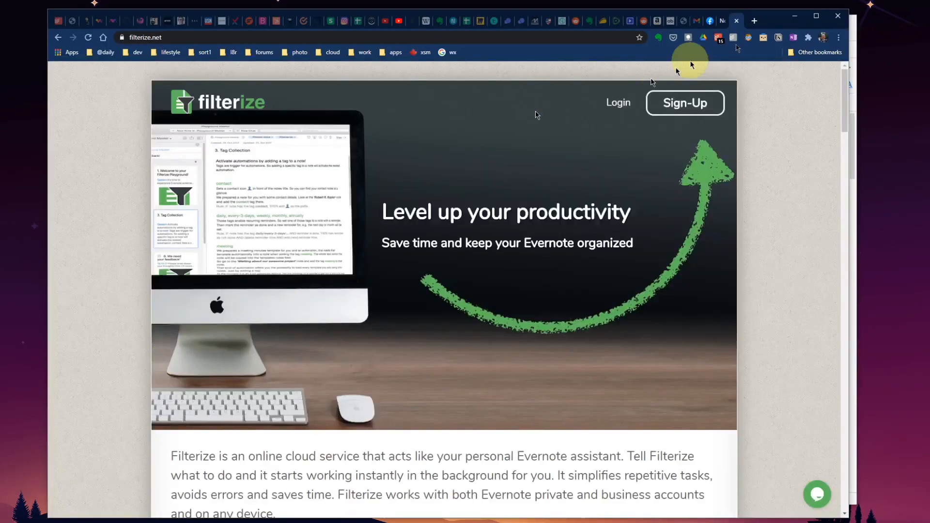
Step: Open Canva in a new browser tab and open the existing "My Fishing Adventures" banner design
{"action": "left_click", "coordinate": [754, 21]}
{"action": "type", "text": "canva"}
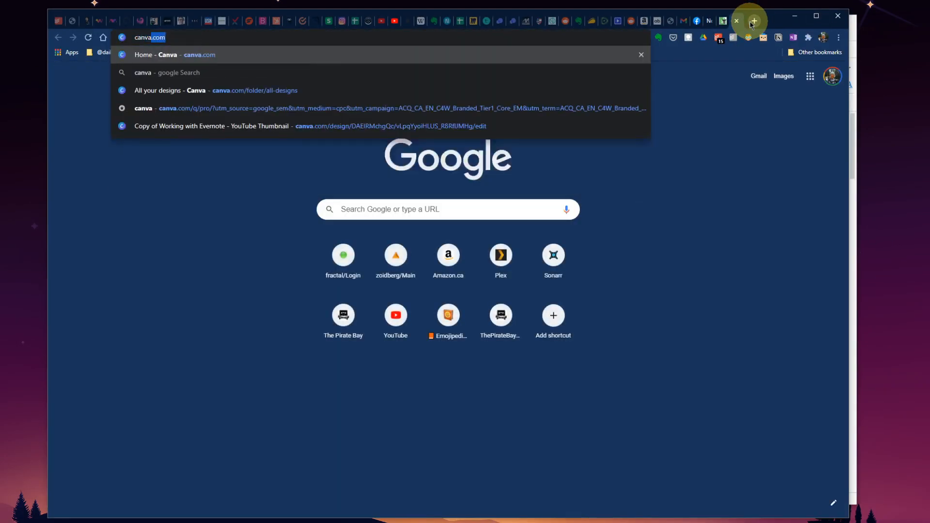
{"action": "key", "text": "Return"}
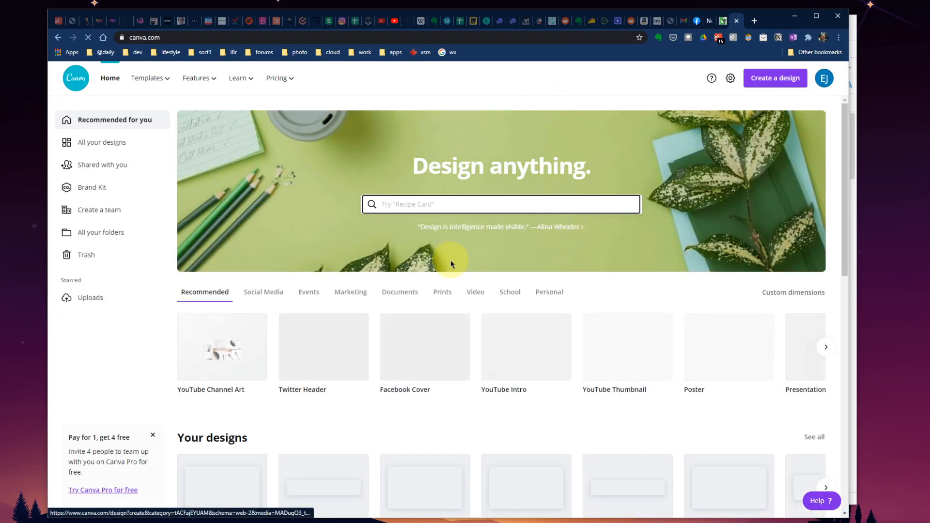
{"action": "scroll", "coordinate": [450, 262], "scroll_direction": "down", "scroll_amount": 5}
{"action": "left_click", "coordinate": [324, 259]}
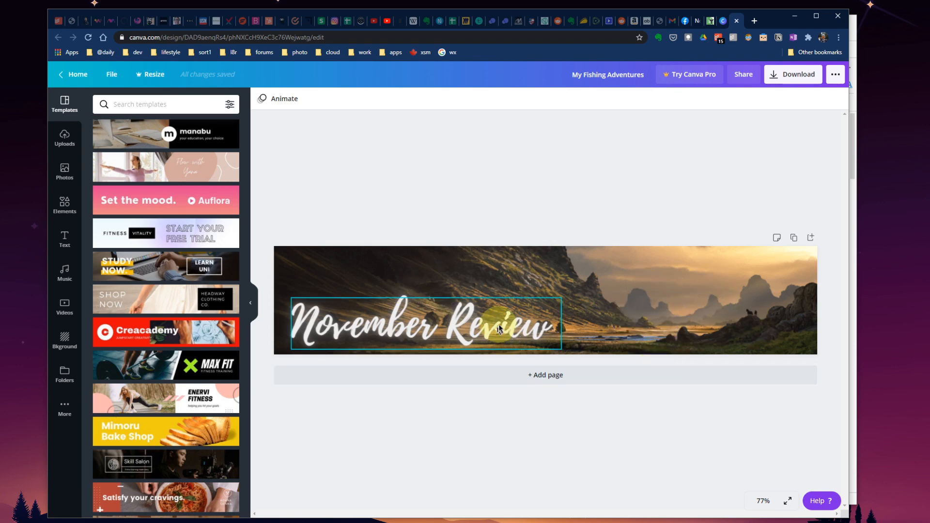
Step: Inspect the font choices for the "November Review" banner text and the design's download options, leaving both without changes
{"action": "left_click", "coordinate": [472, 332]}
{"action": "left_click", "coordinate": [318, 100]}
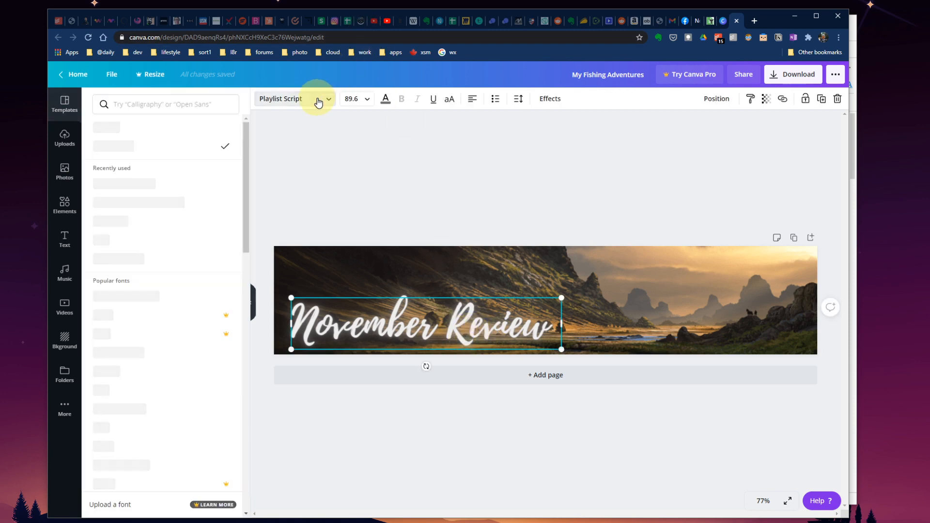
{"action": "scroll", "coordinate": [184, 243], "scroll_direction": "down", "scroll_amount": 3}
{"action": "scroll", "coordinate": [167, 270], "scroll_direction": "up", "scroll_amount": 3}
{"action": "left_click", "coordinate": [385, 98]}
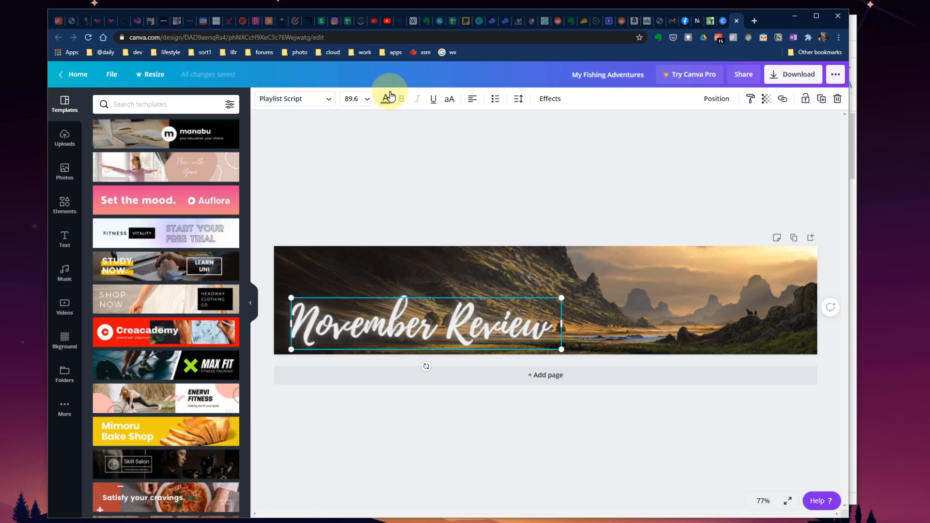
{"action": "left_click", "coordinate": [389, 188]}
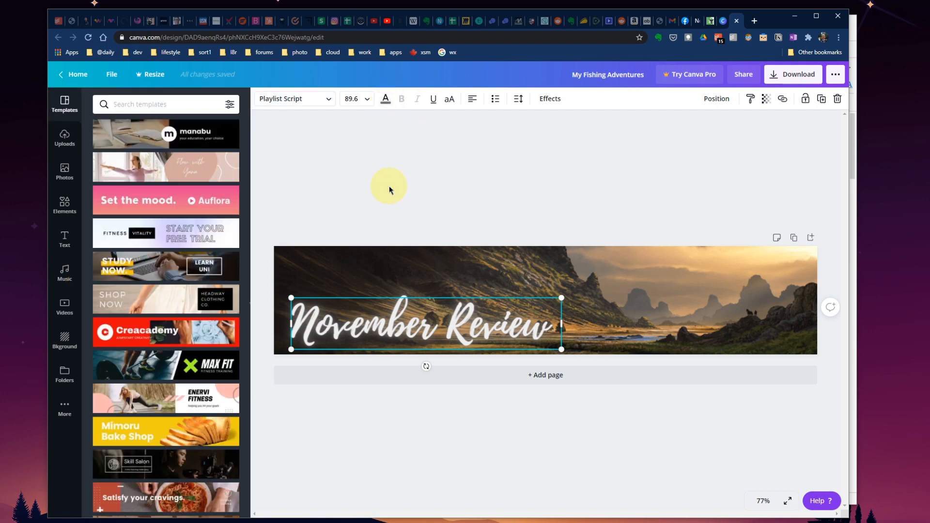
{"action": "left_click", "coordinate": [781, 82]}
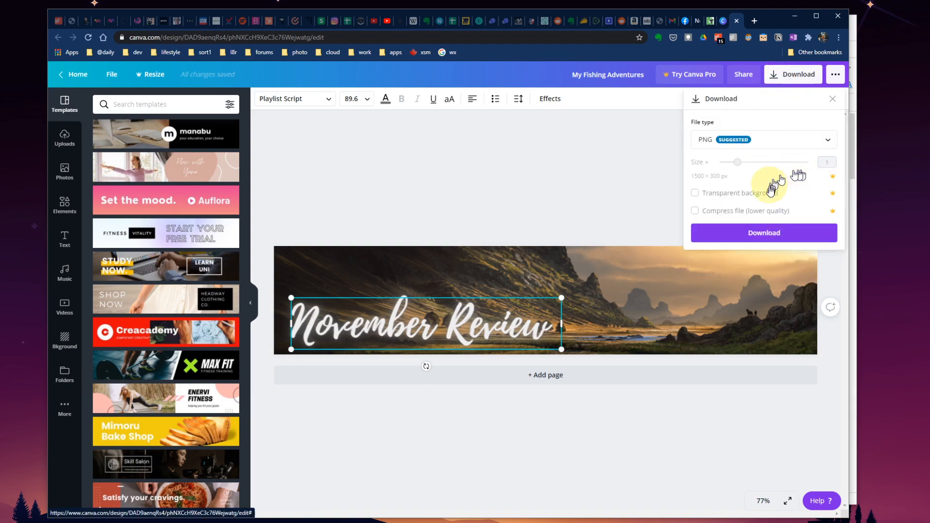
{"action": "left_click", "coordinate": [656, 167]}
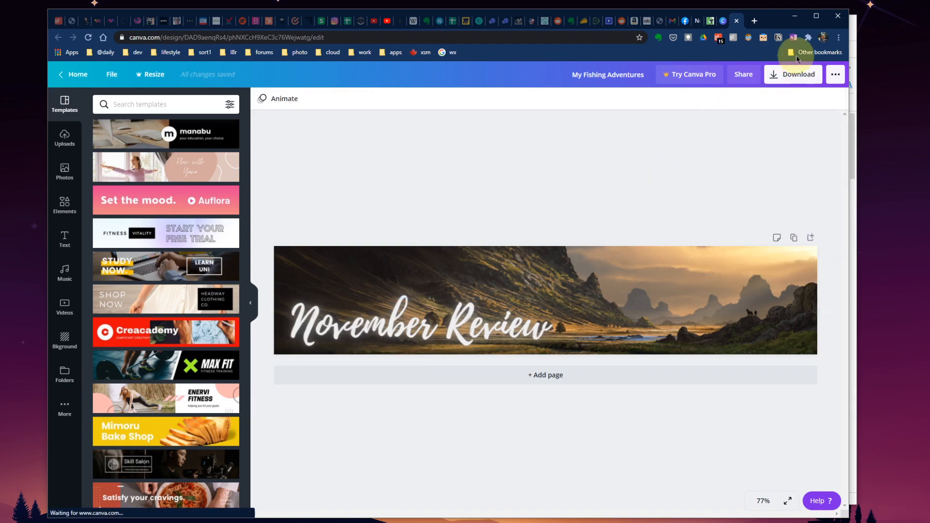
Step: Return to Evernote and review the dated note links in the November 2020 review from start to end
{"action": "left_click", "coordinate": [797, 16]}
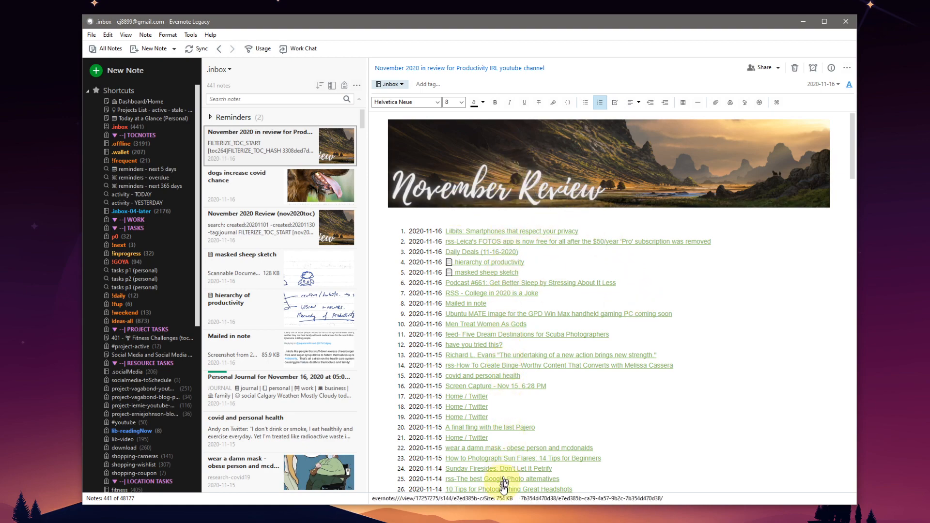
{"action": "scroll", "coordinate": [509, 310], "scroll_direction": "down", "scroll_amount": 10}
{"action": "scroll", "coordinate": [519, 318], "scroll_direction": "up", "scroll_amount": 12}
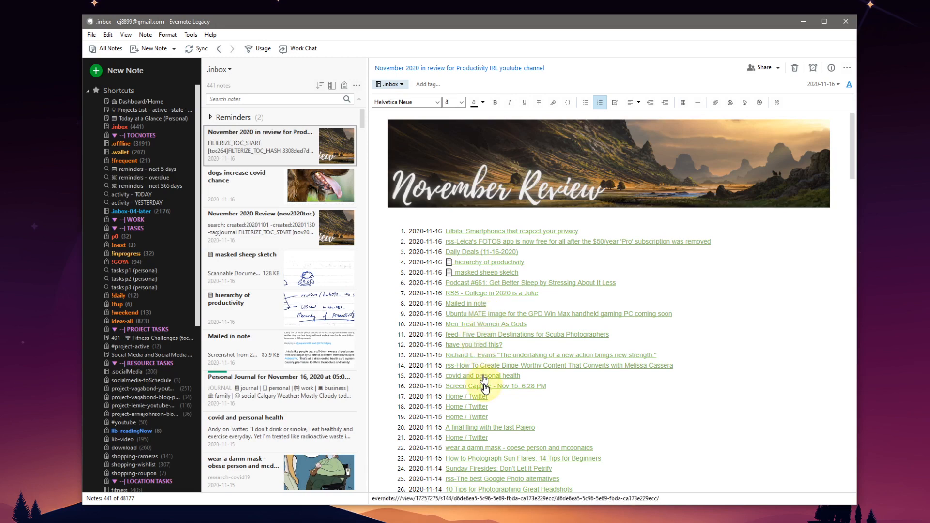
{"action": "scroll", "coordinate": [485, 386], "scroll_direction": "down", "scroll_amount": 2}
{"action": "scroll", "coordinate": [484, 385], "scroll_direction": "down", "scroll_amount": 2}
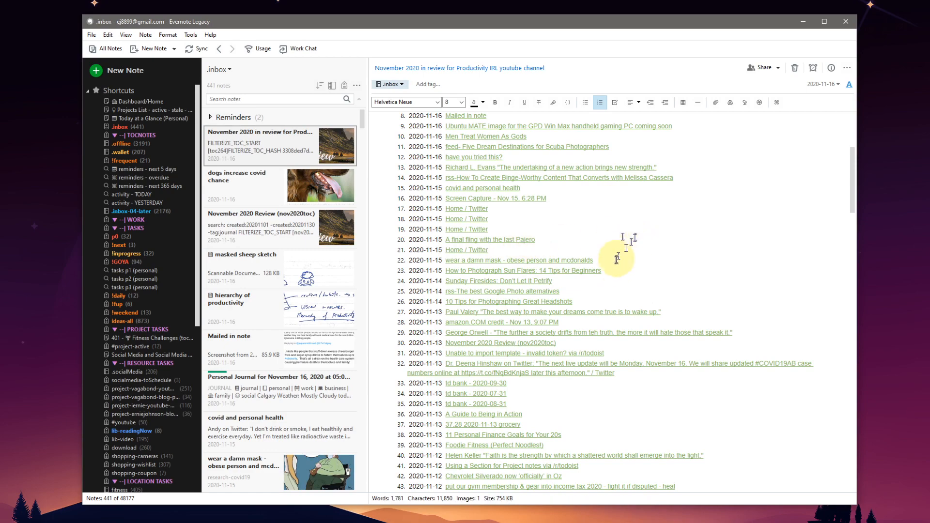
{"action": "scroll", "coordinate": [662, 266], "scroll_direction": "down", "scroll_amount": 10}
{"action": "scroll", "coordinate": [630, 281], "scroll_direction": "down", "scroll_amount": 6}
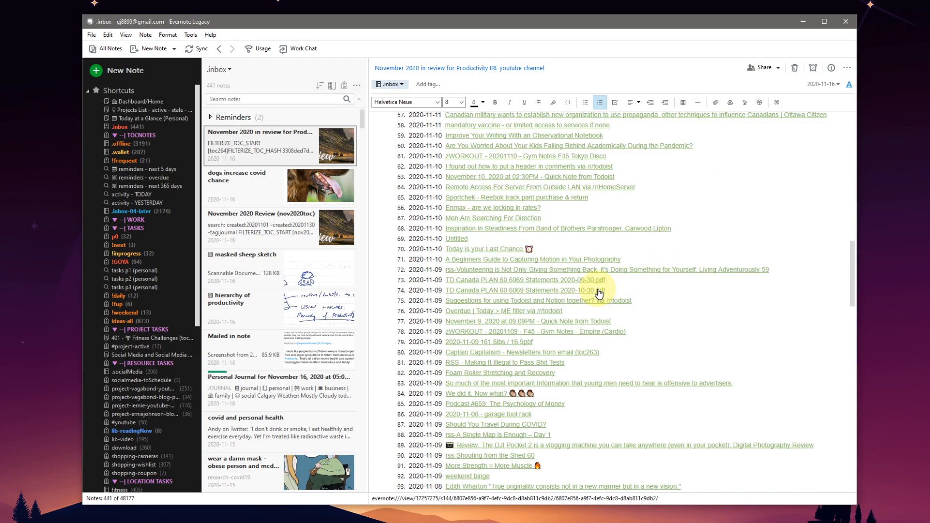
{"action": "scroll", "coordinate": [599, 294], "scroll_direction": "down", "scroll_amount": 20}
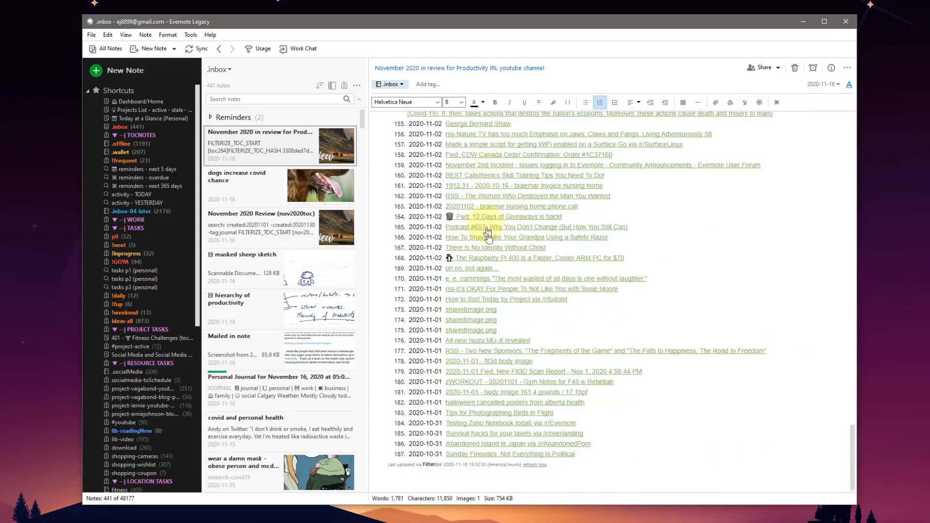
{"action": "scroll", "coordinate": [600, 359], "scroll_direction": "up", "scroll_amount": 8}
{"action": "scroll", "coordinate": [600, 356], "scroll_direction": "up", "scroll_amount": 20}
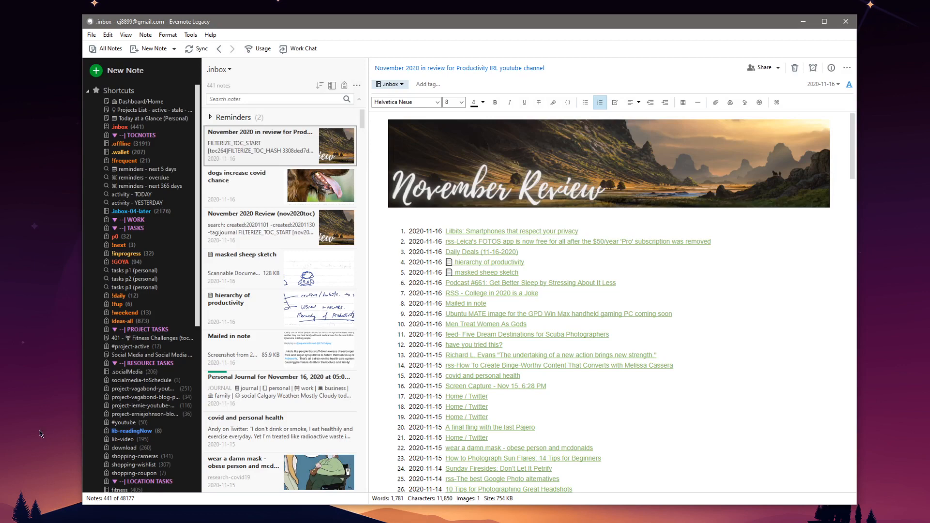
Step: Create a note titled "November in Review for Youtube Demo" in the .inbox notebook and insert the November Review banner image
{"action": "left_click", "coordinate": [140, 127]}
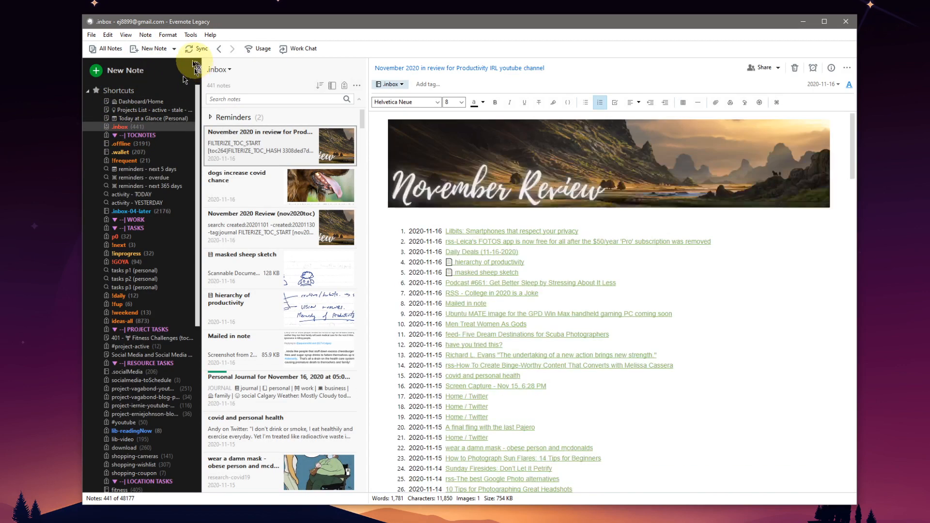
{"action": "left_click", "coordinate": [150, 49]}
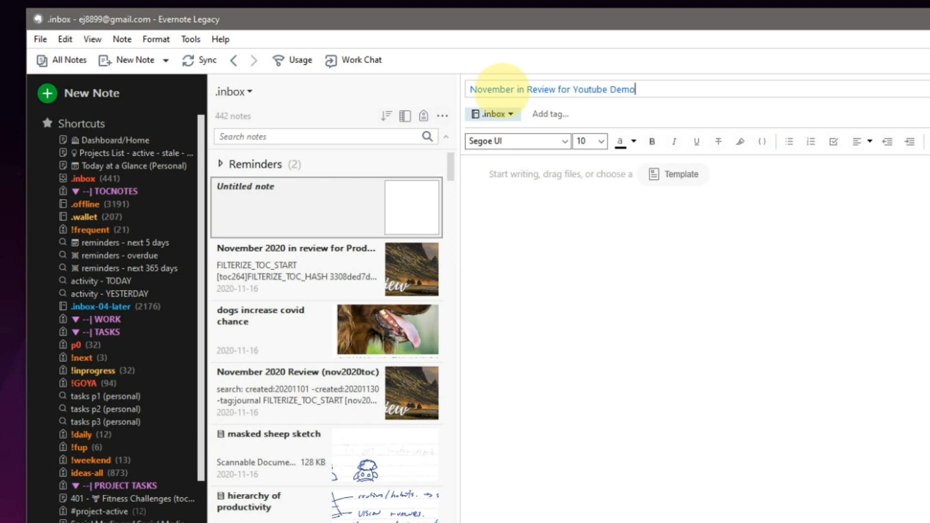
{"action": "left_click", "coordinate": [516, 174]}
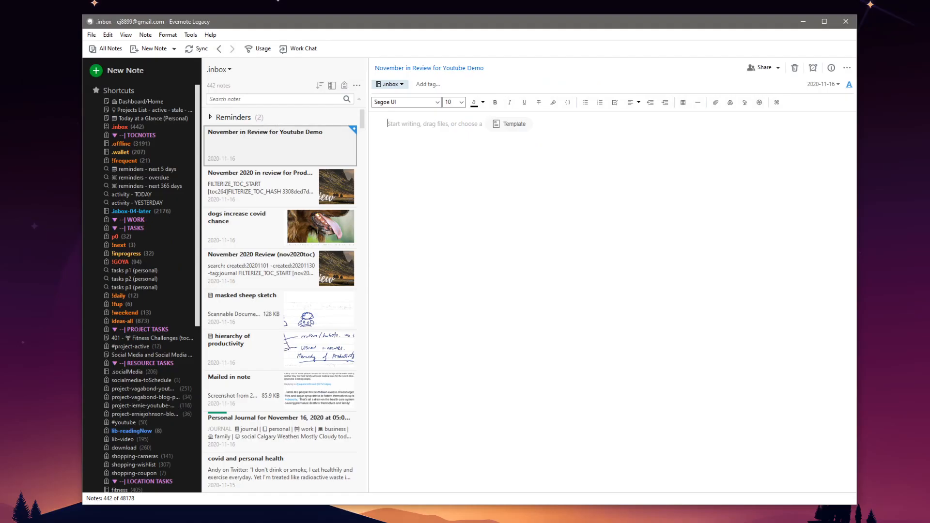
{"action": "left_click_drag", "start_coordinate": [280, 186], "coordinate": [395, 130]}
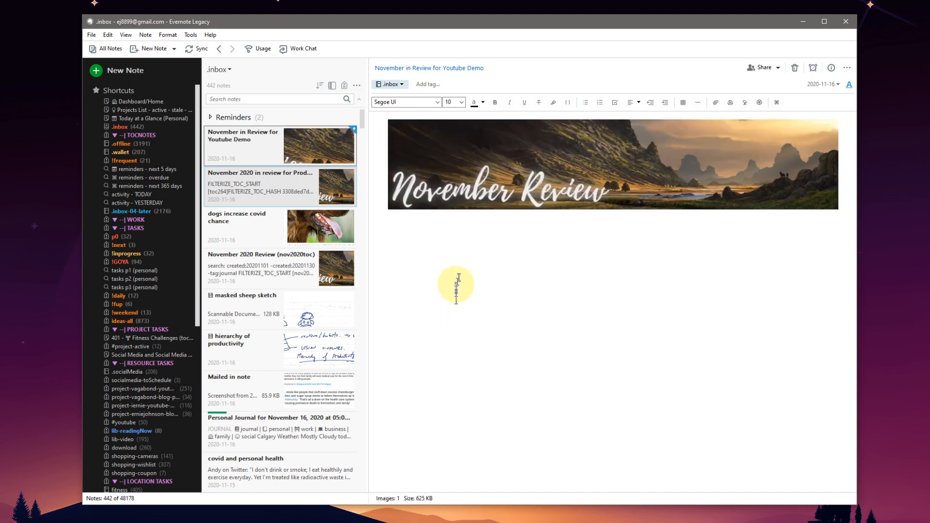
Step: Review the finished November 2020 note's list again, then reopen the demo note with the cursor below its banner
{"action": "left_click", "coordinate": [259, 230]}
{"action": "left_click", "coordinate": [257, 195]}
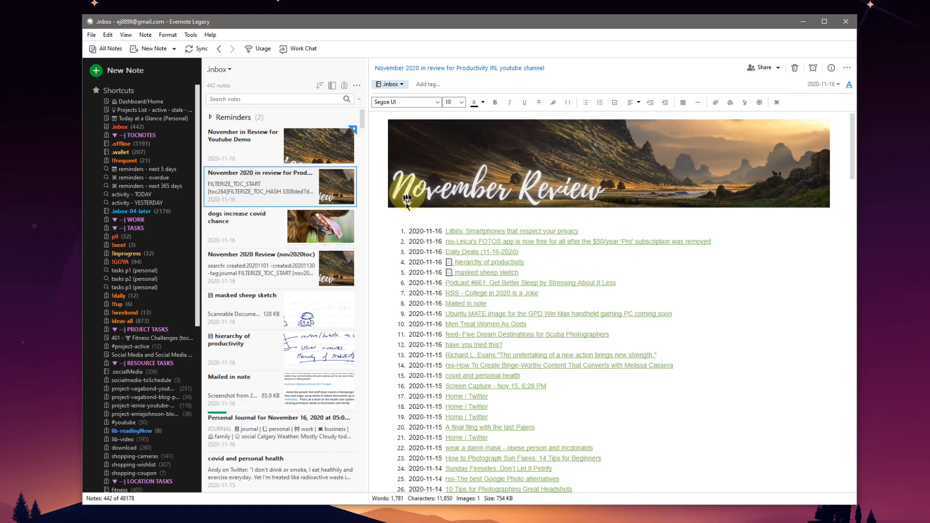
{"action": "scroll", "coordinate": [474, 276], "scroll_direction": "down", "scroll_amount": 20}
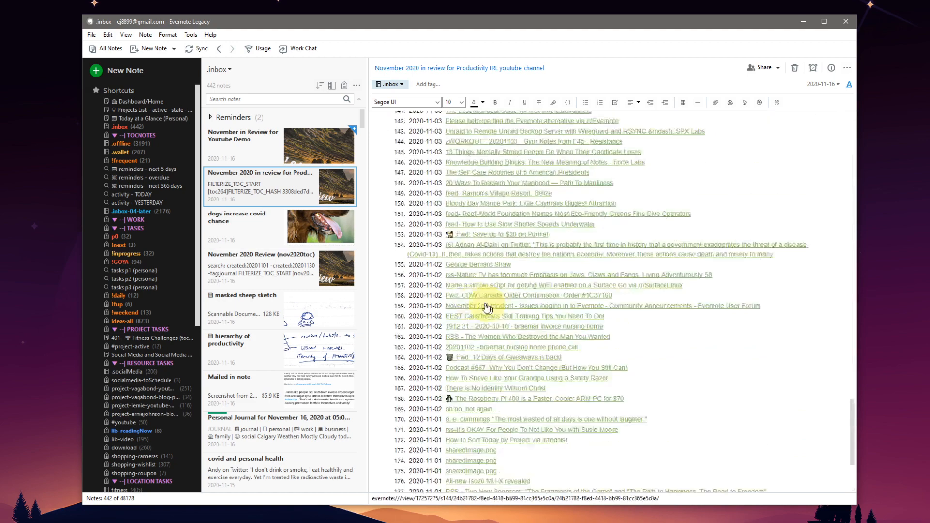
{"action": "scroll", "coordinate": [485, 288], "scroll_direction": "up", "scroll_amount": 20}
{"action": "left_click", "coordinate": [292, 147]}
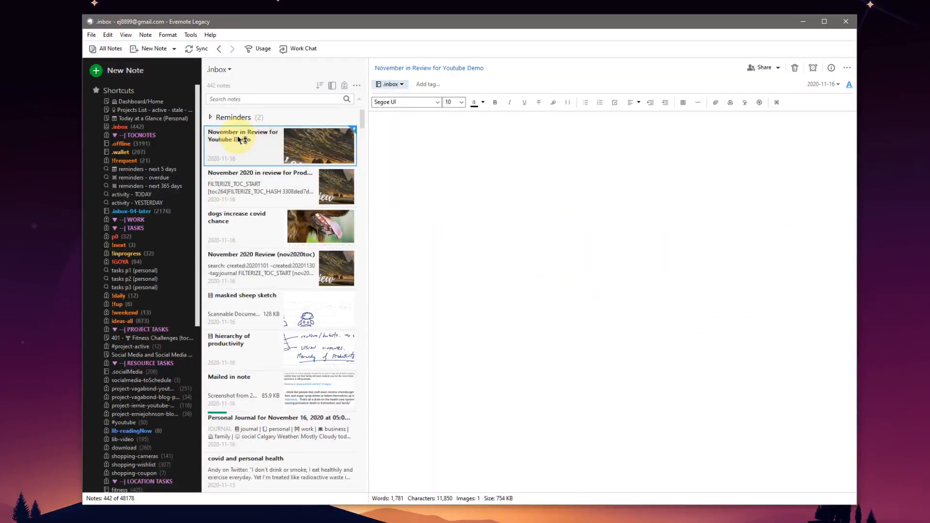
{"action": "left_click", "coordinate": [416, 224]}
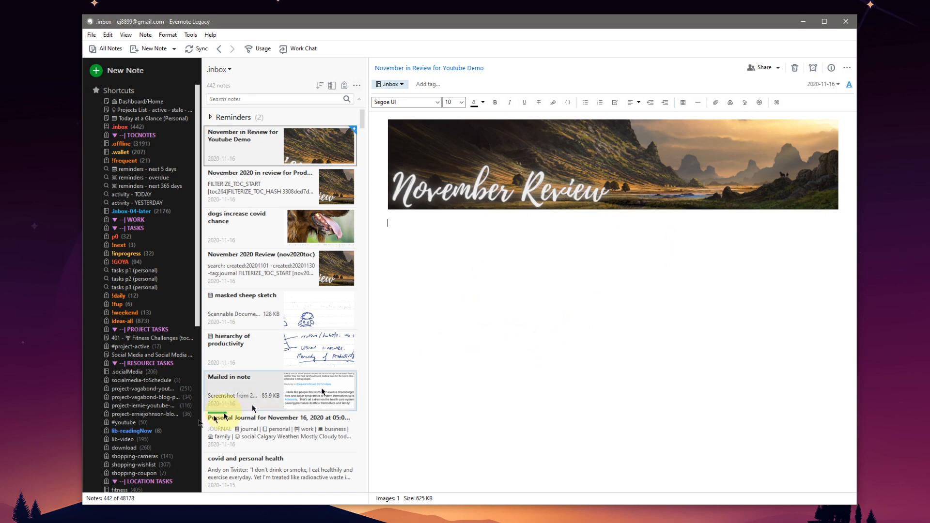
Step: Switch to the browser and close both Canva tabs to get back to the Filterize website
{"action": "key", "text": "alt+Tab"}
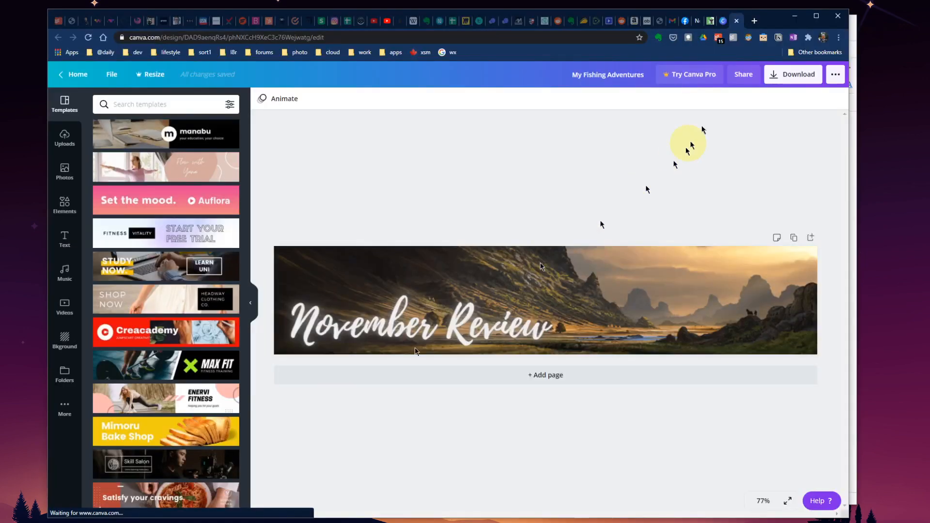
{"action": "left_click", "coordinate": [736, 21]}
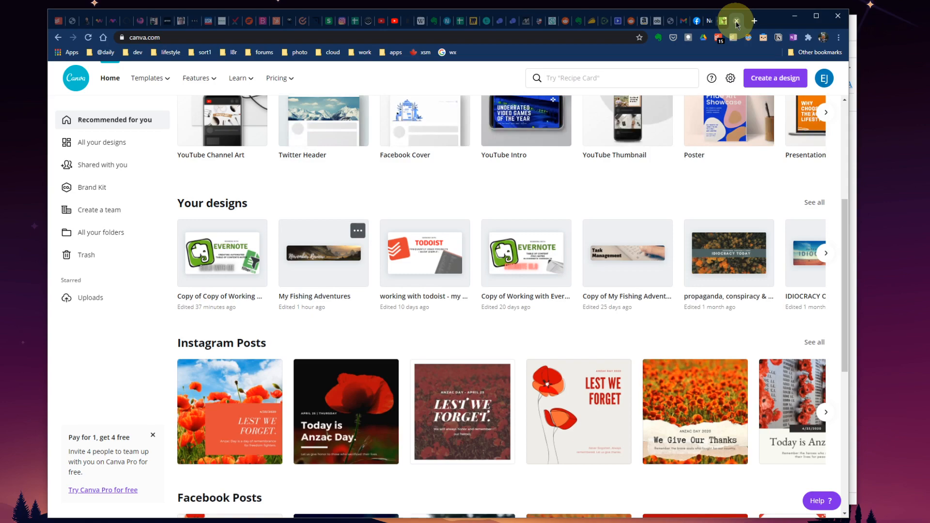
{"action": "left_click", "coordinate": [737, 21]}
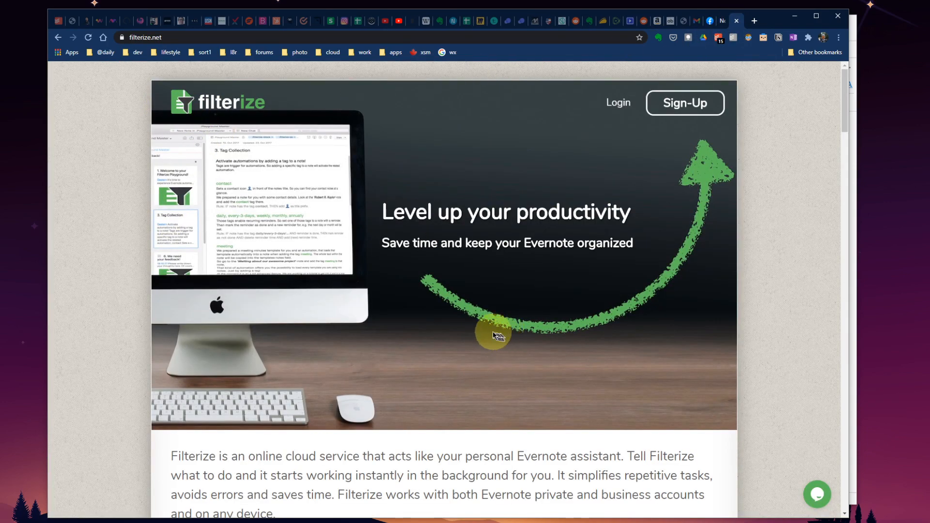
Step: Read through the Filterize home page, including its service description, innovations and ready-to-use workflows
{"action": "scroll", "coordinate": [484, 340], "scroll_direction": "down", "scroll_amount": 2}
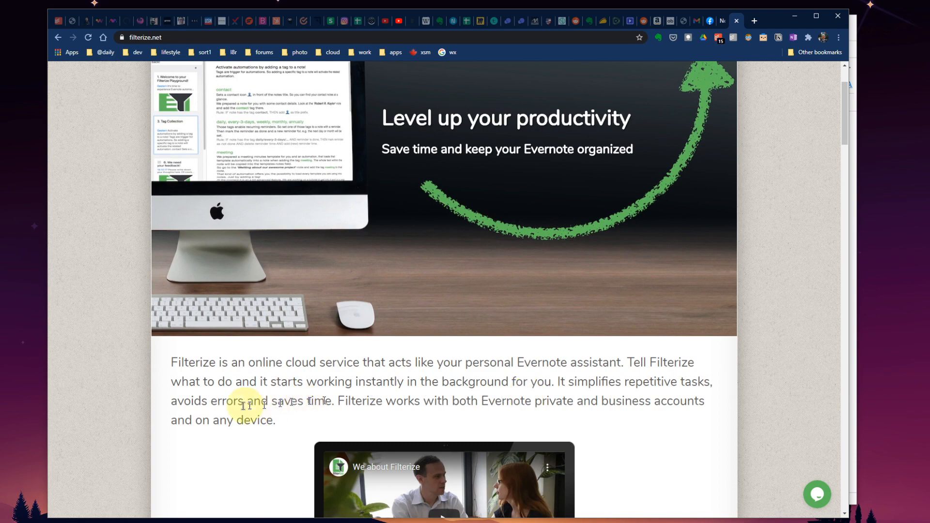
{"action": "scroll", "coordinate": [577, 390], "scroll_direction": "down", "scroll_amount": 20}
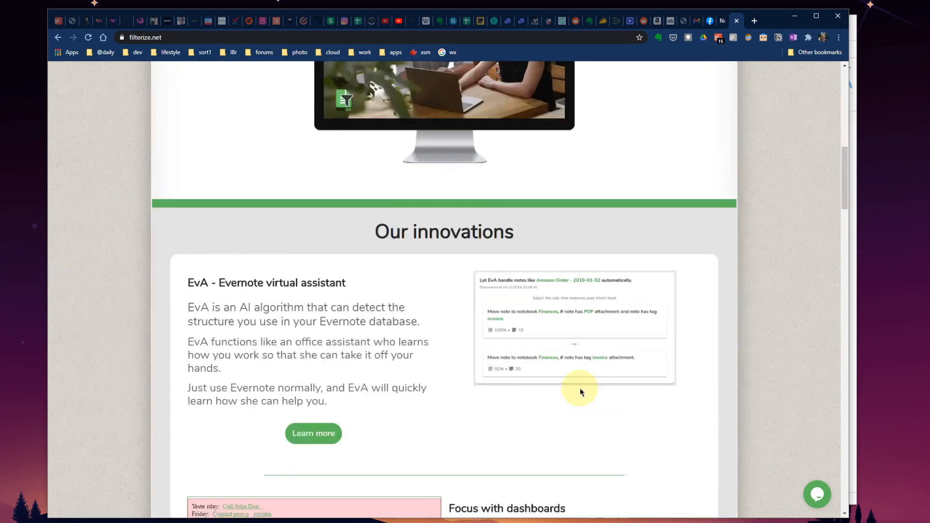
{"action": "scroll", "coordinate": [514, 305], "scroll_direction": "down", "scroll_amount": 7}
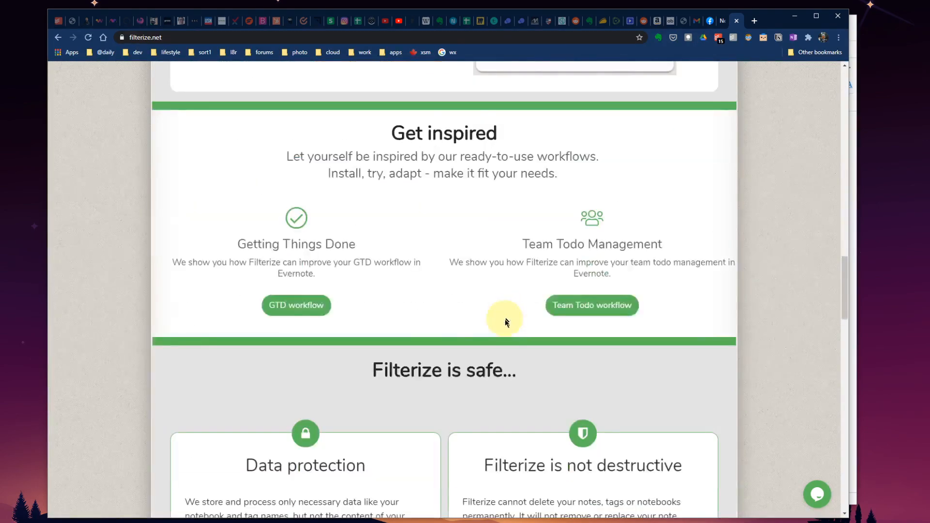
Step: Read the rest of the Filterize home page, covering its features, data safety, plans and pricing, and customer testimonials
{"action": "scroll", "coordinate": [504, 315], "scroll_direction": "up", "scroll_amount": 6}
{"action": "scroll", "coordinate": [505, 321], "scroll_direction": "up", "scroll_amount": 3}
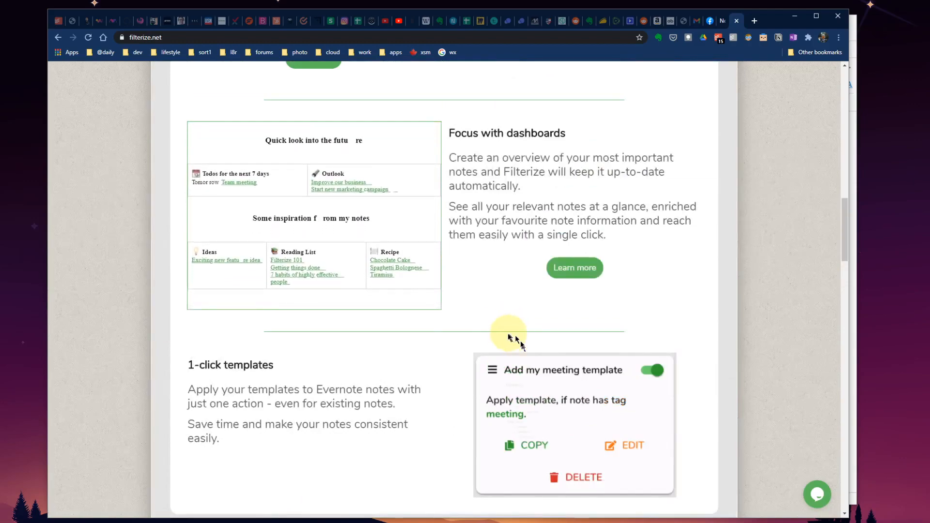
{"action": "scroll", "coordinate": [491, 344], "scroll_direction": "down", "scroll_amount": 10}
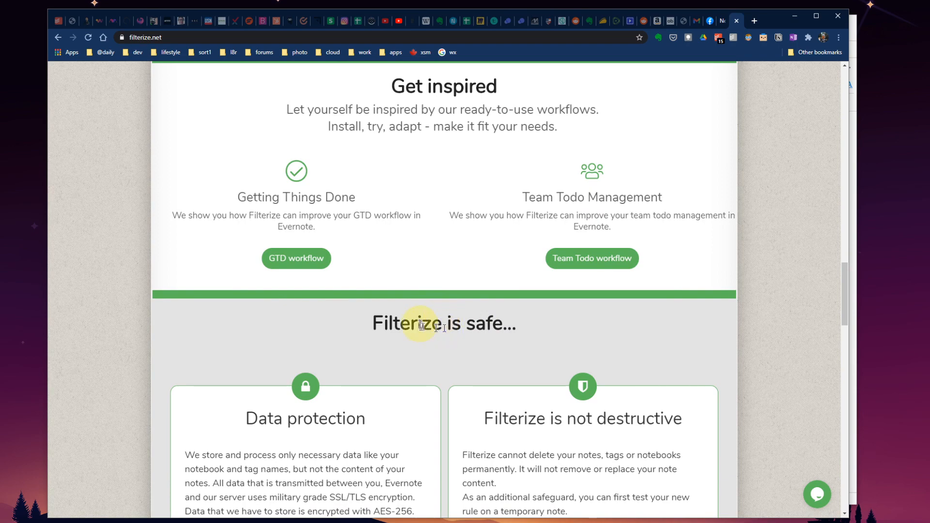
{"action": "scroll", "coordinate": [413, 301], "scroll_direction": "down", "scroll_amount": 5}
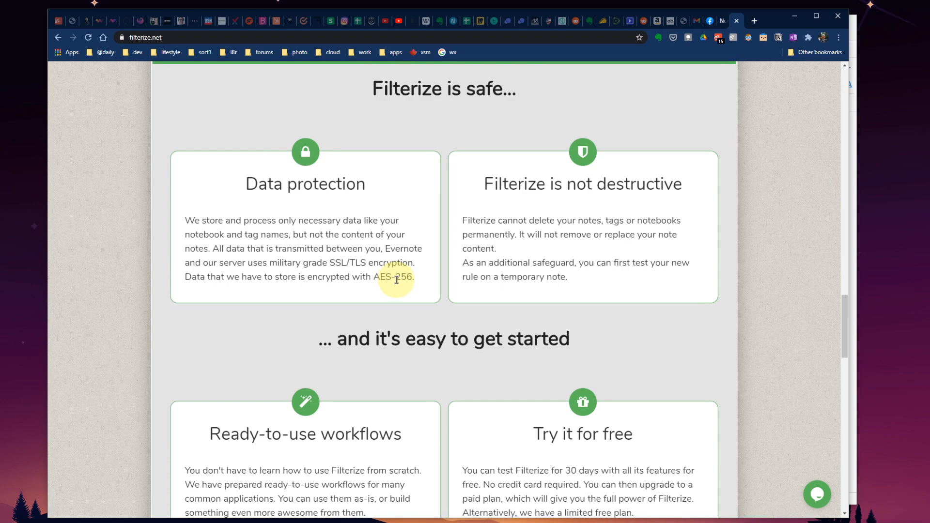
{"action": "scroll", "coordinate": [474, 352], "scroll_direction": "down", "scroll_amount": 5}
{"action": "scroll", "coordinate": [480, 344], "scroll_direction": "down", "scroll_amount": 7}
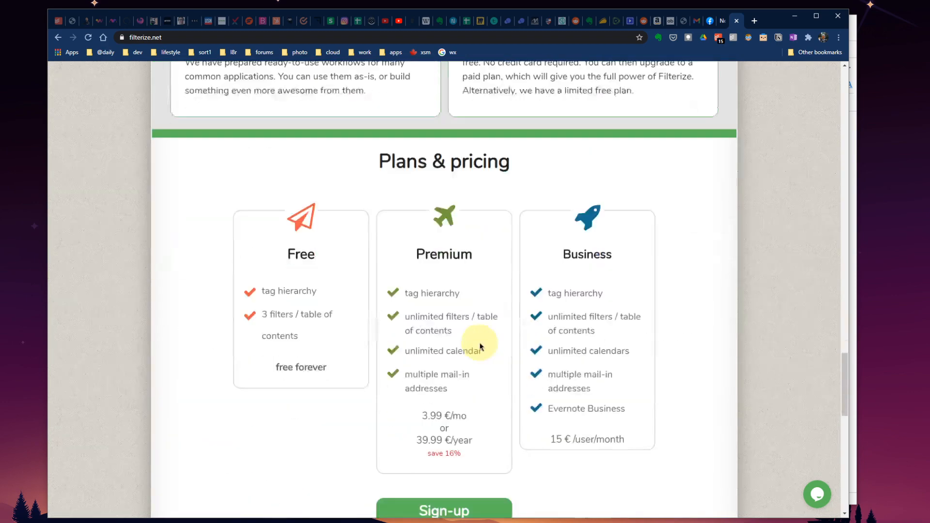
{"action": "scroll", "coordinate": [494, 354], "scroll_direction": "up", "scroll_amount": 2}
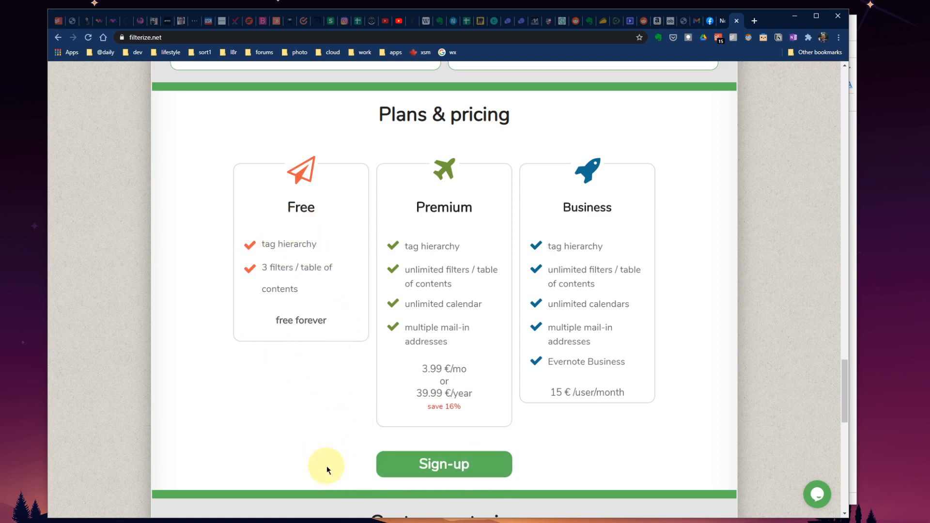
{"action": "scroll", "coordinate": [344, 421], "scroll_direction": "down", "scroll_amount": 10}
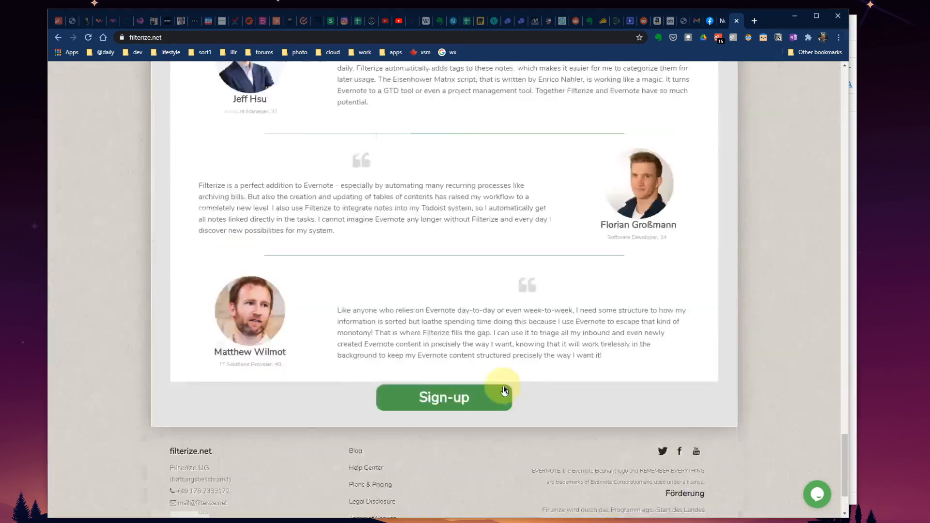
{"action": "scroll", "coordinate": [504, 390], "scroll_direction": "up", "scroll_amount": 15}
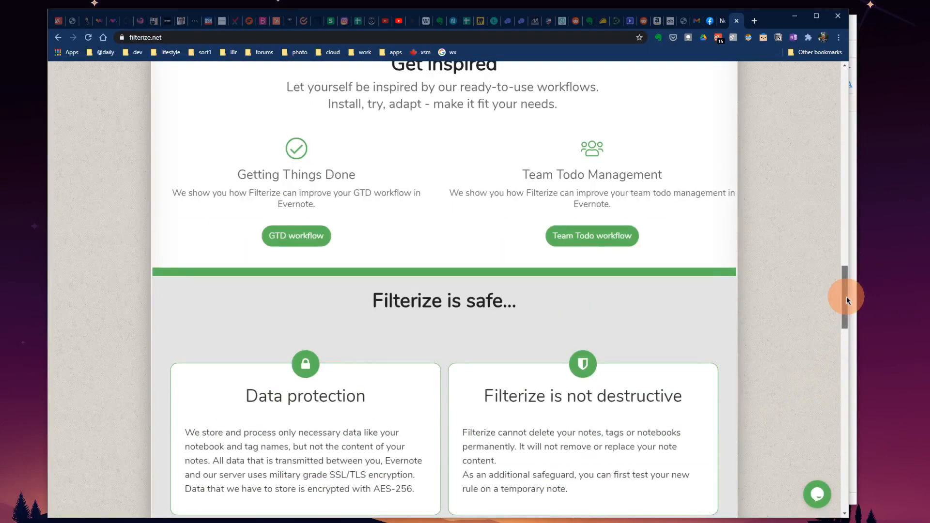
Step: Log in to Filterize from its home page and open the ToC Manager
{"action": "left_click_drag", "start_coordinate": [848, 301], "coordinate": [847, 88]}
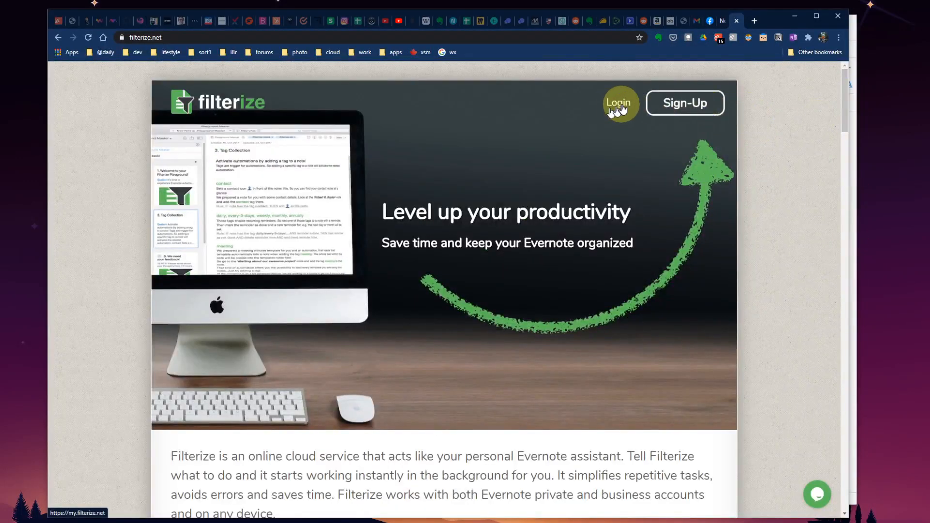
{"action": "left_click", "coordinate": [621, 108]}
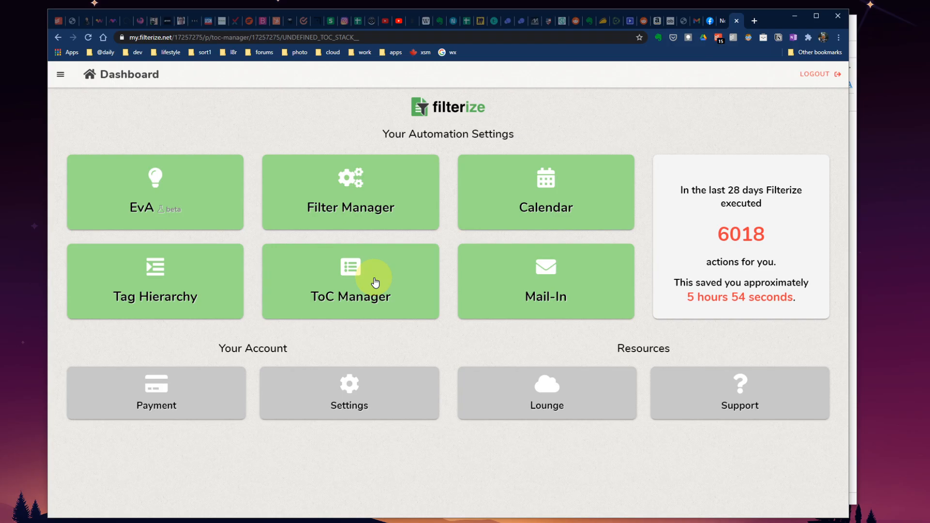
{"action": "left_click", "coordinate": [376, 282]}
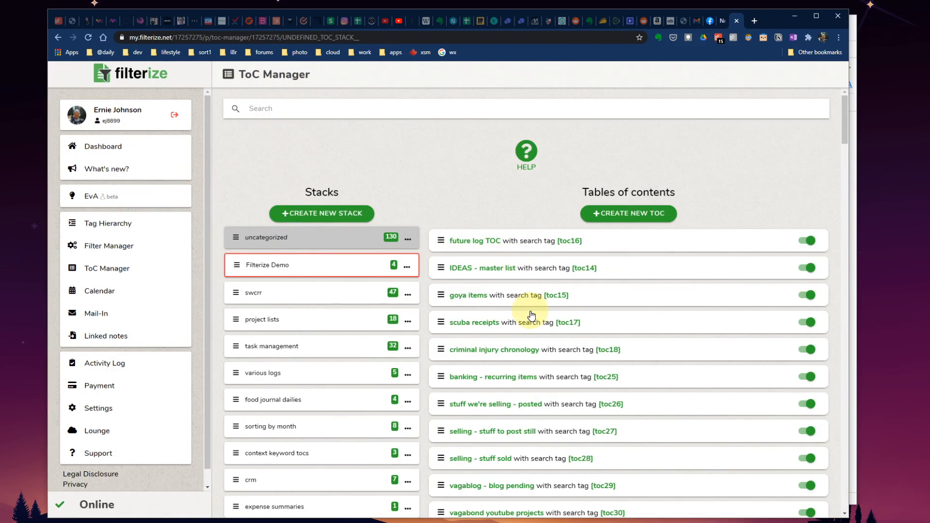
Step: Look through the existing stacks and tables of contents in the ToC Manager
{"action": "scroll", "coordinate": [293, 417], "scroll_direction": "down", "scroll_amount": 5}
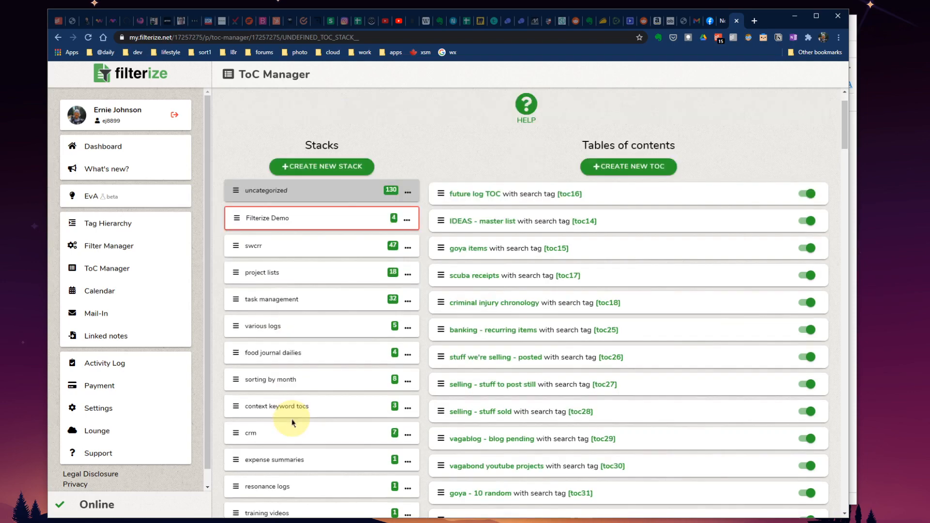
{"action": "scroll", "coordinate": [292, 396], "scroll_direction": "up", "scroll_amount": 5}
{"action": "scroll", "coordinate": [294, 395], "scroll_direction": "down", "scroll_amount": 5}
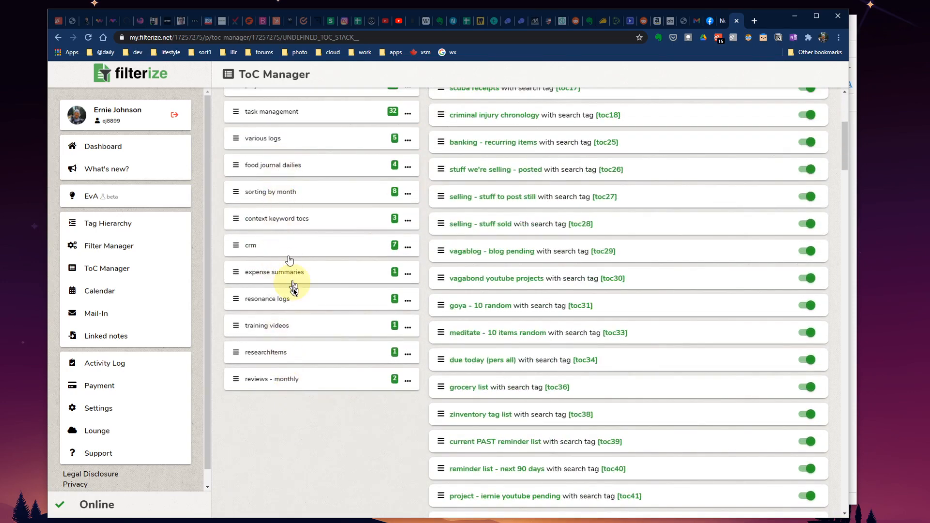
{"action": "scroll", "coordinate": [292, 275], "scroll_direction": "up", "scroll_amount": 3}
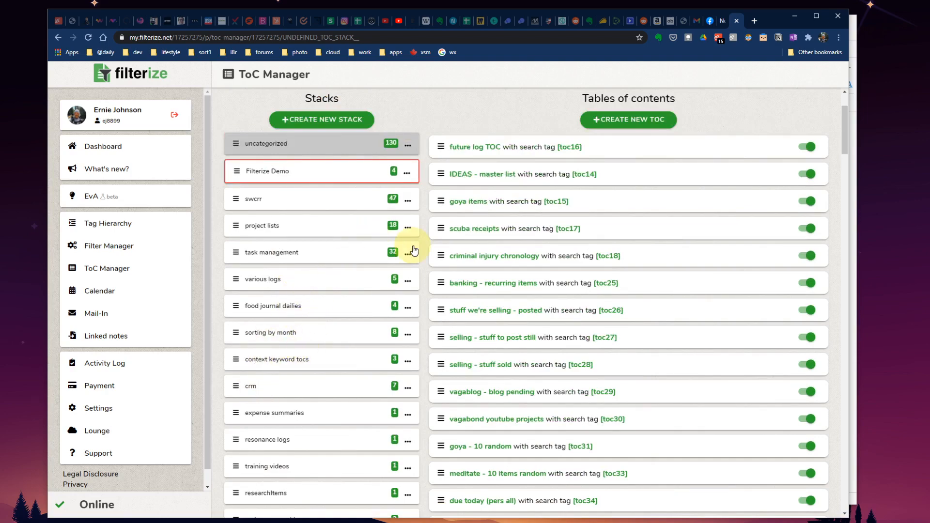
{"action": "scroll", "coordinate": [342, 219], "scroll_direction": "down", "scroll_amount": 7}
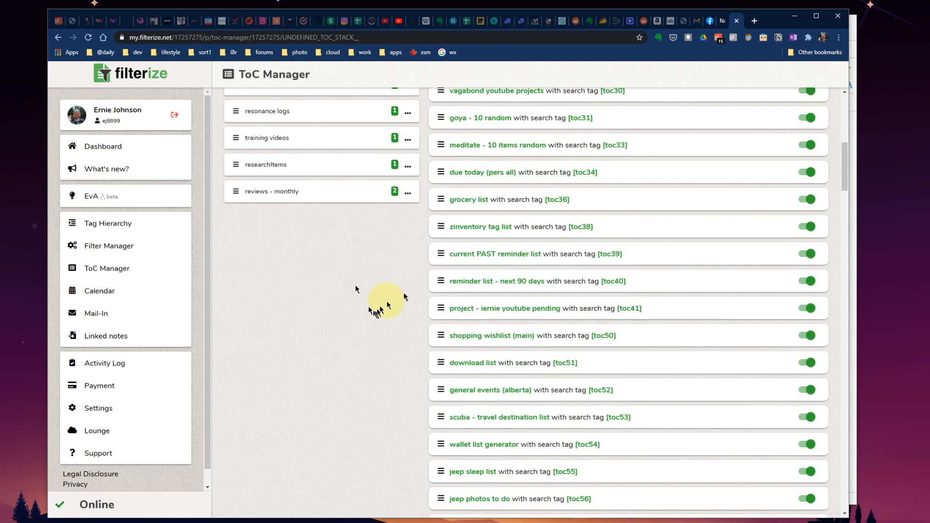
{"action": "scroll", "coordinate": [413, 242], "scroll_direction": "up", "scroll_amount": 9}
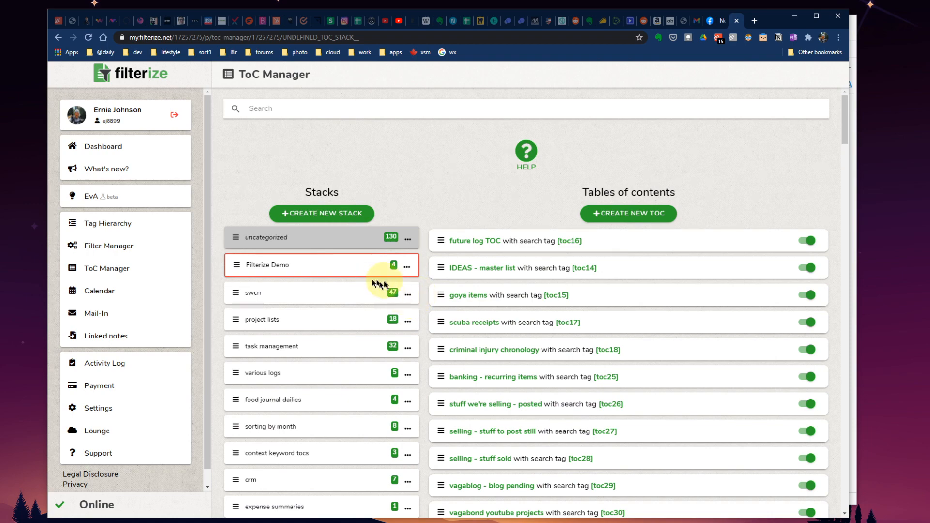
{"action": "scroll", "coordinate": [415, 410], "scroll_direction": "down", "scroll_amount": 8}
{"action": "scroll", "coordinate": [419, 383], "scroll_direction": "up", "scroll_amount": 8}
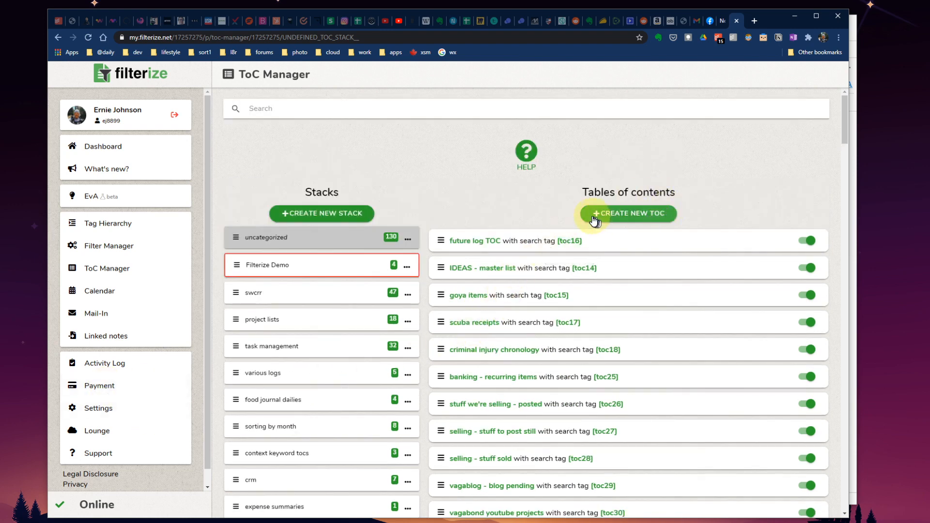
Step: Start a new table of contents with the search query tag:JOURNAL and check its note preview
{"action": "left_click", "coordinate": [637, 220]}
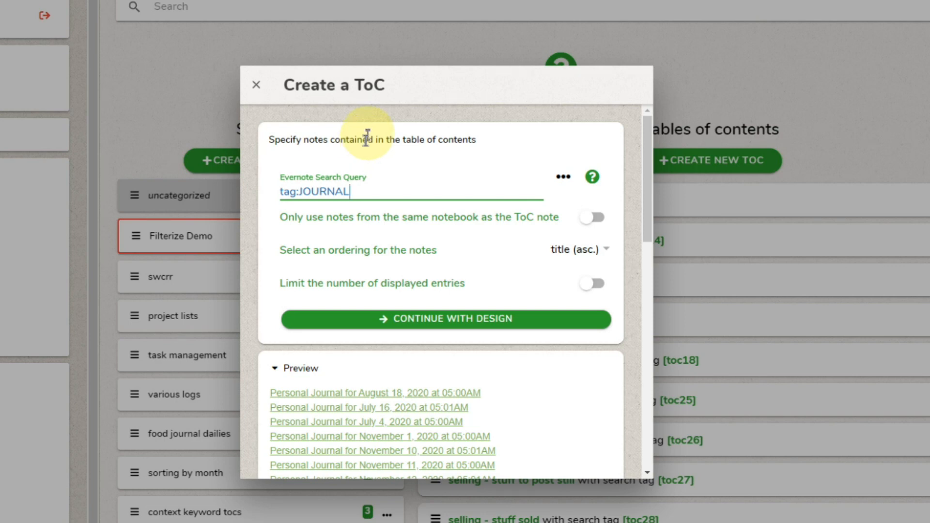
{"action": "scroll", "coordinate": [326, 381], "scroll_direction": "down", "scroll_amount": 9}
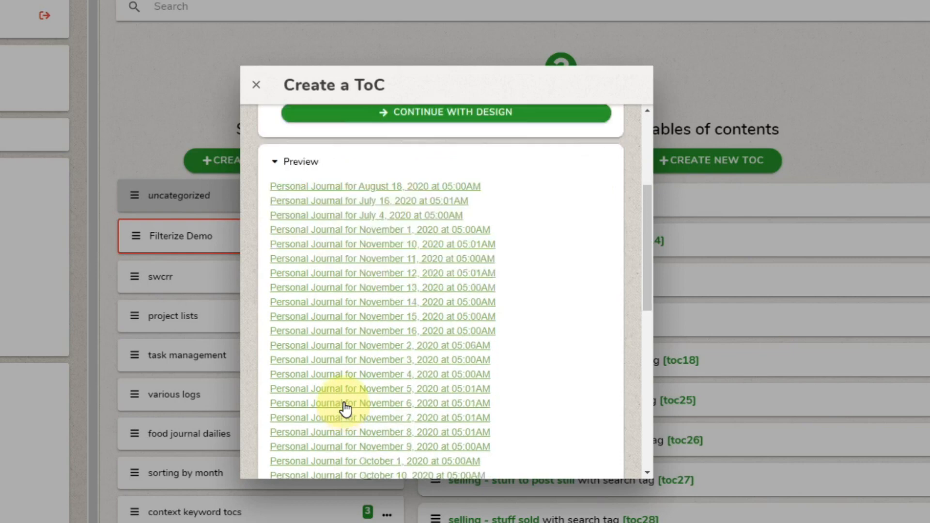
{"action": "scroll", "coordinate": [365, 388], "scroll_direction": "down", "scroll_amount": 5}
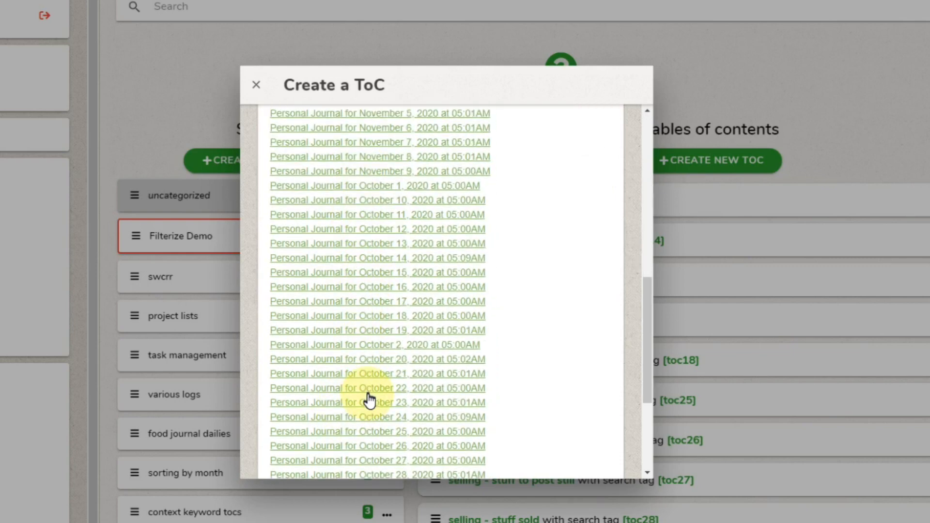
{"action": "scroll", "coordinate": [365, 401], "scroll_direction": "up", "scroll_amount": 15}
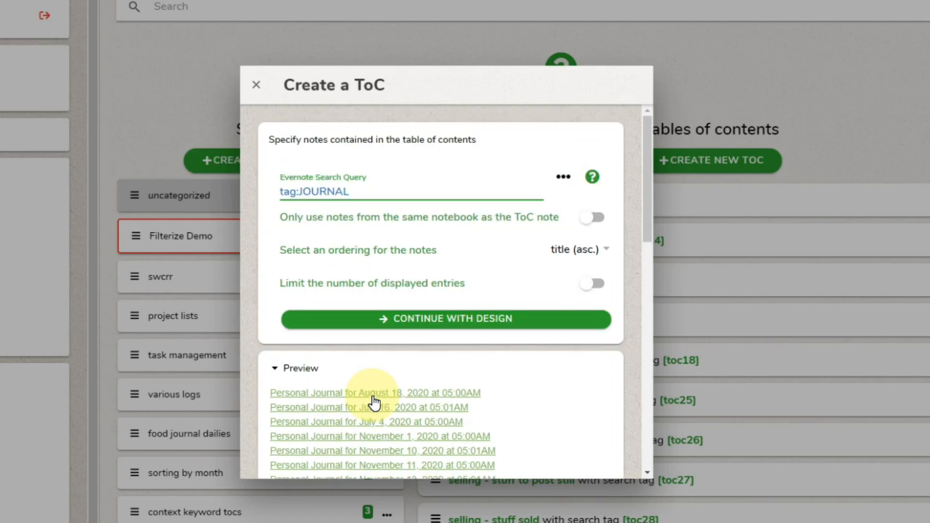
Step: Try the Evernote search query notebook:.inbox for the table of contents and look through the previewed notes
{"action": "key", "text": "ctrl+a"}
{"action": "key", "text": "BackSpace"}
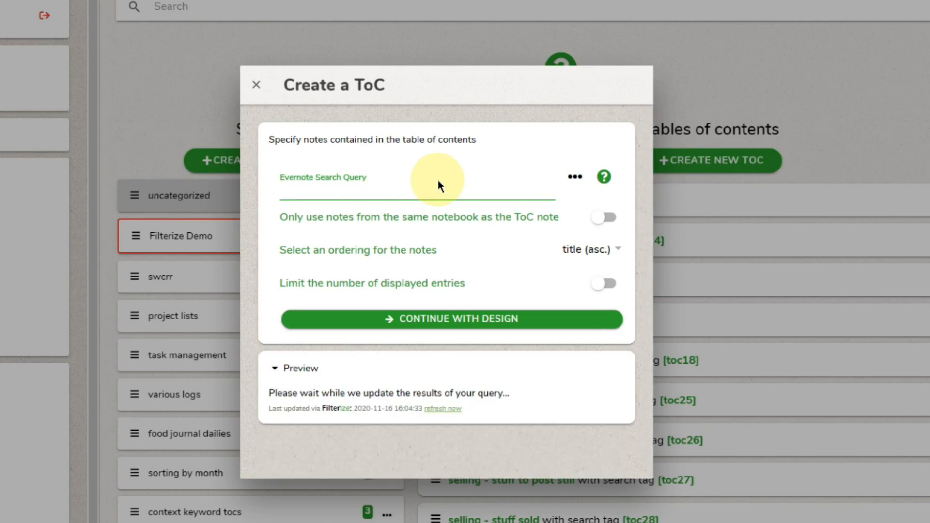
{"action": "type", "text": "notebook:.inbox"}
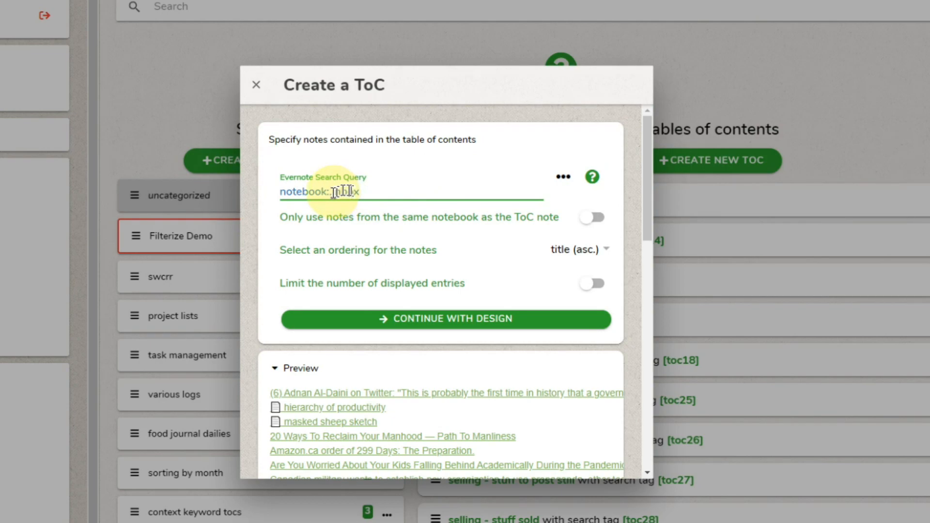
{"action": "scroll", "coordinate": [441, 363], "scroll_direction": "down", "scroll_amount": 3}
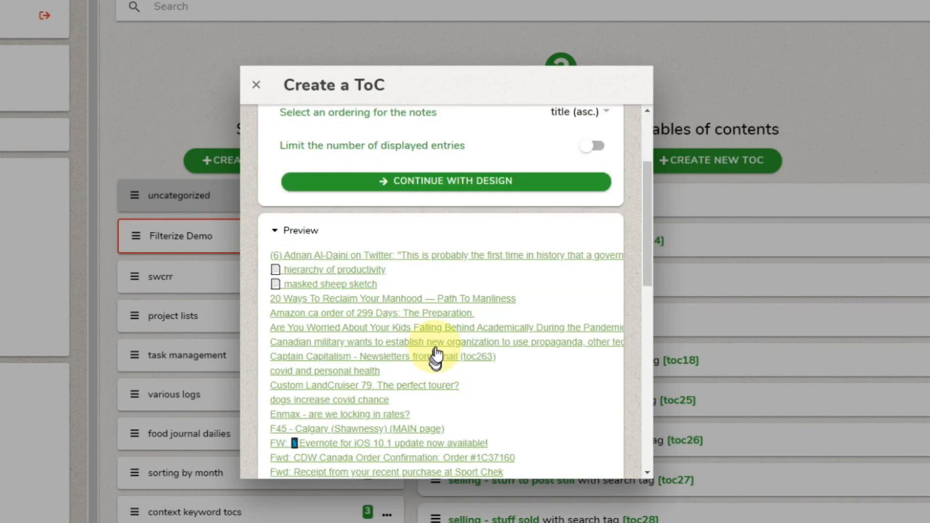
{"action": "scroll", "coordinate": [395, 271], "scroll_direction": "down", "scroll_amount": 10}
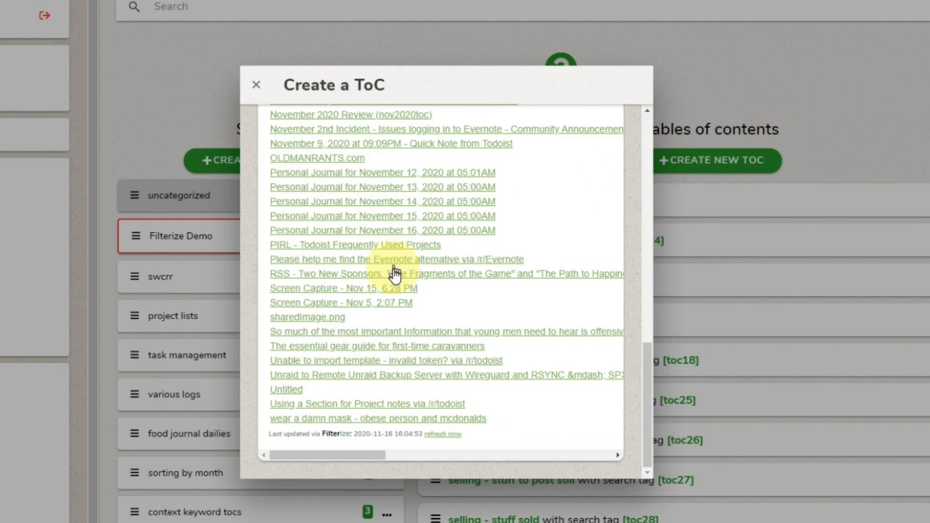
{"action": "scroll", "coordinate": [395, 296], "scroll_direction": "up", "scroll_amount": 15}
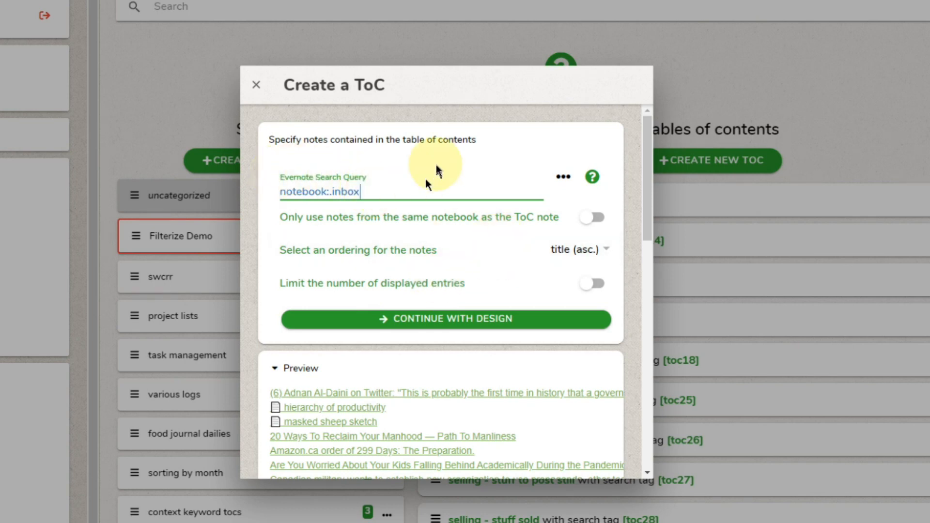
Step: Set the Evernote search query to "Personal Journal" in quotation marks and check the previewed notes
{"action": "key", "text": "BackSpace"}
{"action": "key", "text": "BackSpace"}
{"action": "key", "text": "BackSpace"}
{"action": "key", "text": "BackSpace"}
{"action": "key", "text": "BackSpace"}
{"action": "key", "text": "BackSpace"}
{"action": "key", "text": "BackSpace"}
{"action": "key", "text": "BackSpace"}
{"action": "key", "text": "BackSpace"}
{"action": "key", "text": "BackSpace"}
{"action": "key", "text": "BackSpace"}
{"action": "key", "text": "BackSpace"}
{"action": "key", "text": "BackSpace"}
{"action": "key", "text": "BackSpace"}
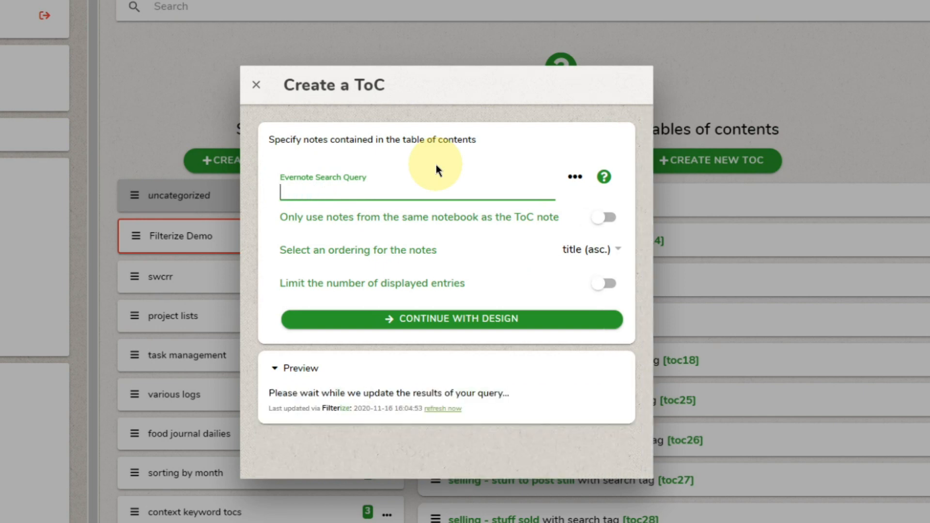
{"action": "type", "text": "\"Peroo"}
{"action": "key", "text": "BackSpace"}
{"action": "key", "text": "BackSpace"}
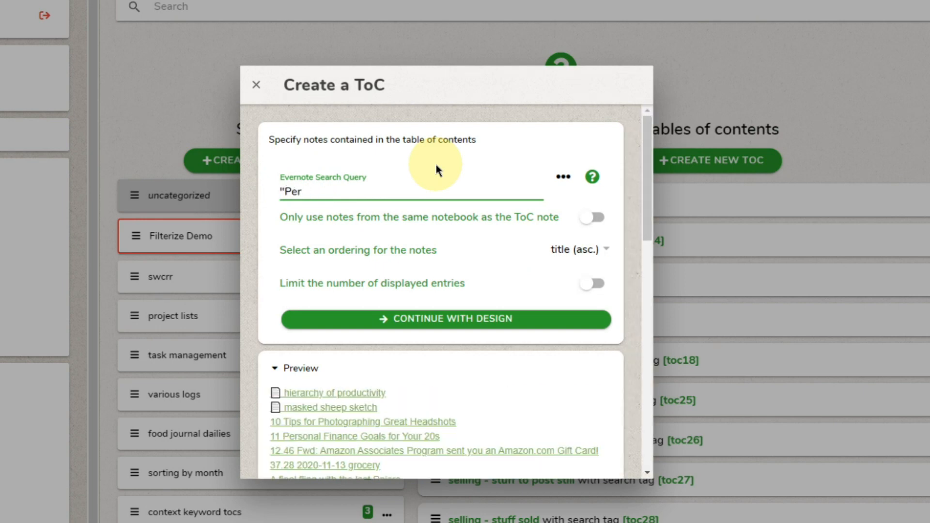
{"action": "type", "text": "sonal Jour"}
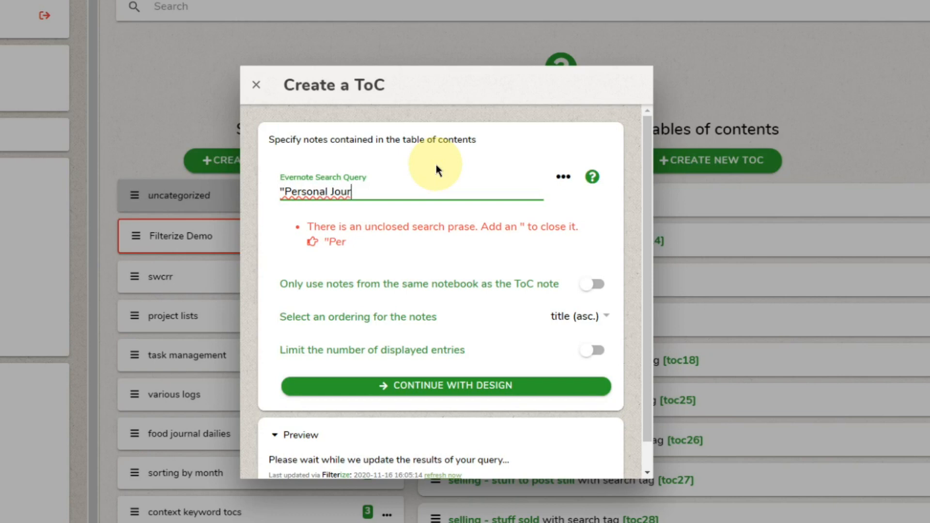
{"action": "type", "text": "nal\""}
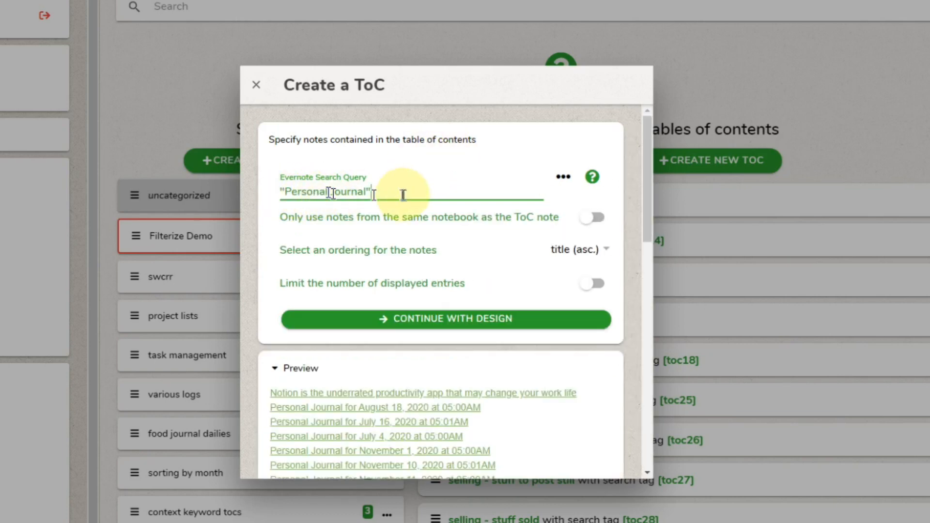
{"action": "scroll", "coordinate": [433, 383], "scroll_direction": "down", "scroll_amount": 3}
{"action": "scroll", "coordinate": [433, 395], "scroll_direction": "down", "scroll_amount": 2}
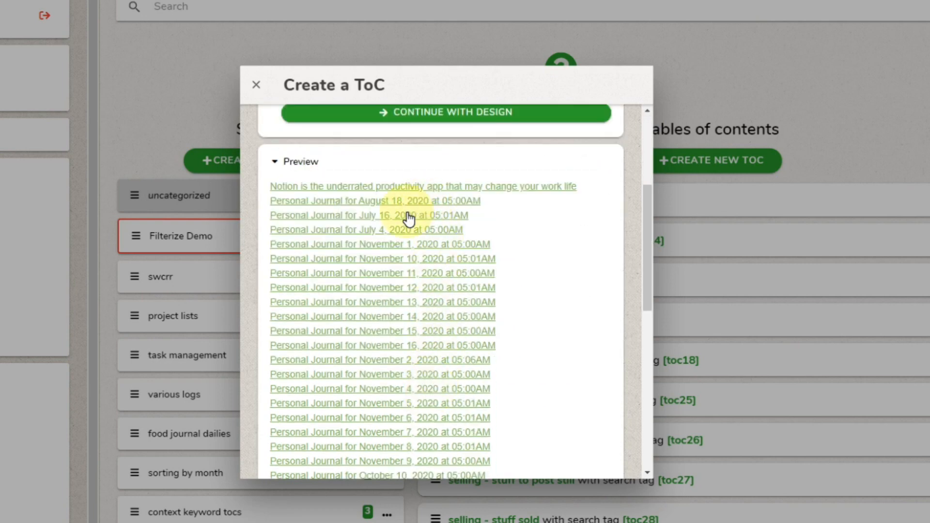
{"action": "scroll", "coordinate": [415, 219], "scroll_direction": "up", "scroll_amount": 5}
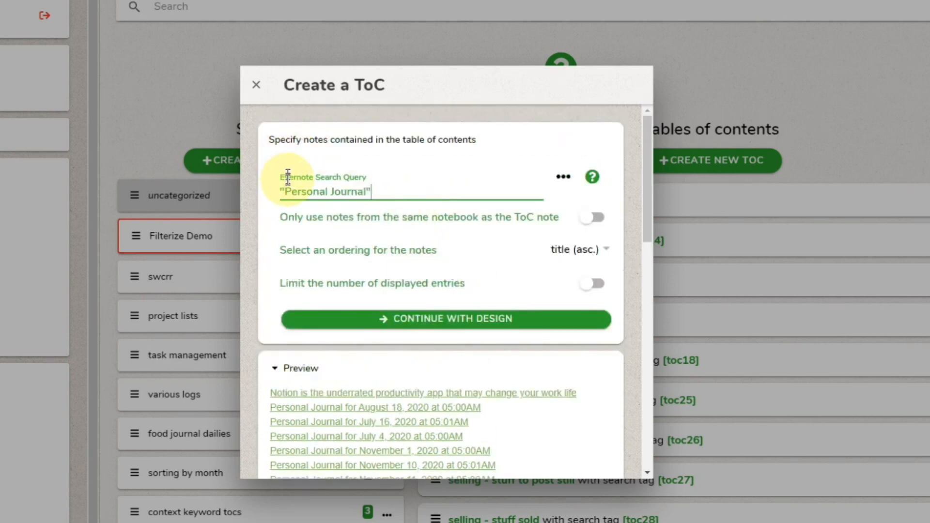
{"action": "scroll", "coordinate": [427, 286], "scroll_direction": "down", "scroll_amount": 2}
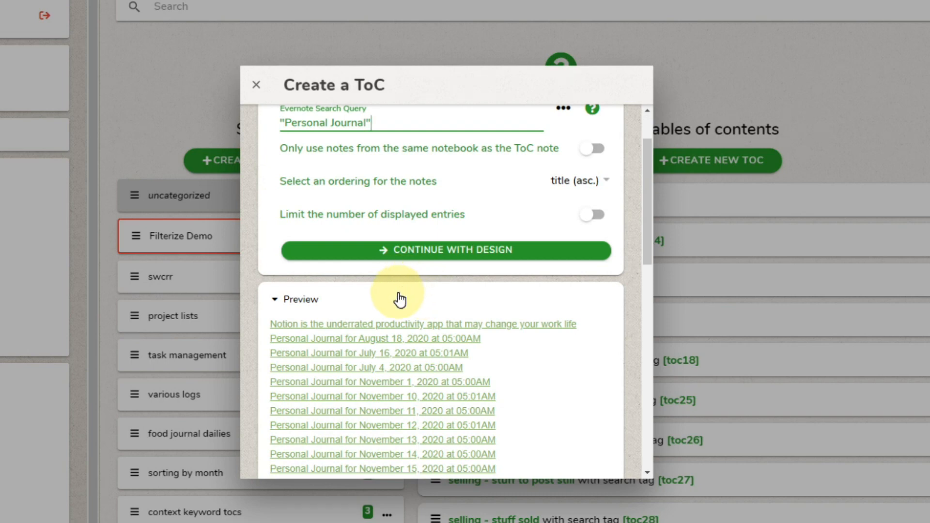
{"action": "scroll", "coordinate": [400, 299], "scroll_direction": "down", "scroll_amount": 8}
{"action": "scroll", "coordinate": [399, 297], "scroll_direction": "up", "scroll_amount": 9}
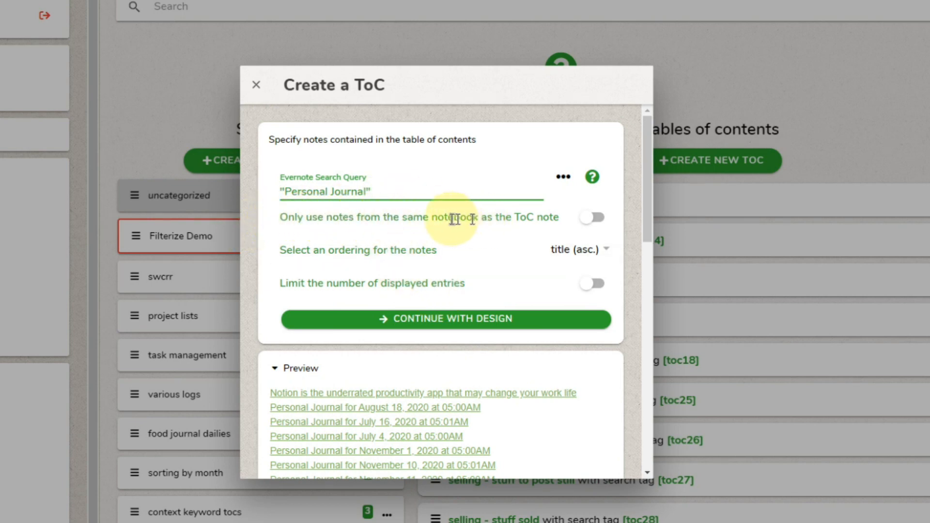
Step: Look through the available orderings for the notes without changing the title (asc.) ordering
{"action": "left_click", "coordinate": [594, 222]}
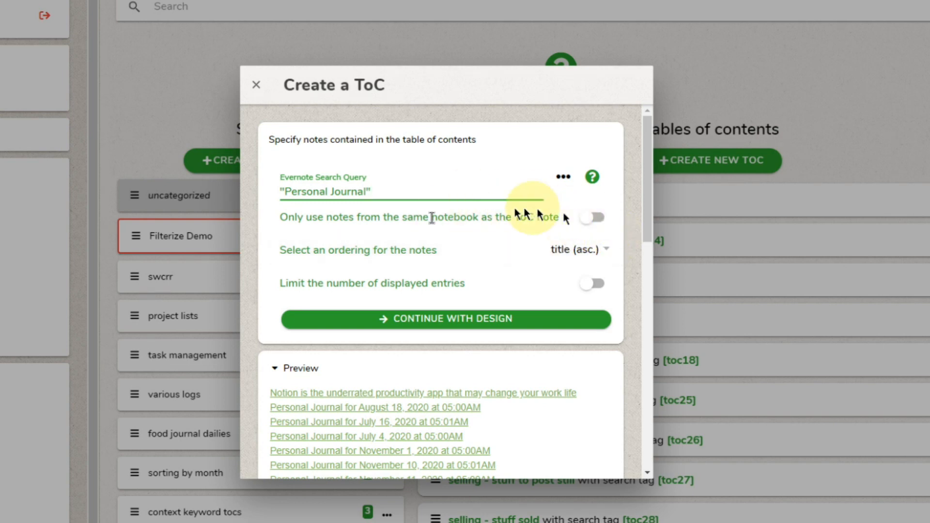
{"action": "left_click", "coordinate": [590, 256]}
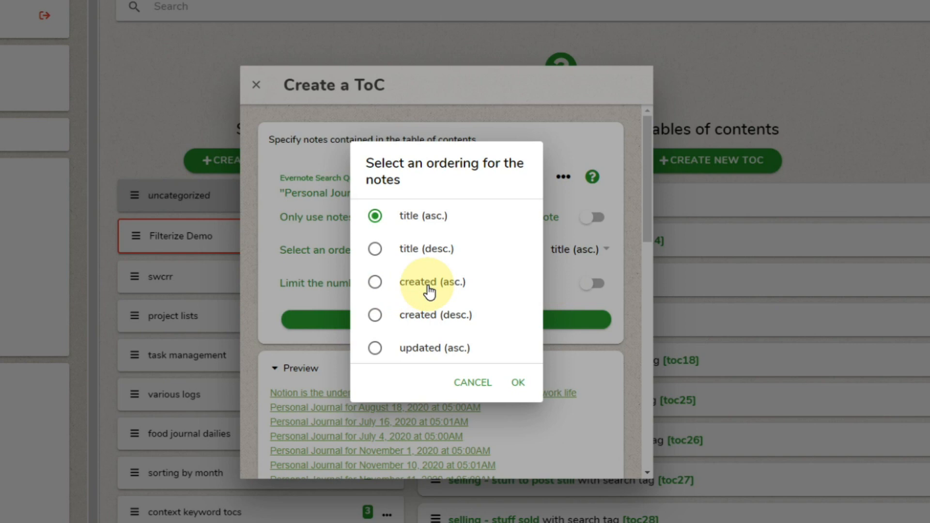
{"action": "scroll", "coordinate": [416, 319], "scroll_direction": "down", "scroll_amount": 3}
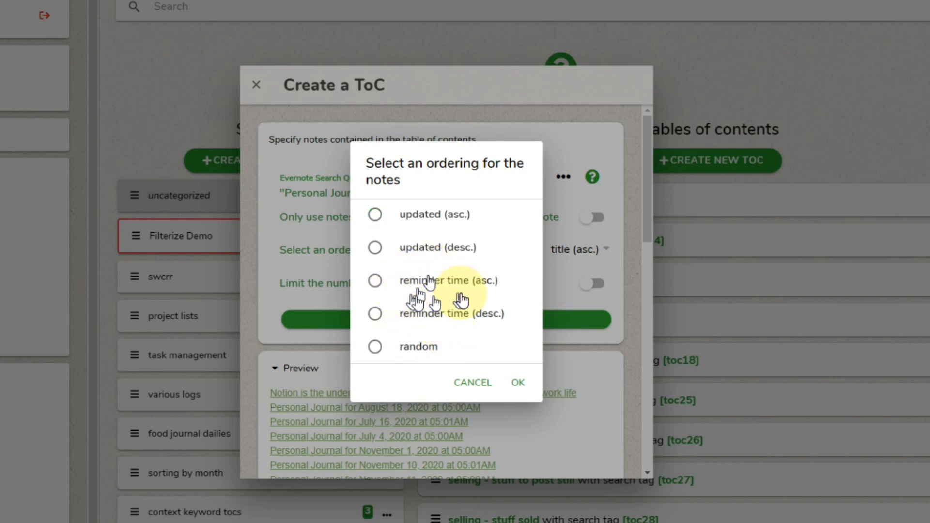
{"action": "left_click", "coordinate": [478, 386]}
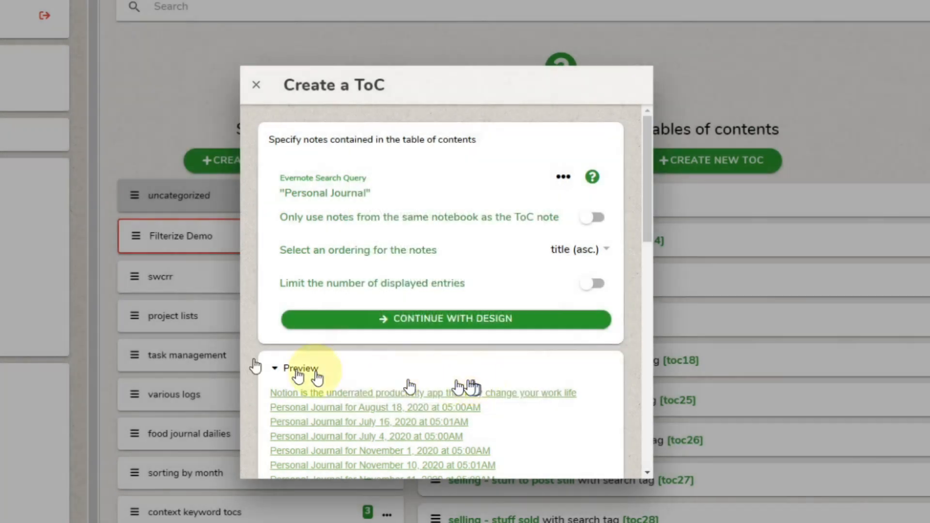
Step: Try limiting the number of displayed entries to 17, and look through the previewed notes with the limit switched off again
{"action": "left_click", "coordinate": [594, 284]}
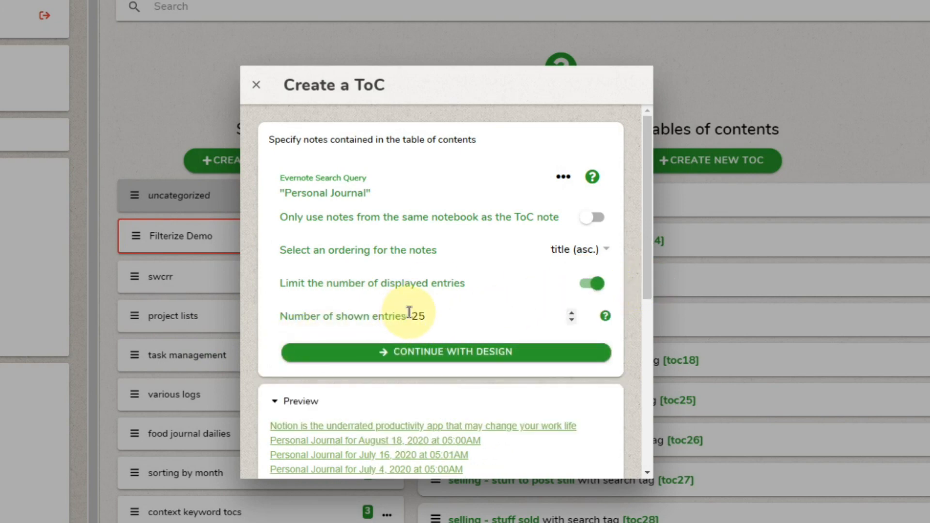
{"action": "left_click", "coordinate": [571, 321]}
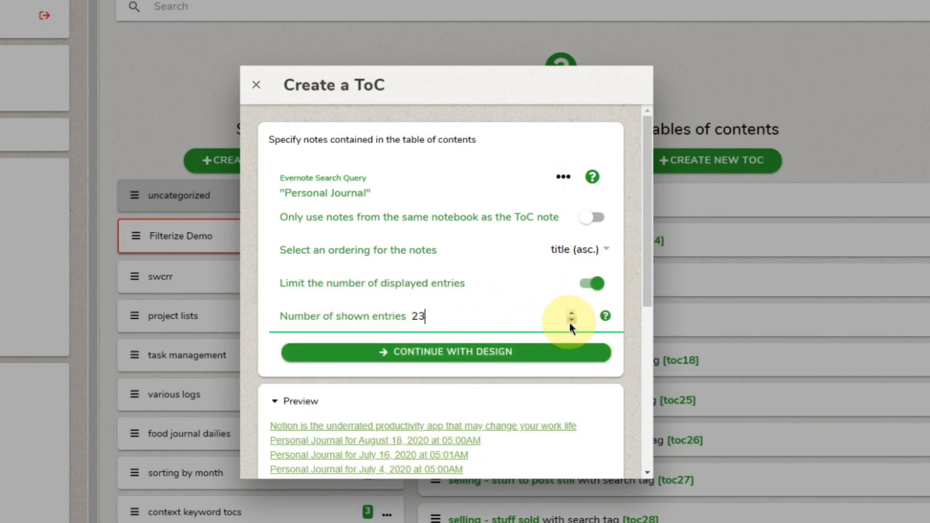
{"action": "left_click", "coordinate": [572, 314]}
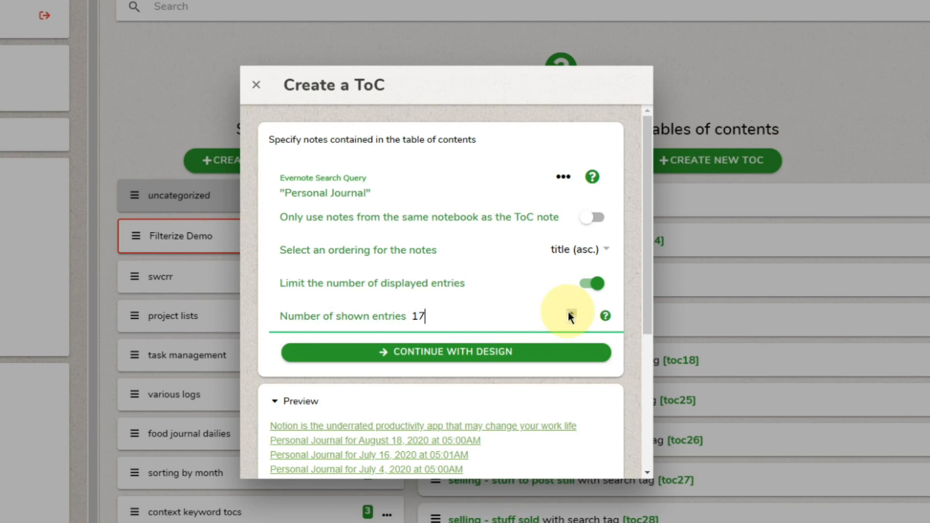
{"action": "left_click", "coordinate": [593, 283]}
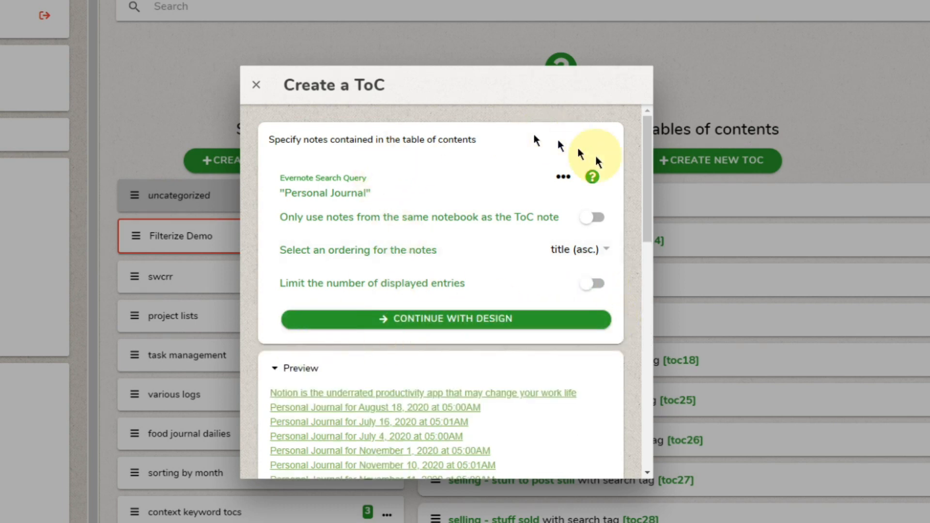
{"action": "scroll", "coordinate": [480, 363], "scroll_direction": "down", "scroll_amount": 12}
{"action": "scroll", "coordinate": [486, 361], "scroll_direction": "up", "scroll_amount": 15}
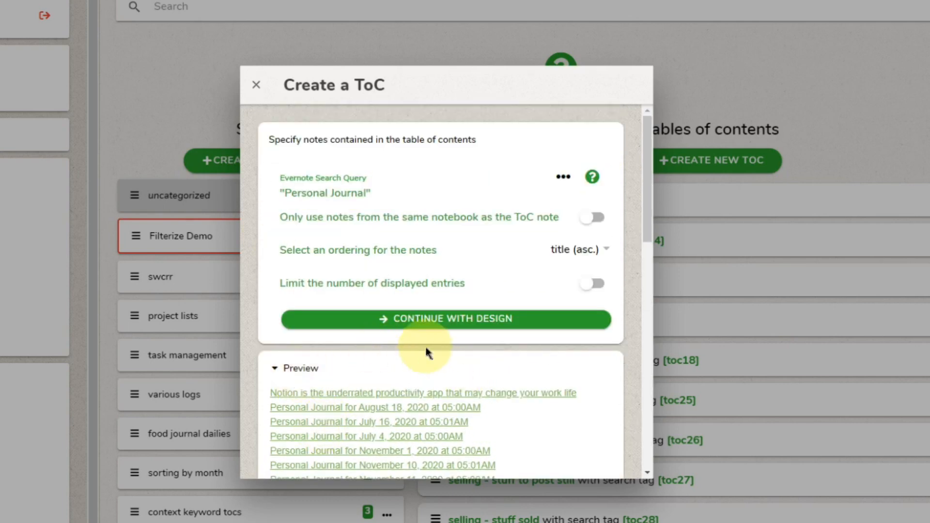
{"action": "scroll", "coordinate": [376, 353], "scroll_direction": "down", "scroll_amount": 15}
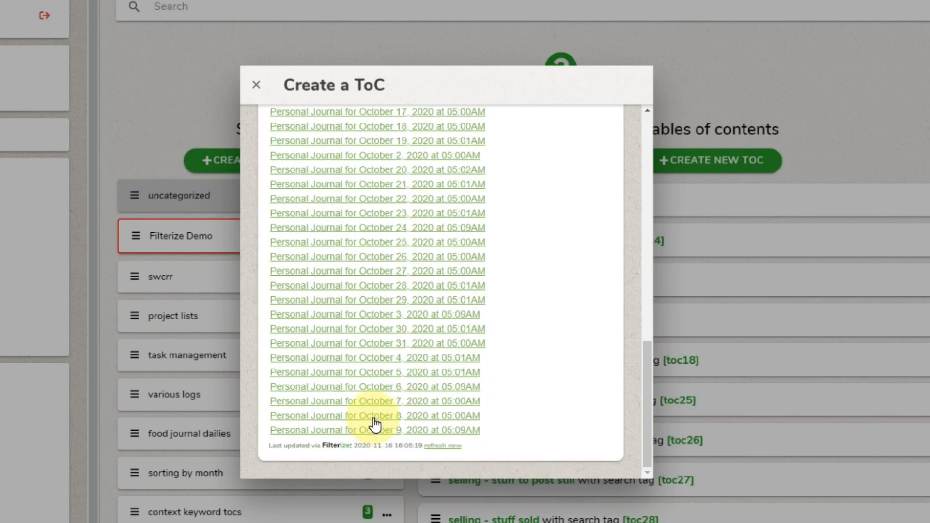
{"action": "scroll", "coordinate": [376, 426], "scroll_direction": "up", "scroll_amount": 15}
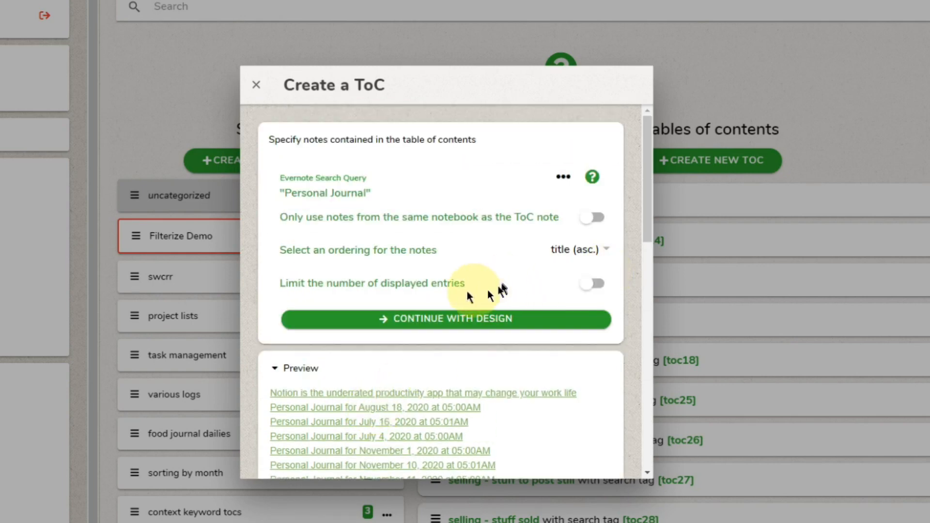
Step: Replace the Evernote search query with created:20201101 -created:20201130 -tag:JOURNAL and look through the previewed notes
{"action": "left_click", "coordinate": [330, 193]}
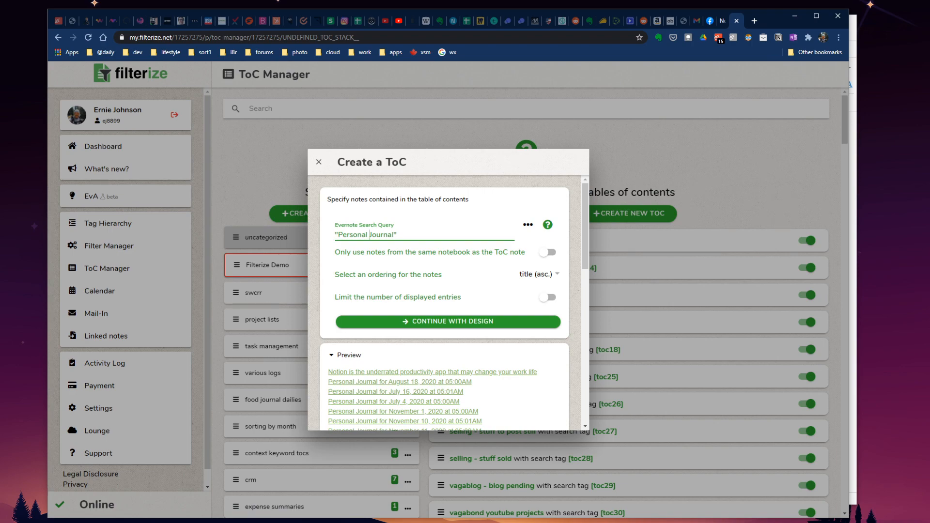
{"action": "key", "text": "alt+Tab"}
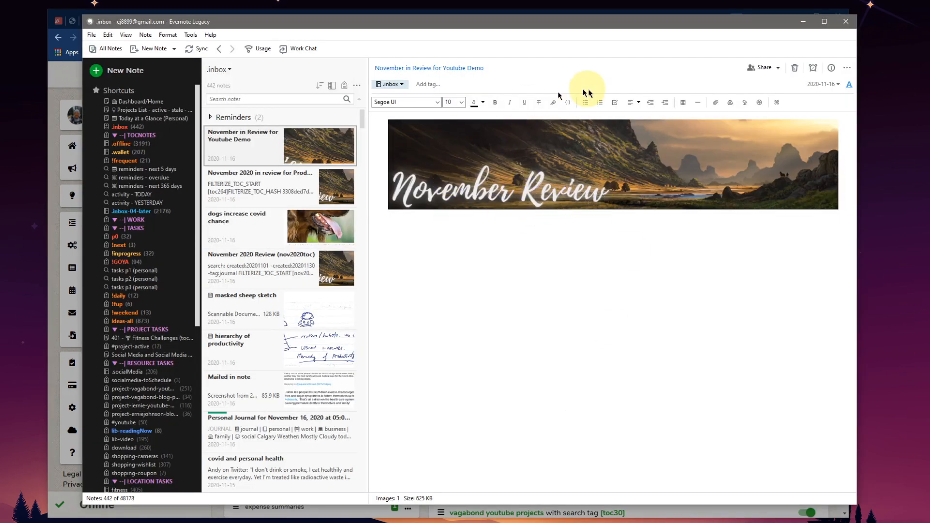
{"action": "left_click", "coordinate": [790, 13]}
{"action": "left_click_drag", "start_coordinate": [372, 160], "coordinate": [243, 160]}
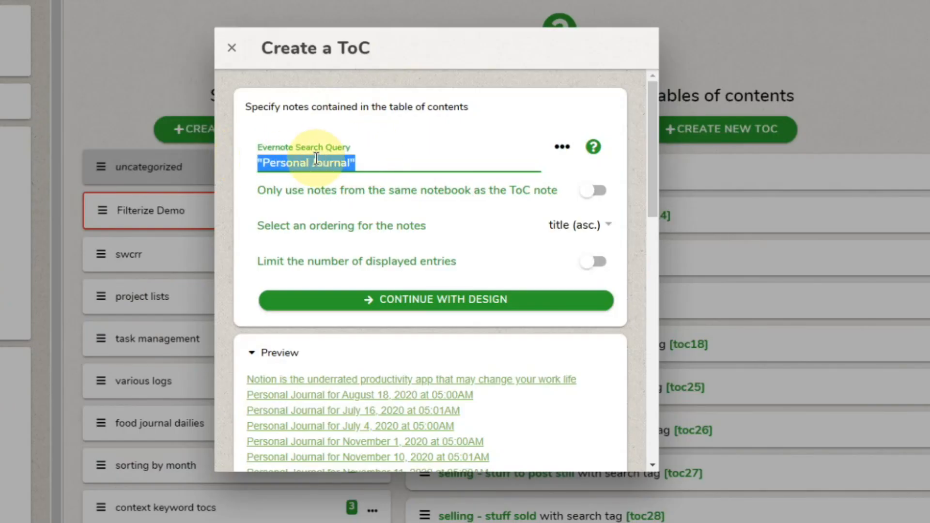
{"action": "type", "text": "created"}
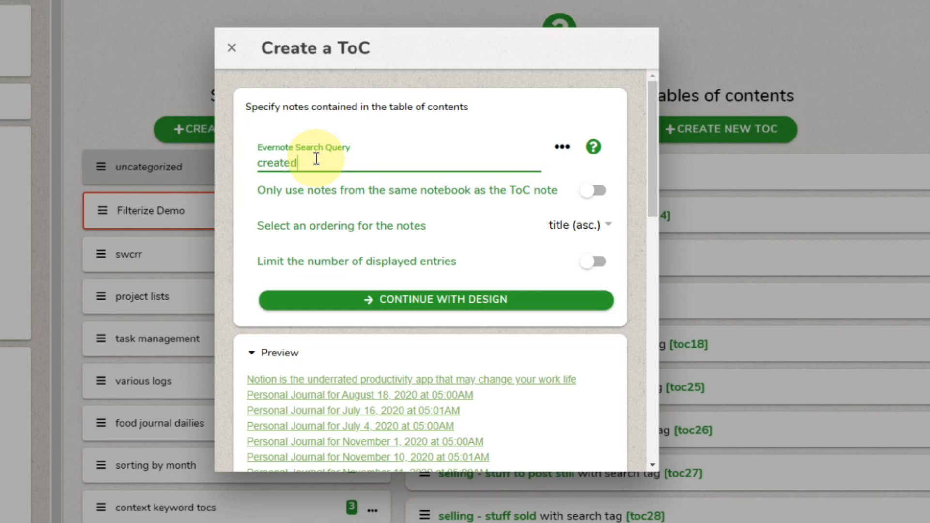
{"action": "type", "text": ":20201101 -"}
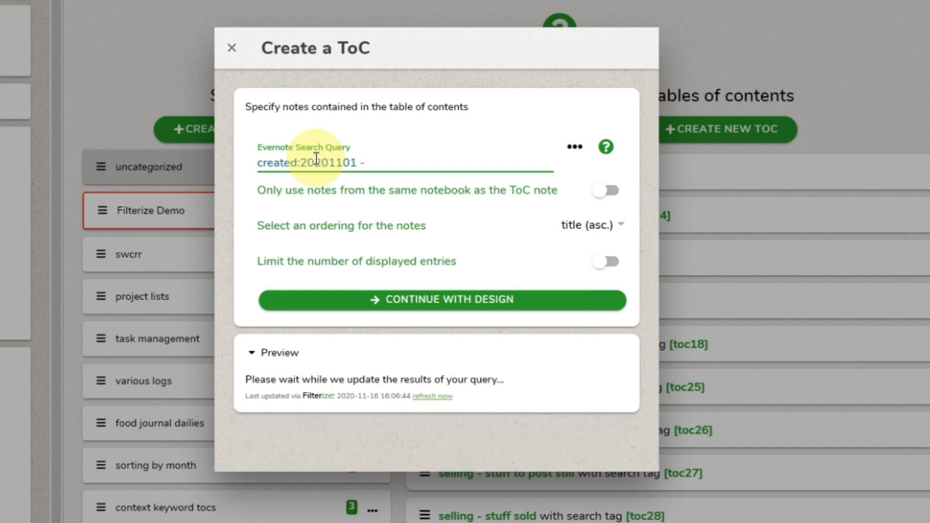
{"action": "type", "text": "created:20201130 -tag:JOURNAL"}
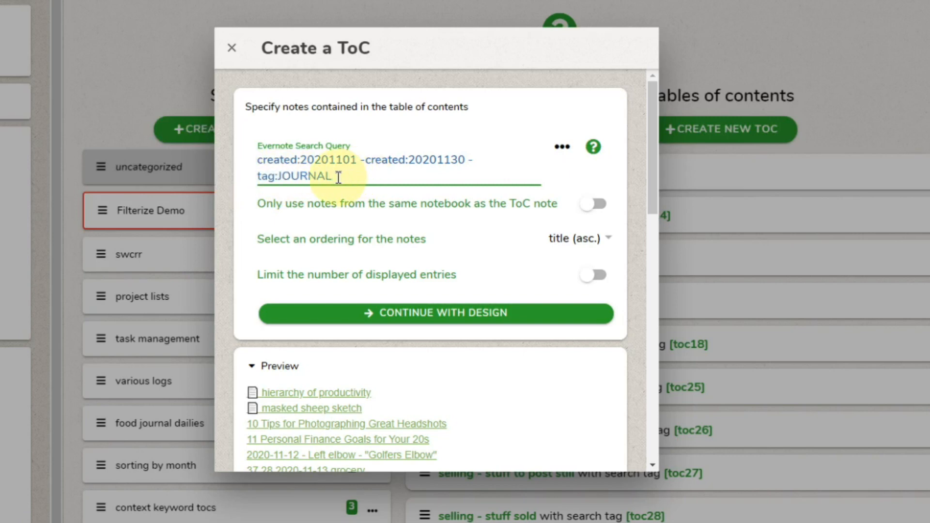
{"action": "scroll", "coordinate": [374, 327], "scroll_direction": "down", "scroll_amount": 6}
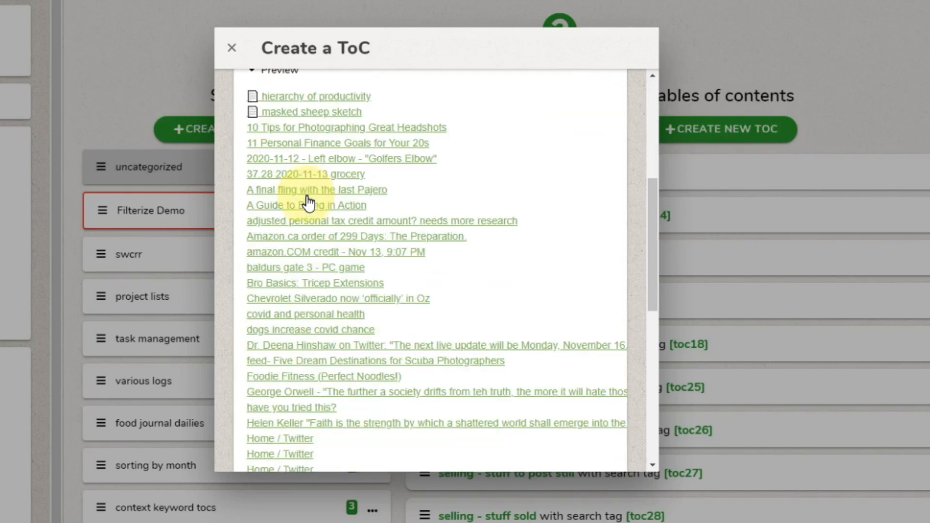
{"action": "scroll", "coordinate": [309, 198], "scroll_direction": "down", "scroll_amount": 10}
{"action": "scroll", "coordinate": [355, 316], "scroll_direction": "up", "scroll_amount": 15}
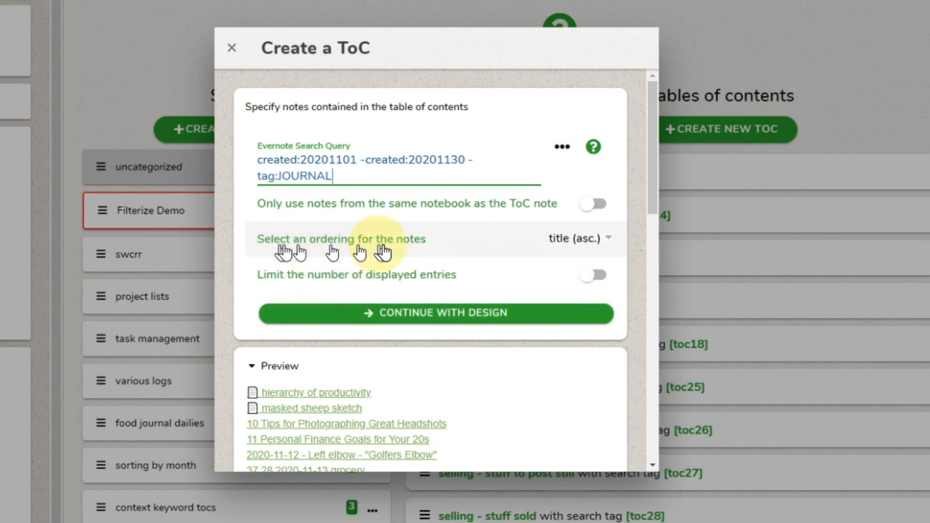
Step: Order the notes by created (desc.), check the preview and continue with the design of the table of contents
{"action": "left_click", "coordinate": [576, 239]}
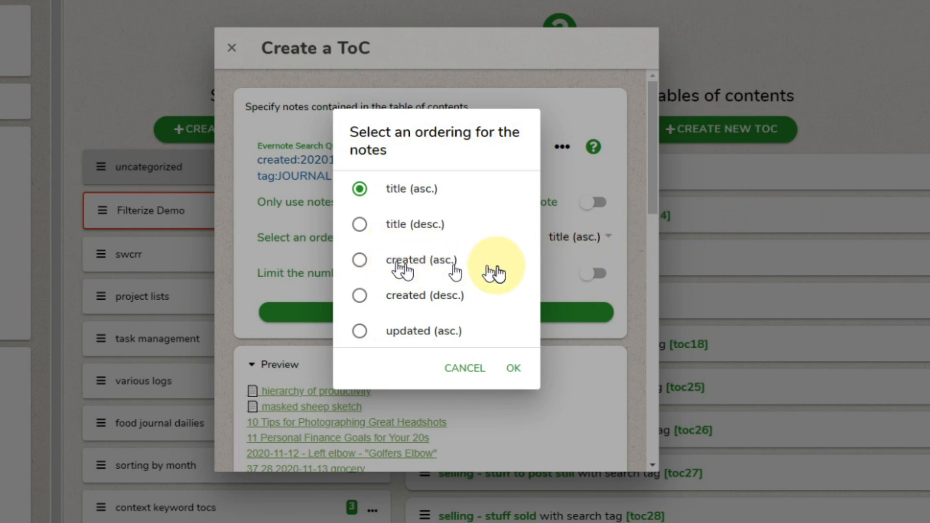
{"action": "left_click", "coordinate": [359, 296]}
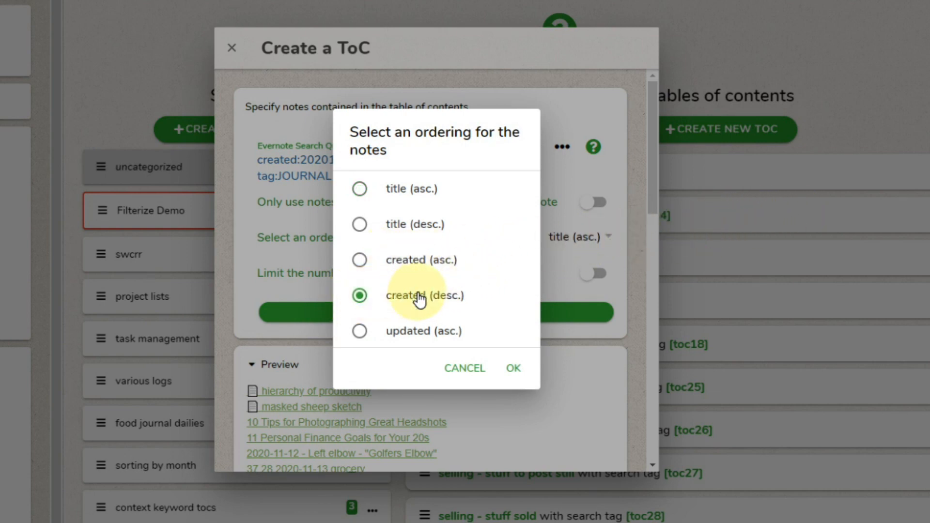
{"action": "left_click", "coordinate": [515, 369]}
{"action": "scroll", "coordinate": [478, 328], "scroll_direction": "down", "scroll_amount": 5}
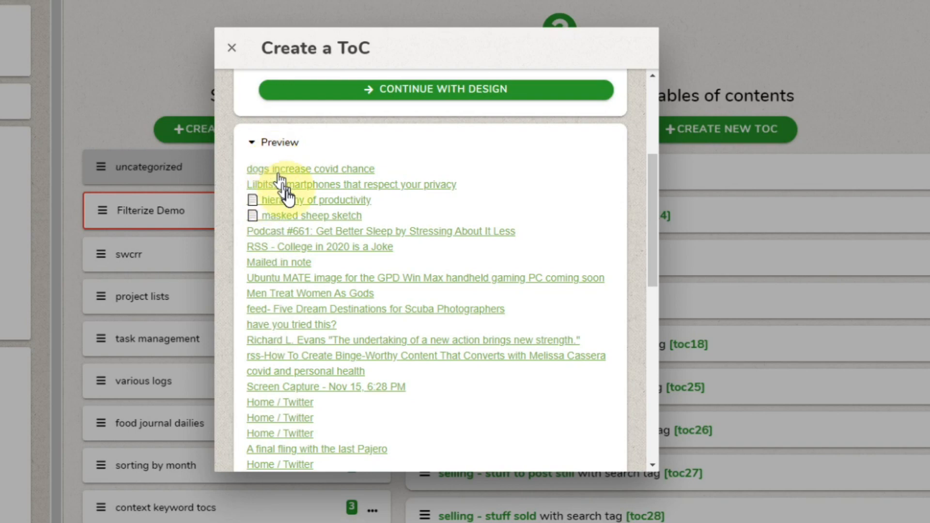
{"action": "scroll", "coordinate": [317, 238], "scroll_direction": "down", "scroll_amount": 10}
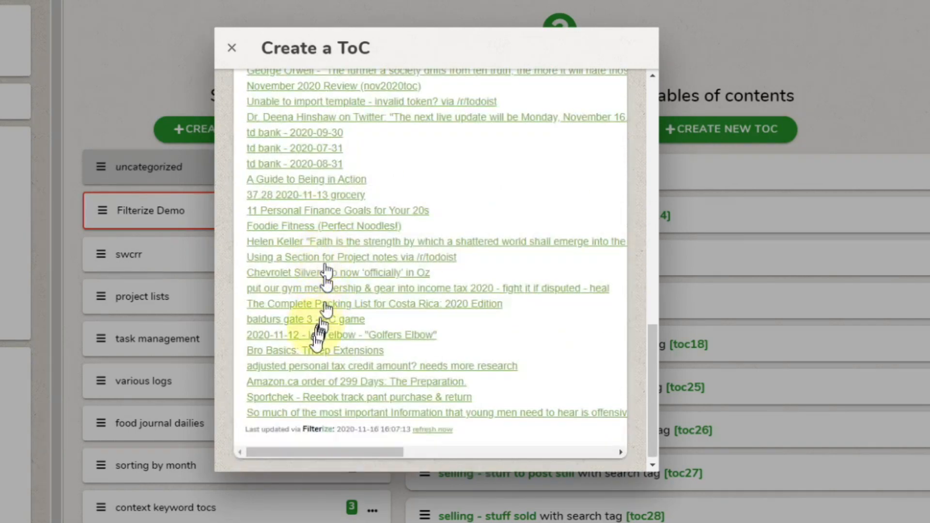
{"action": "scroll", "coordinate": [478, 324], "scroll_direction": "up", "scroll_amount": 9}
{"action": "scroll", "coordinate": [479, 324], "scroll_direction": "up", "scroll_amount": 5}
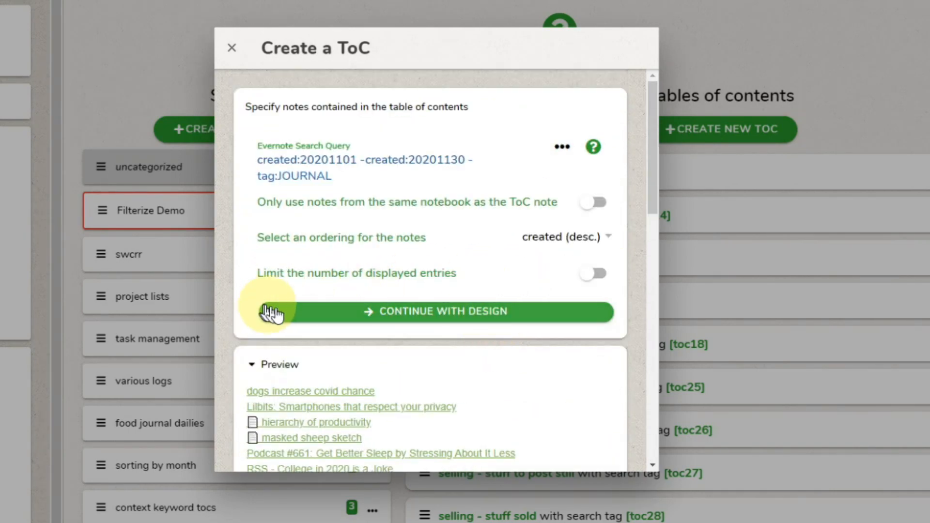
{"action": "left_click", "coordinate": [523, 318]}
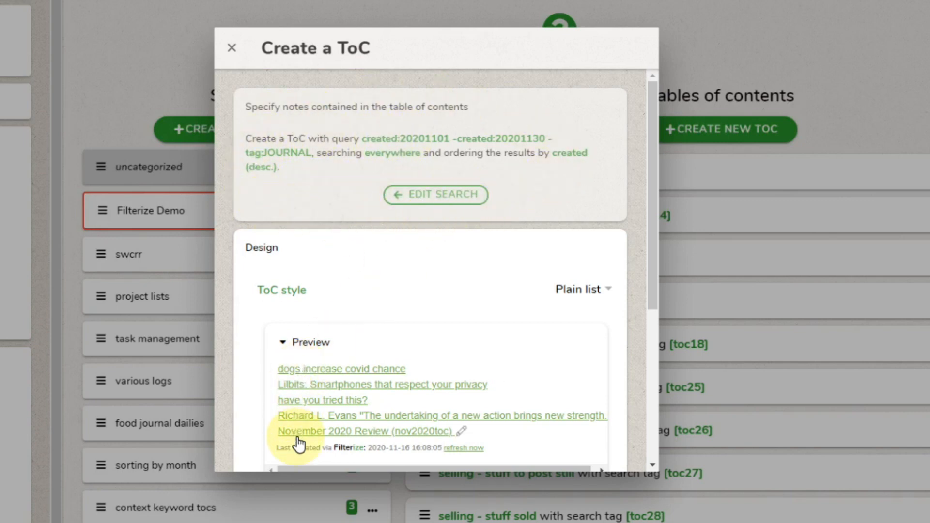
Step: Try the Bullet list and Numbered list styles for the table of contents
{"action": "scroll", "coordinate": [297, 439], "scroll_direction": "down", "scroll_amount": 2}
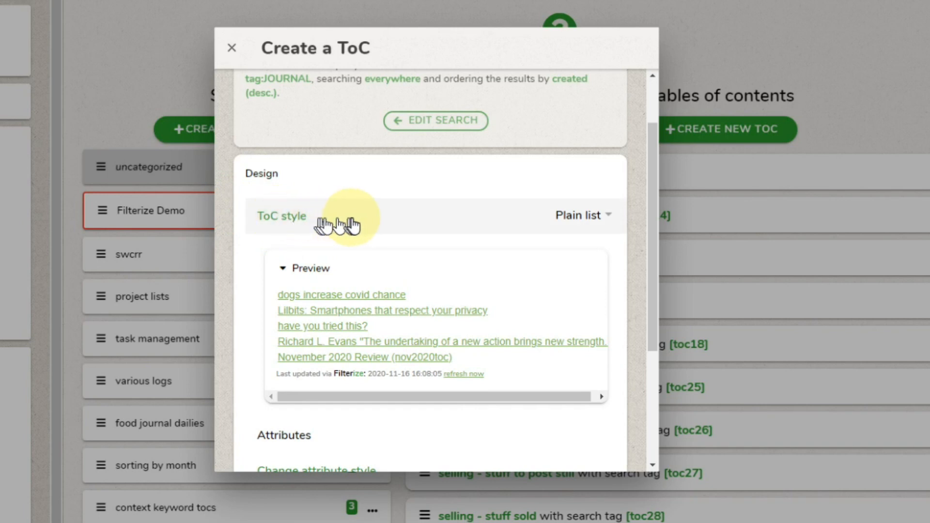
{"action": "left_click", "coordinate": [581, 221]}
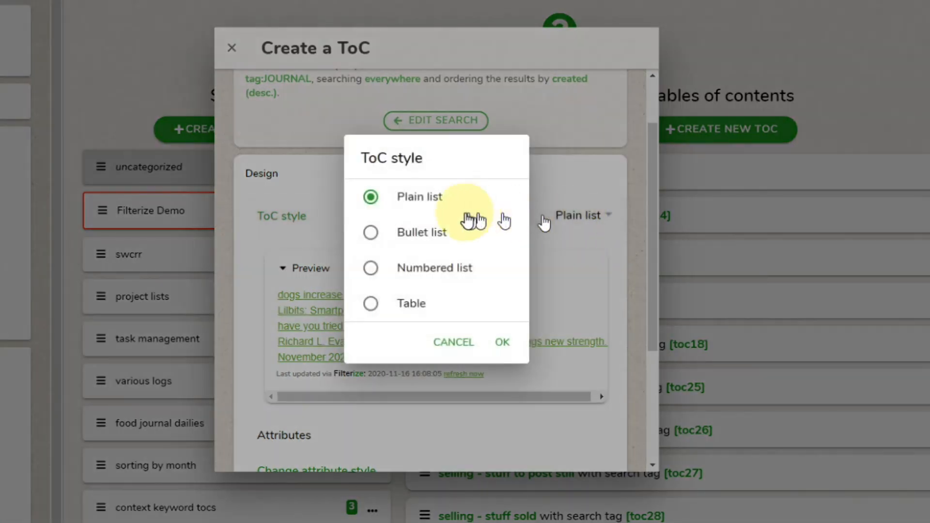
{"action": "left_click", "coordinate": [403, 235]}
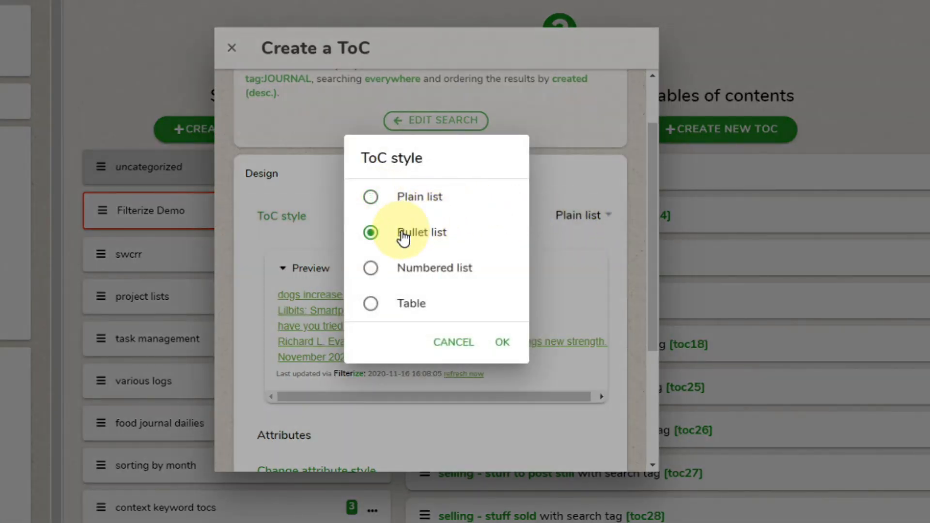
{"action": "left_click", "coordinate": [501, 341]}
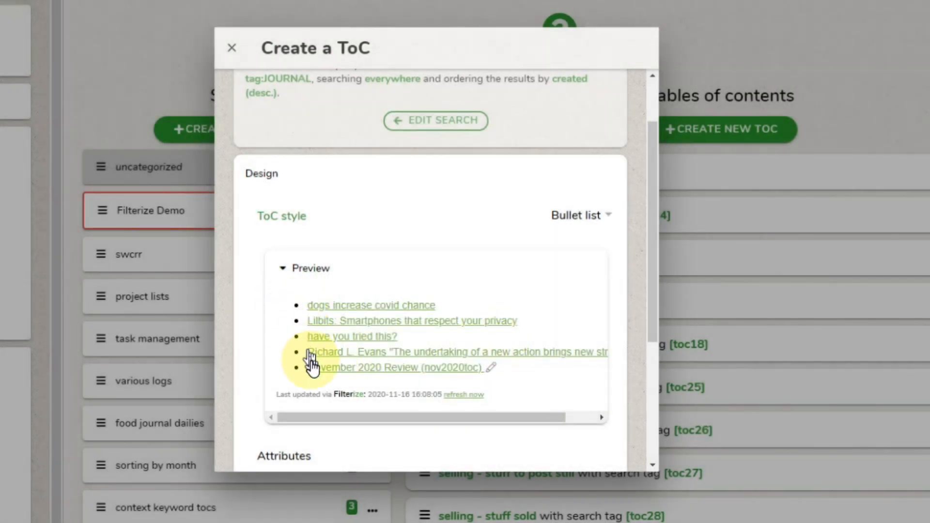
{"action": "left_click", "coordinate": [591, 218]}
{"action": "left_click", "coordinate": [427, 271]}
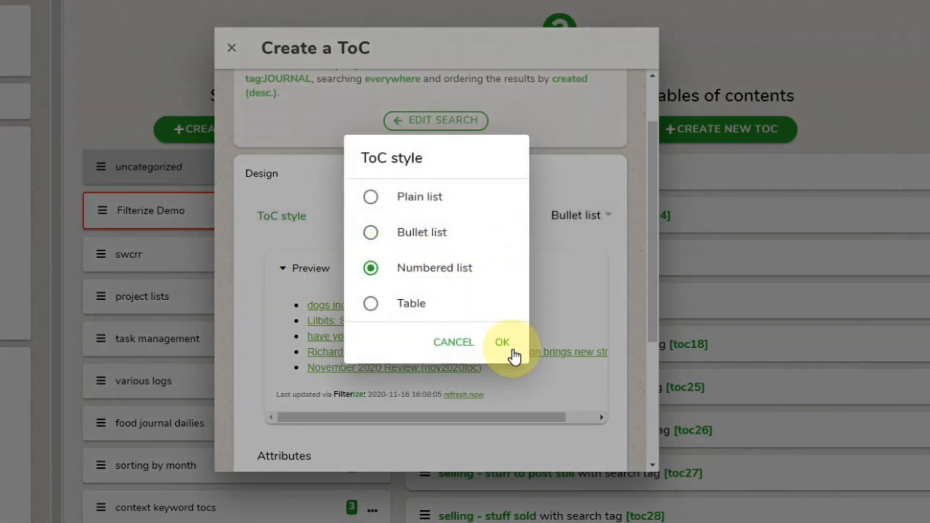
{"action": "left_click", "coordinate": [513, 350]}
Step: Try the Table style for the table of contents and examine its preview
{"action": "left_click", "coordinate": [596, 215]}
{"action": "left_click", "coordinate": [436, 303]}
{"action": "left_click", "coordinate": [501, 342]}
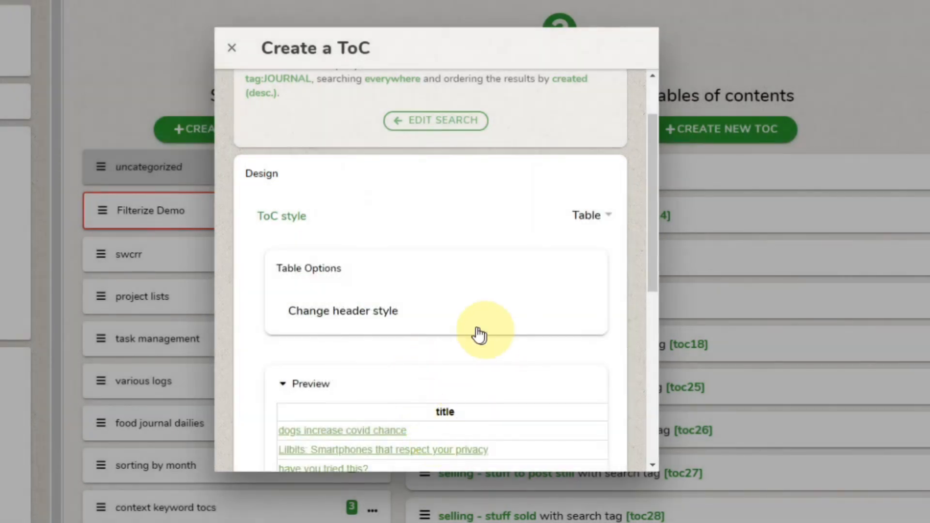
{"action": "scroll", "coordinate": [479, 335], "scroll_direction": "down", "scroll_amount": 4}
{"action": "left_click_drag", "start_coordinate": [387, 328], "coordinate": [291, 332]}
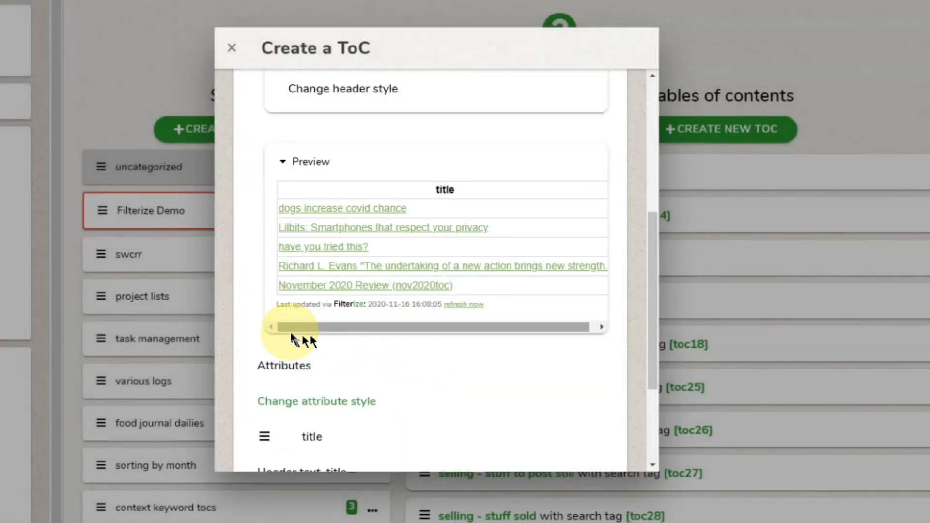
{"action": "scroll", "coordinate": [479, 264], "scroll_direction": "up", "scroll_amount": 5}
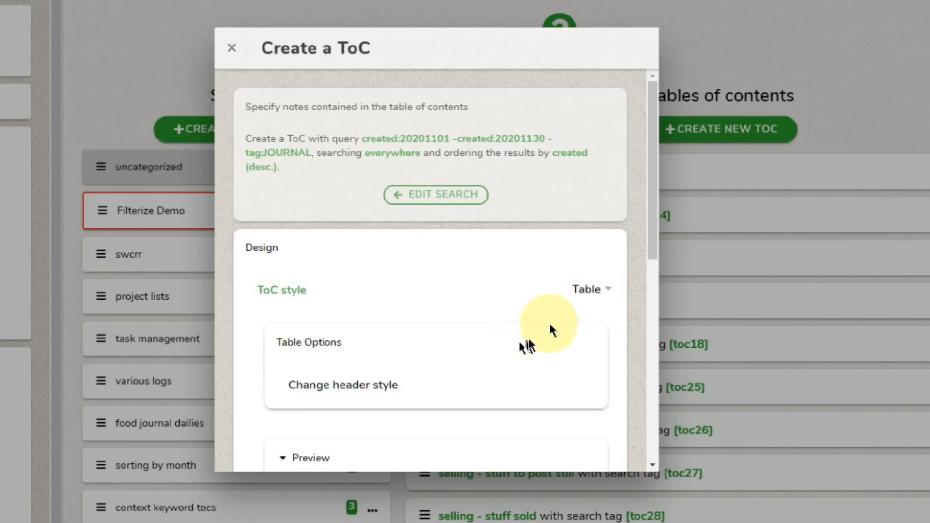
Step: Set the ToC style to Numbered list
{"action": "left_click", "coordinate": [598, 290]}
{"action": "left_click", "coordinate": [432, 268]}
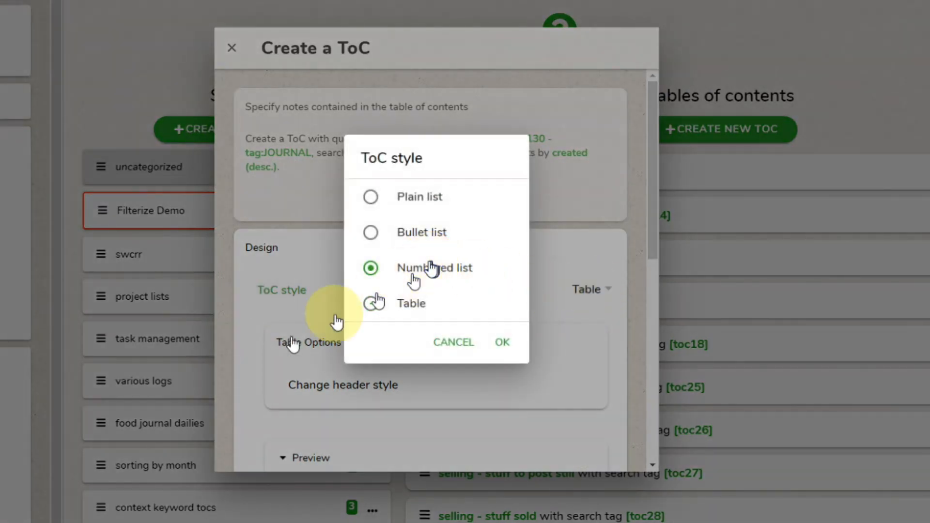
{"action": "left_click", "coordinate": [498, 349]}
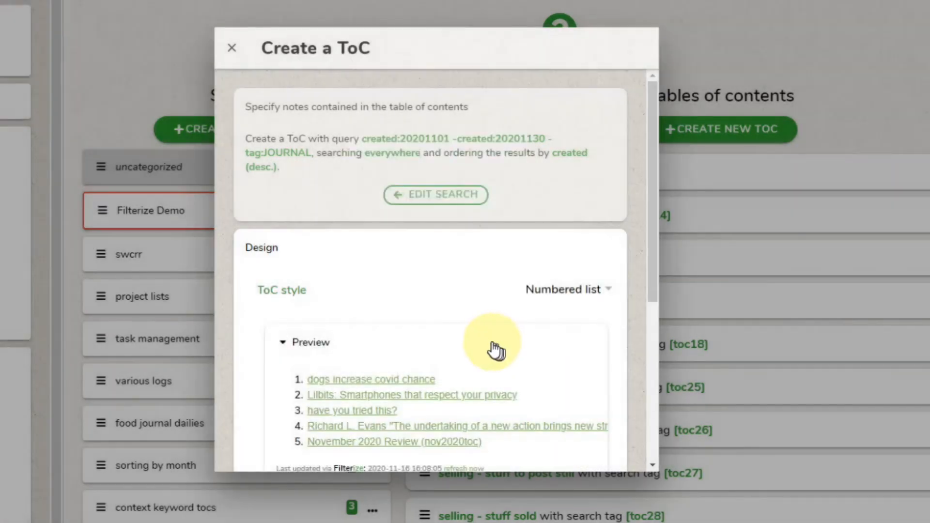
Step: Add the time note was created attribute to the table of contents with the date-only time format (2020-11-16)
{"action": "scroll", "coordinate": [496, 350], "scroll_direction": "down", "scroll_amount": 3}
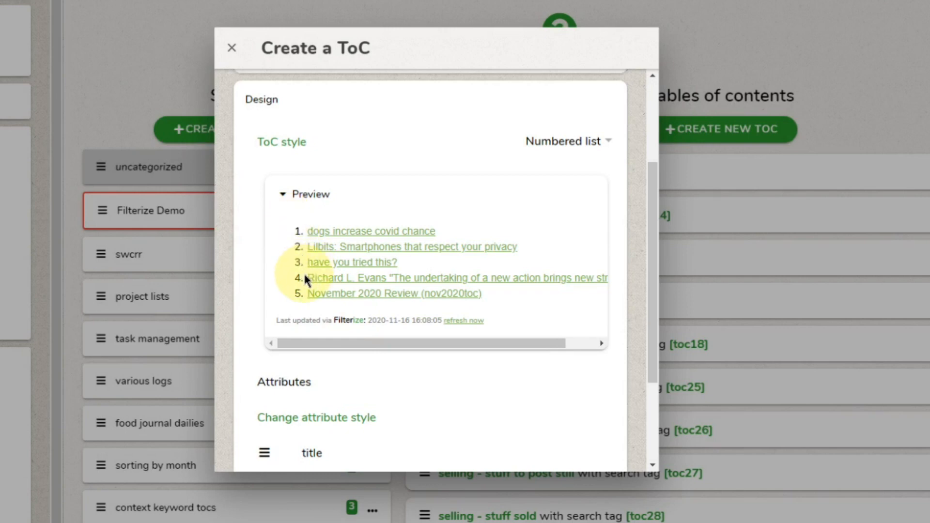
{"action": "scroll", "coordinate": [363, 254], "scroll_direction": "down", "scroll_amount": 3}
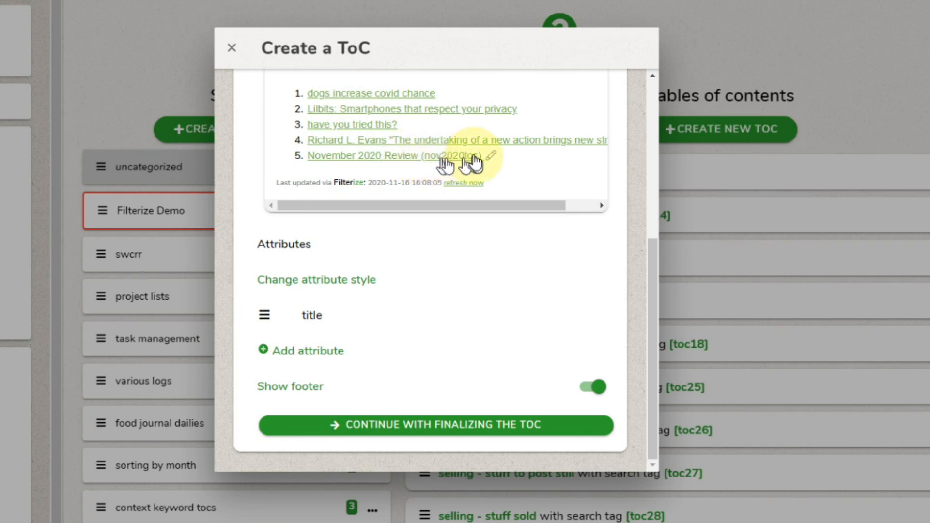
{"action": "left_click", "coordinate": [301, 359]}
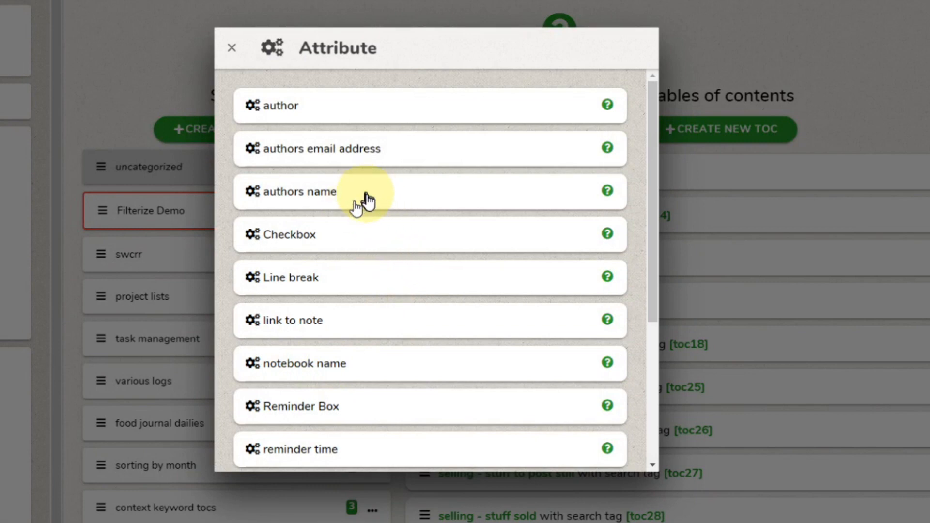
{"action": "scroll", "coordinate": [368, 193], "scroll_direction": "down", "scroll_amount": 5}
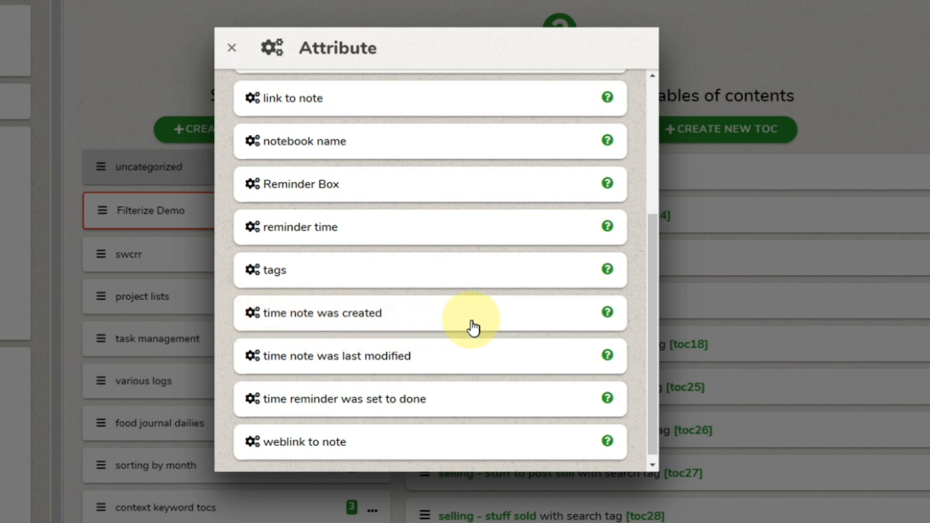
{"action": "left_click", "coordinate": [501, 316]}
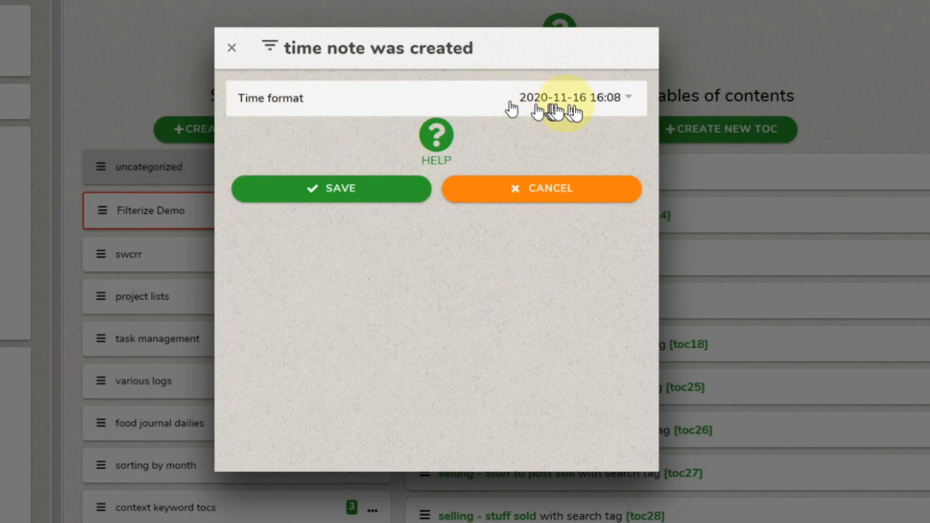
{"action": "left_click", "coordinate": [622, 101]}
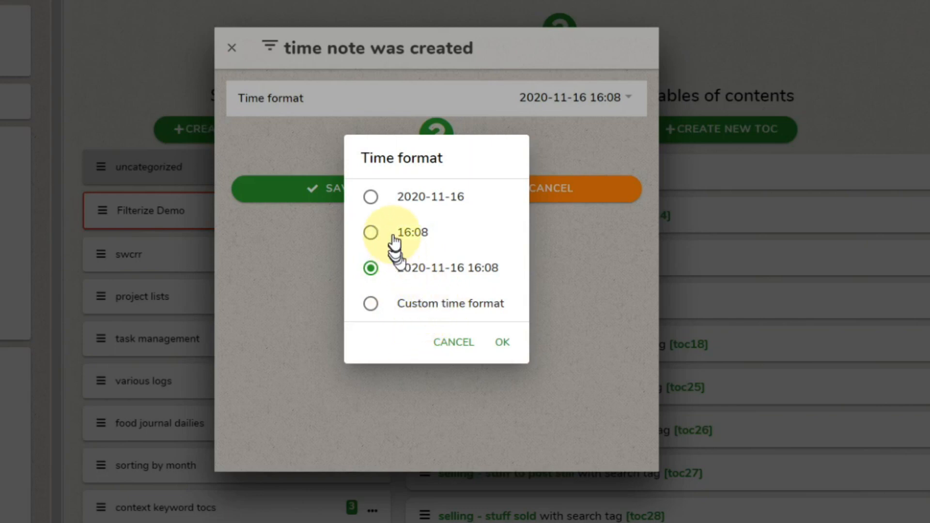
{"action": "left_click", "coordinate": [426, 196]}
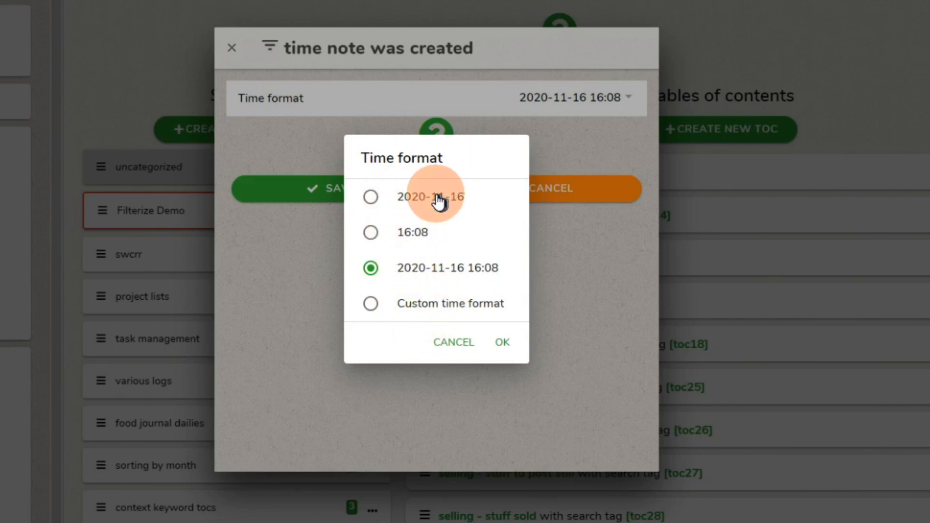
{"action": "left_click", "coordinate": [503, 344]}
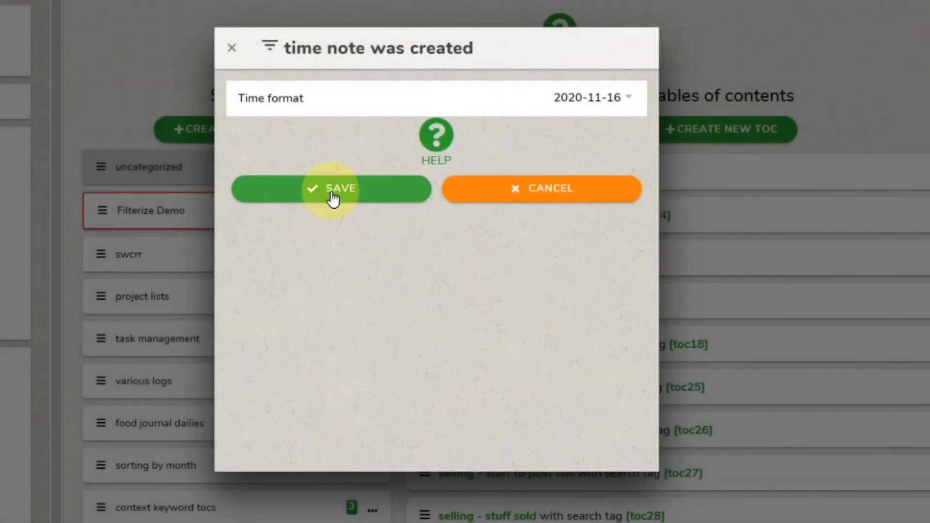
{"action": "left_click", "coordinate": [334, 197]}
Step: Check the ToC preview and move the time note was created attribute ahead of the title
{"action": "scroll", "coordinate": [364, 264], "scroll_direction": "up", "scroll_amount": 3}
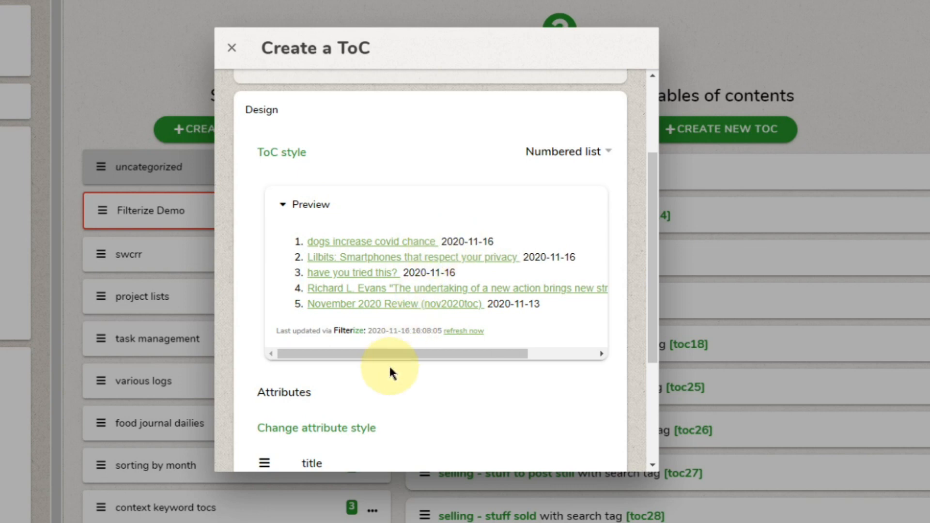
{"action": "scroll", "coordinate": [391, 367], "scroll_direction": "down", "scroll_amount": 2}
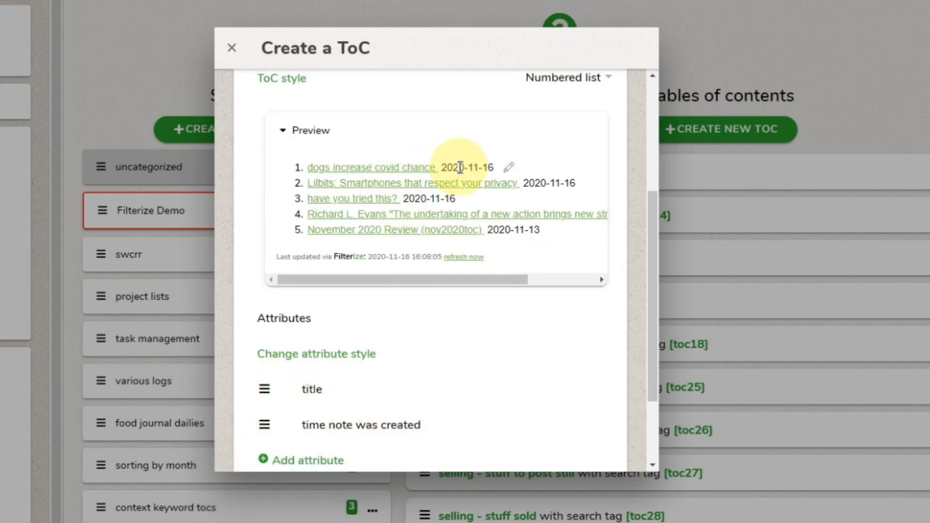
{"action": "scroll", "coordinate": [449, 296], "scroll_direction": "down", "scroll_amount": 2}
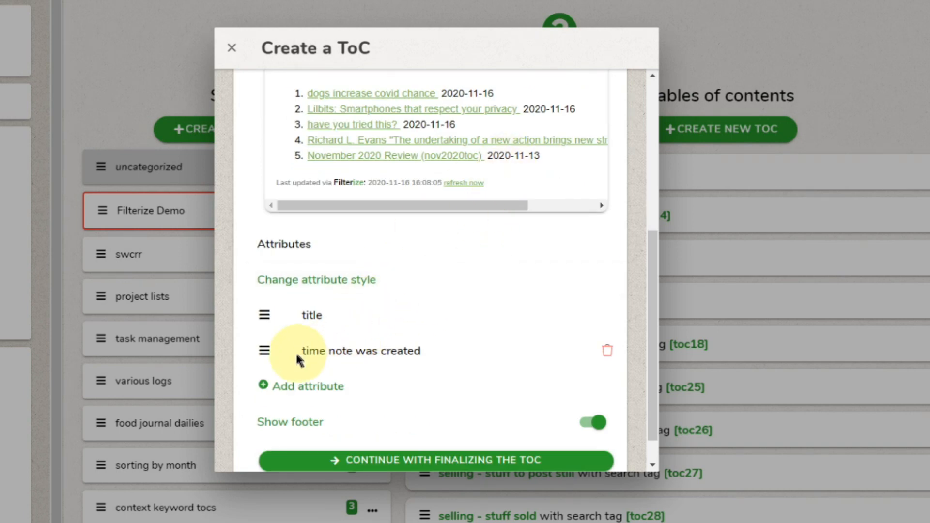
{"action": "left_click_drag", "start_coordinate": [264, 316], "coordinate": [263, 358]}
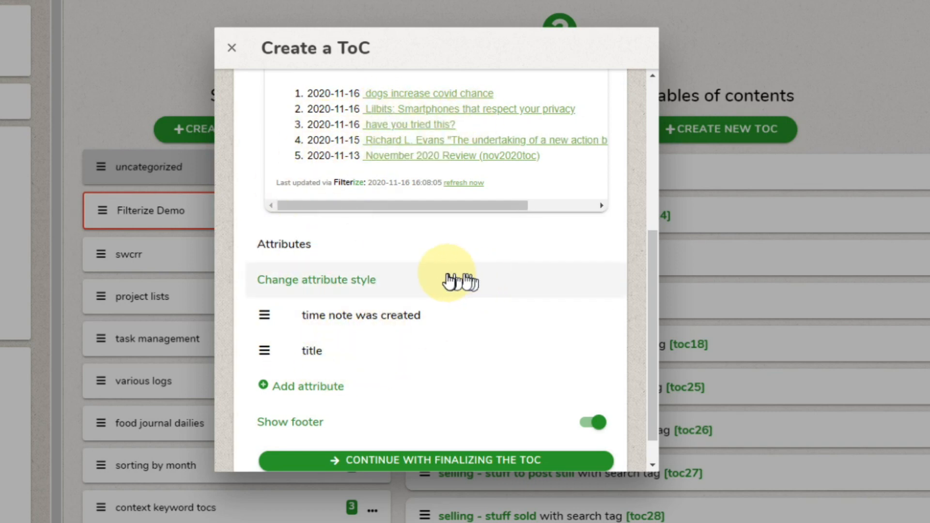
Step: Browse the list of further attributes available for the ToC and close it without adding one
{"action": "scroll", "coordinate": [393, 286], "scroll_direction": "down", "scroll_amount": 1}
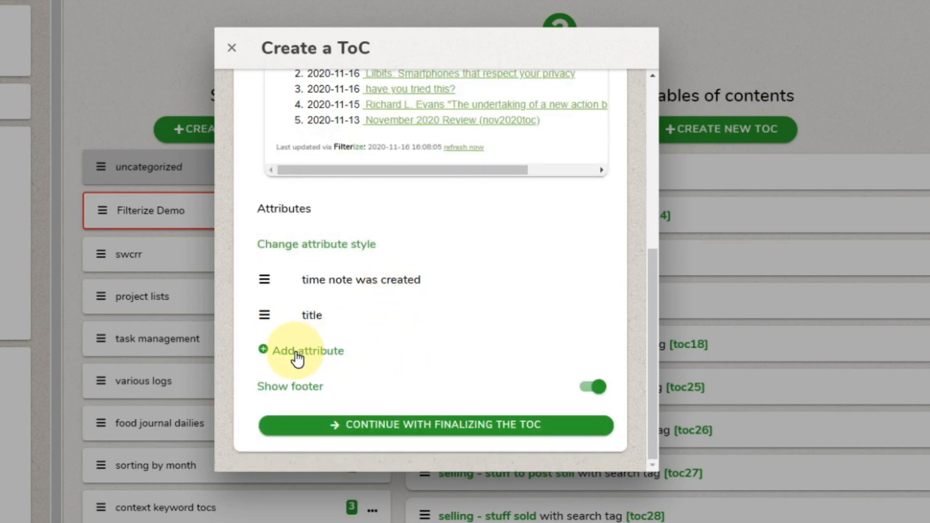
{"action": "left_click", "coordinate": [269, 351]}
{"action": "scroll", "coordinate": [390, 264], "scroll_direction": "down", "scroll_amount": 3}
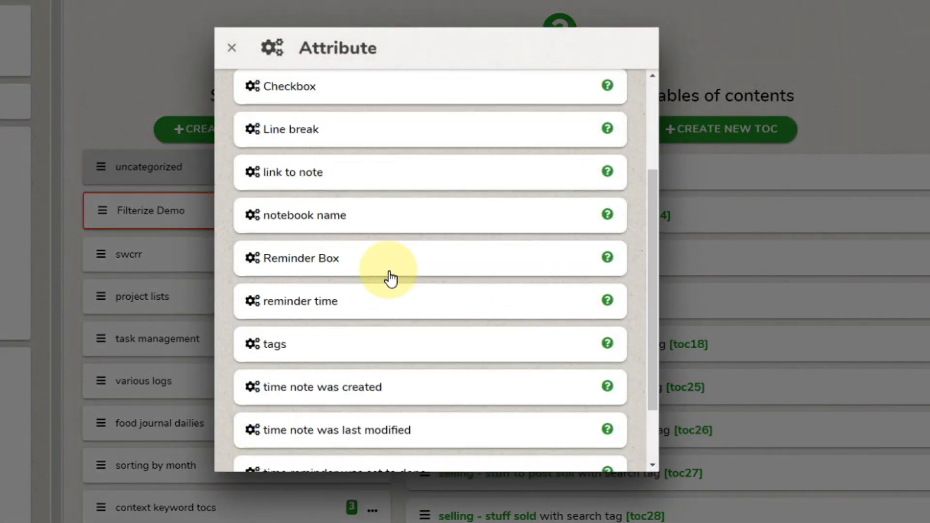
{"action": "scroll", "coordinate": [359, 286], "scroll_direction": "up", "scroll_amount": 3}
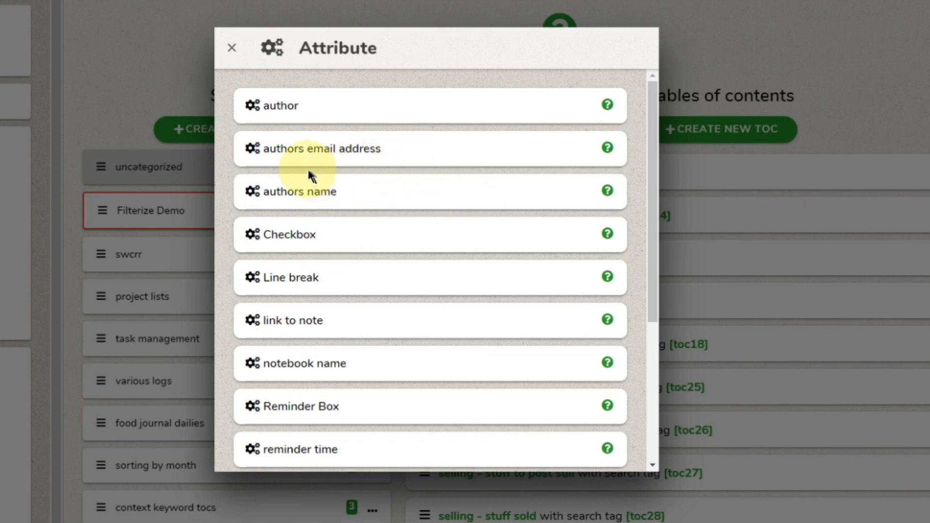
{"action": "scroll", "coordinate": [420, 199], "scroll_direction": "down", "scroll_amount": 3}
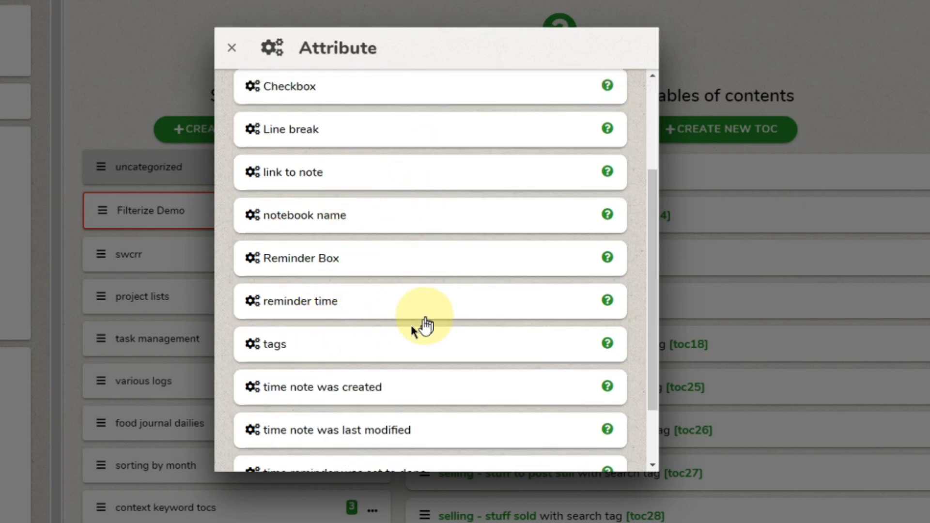
{"action": "scroll", "coordinate": [415, 367], "scroll_direction": "down", "scroll_amount": 2}
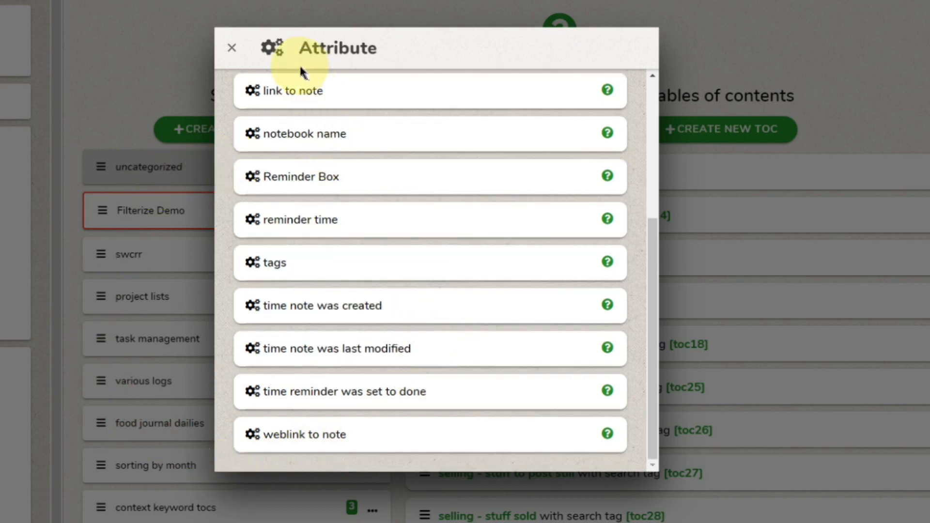
{"action": "left_click", "coordinate": [233, 51]}
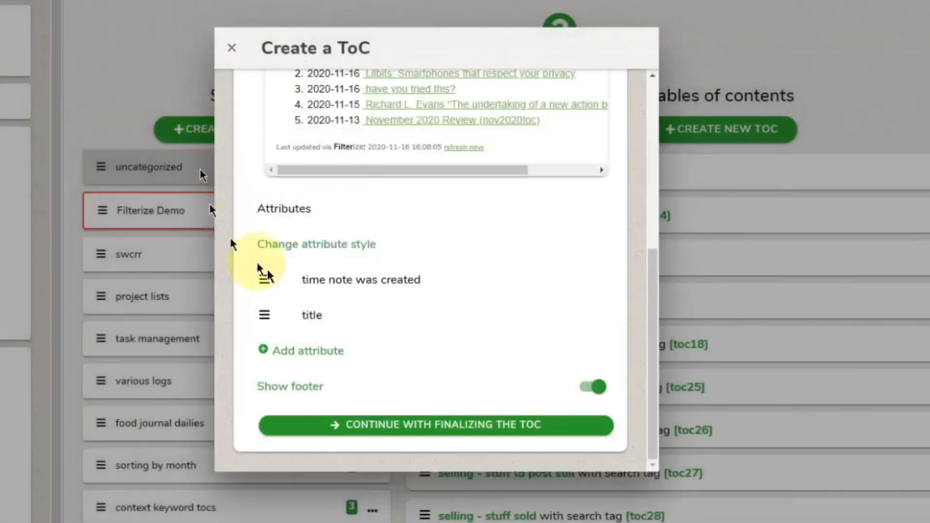
Step: Review the ToC preview with its attributes and continue with finalizing the ToC
{"action": "scroll", "coordinate": [367, 393], "scroll_direction": "down", "scroll_amount": 3}
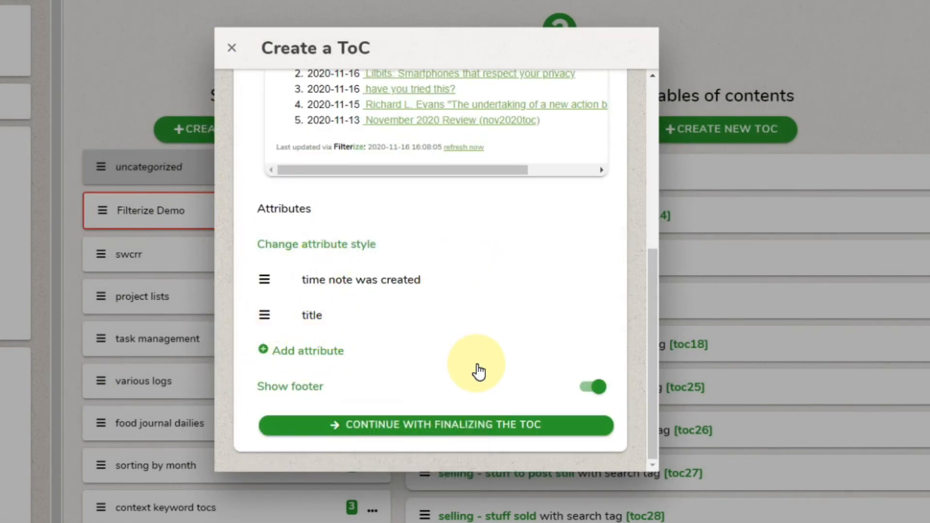
{"action": "scroll", "coordinate": [471, 325], "scroll_direction": "up", "scroll_amount": 5}
{"action": "scroll", "coordinate": [474, 324], "scroll_direction": "down", "scroll_amount": 5}
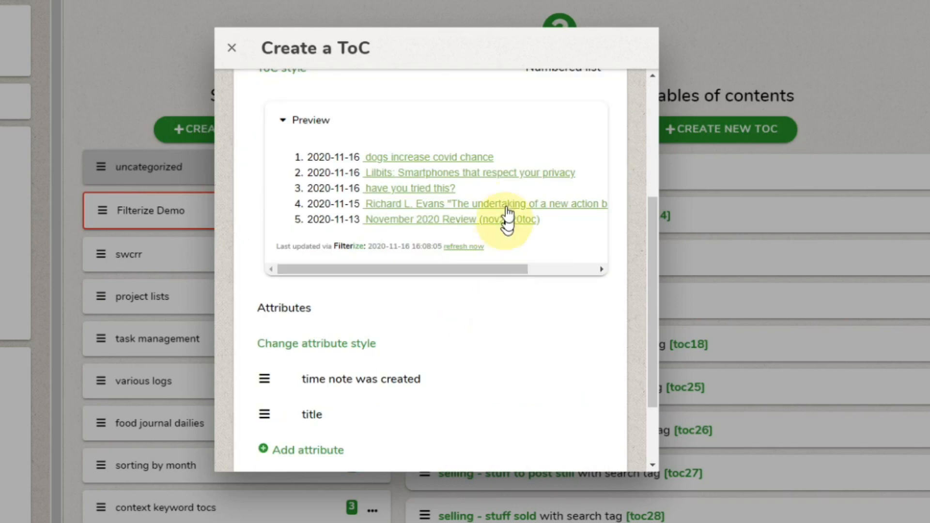
{"action": "scroll", "coordinate": [538, 252], "scroll_direction": "up", "scroll_amount": 3}
{"action": "scroll", "coordinate": [533, 354], "scroll_direction": "down", "scroll_amount": 5}
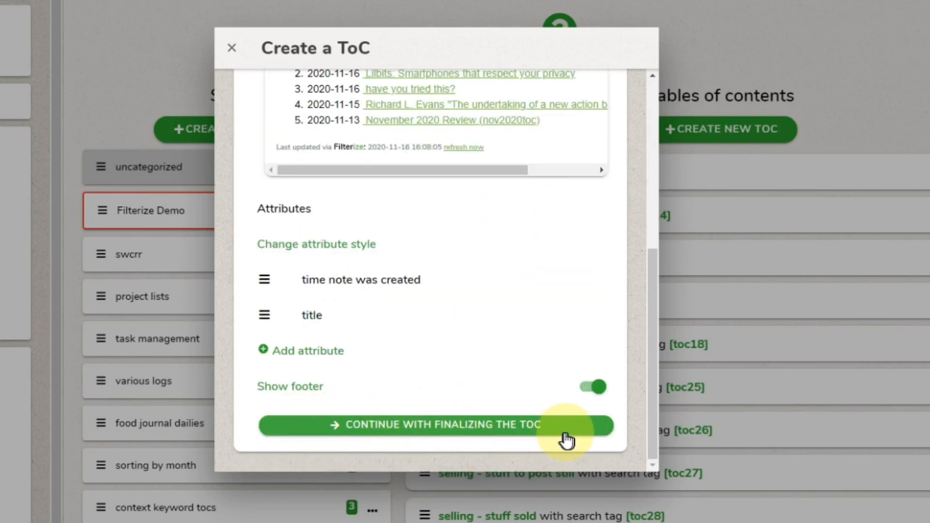
{"action": "left_click", "coordinate": [533, 426]}
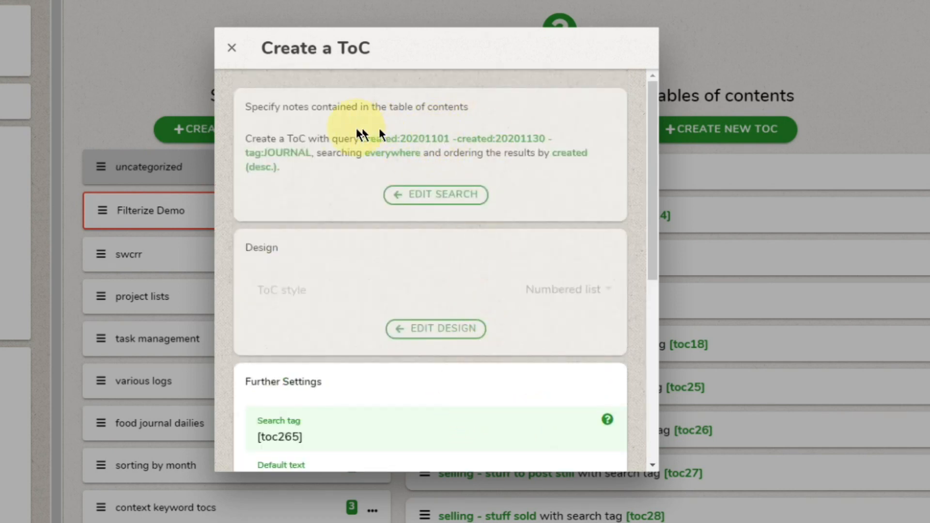
Step: Examine the ToC's further settings and highlight its search tag [toc265]
{"action": "scroll", "coordinate": [306, 216], "scroll_direction": "down", "scroll_amount": 2}
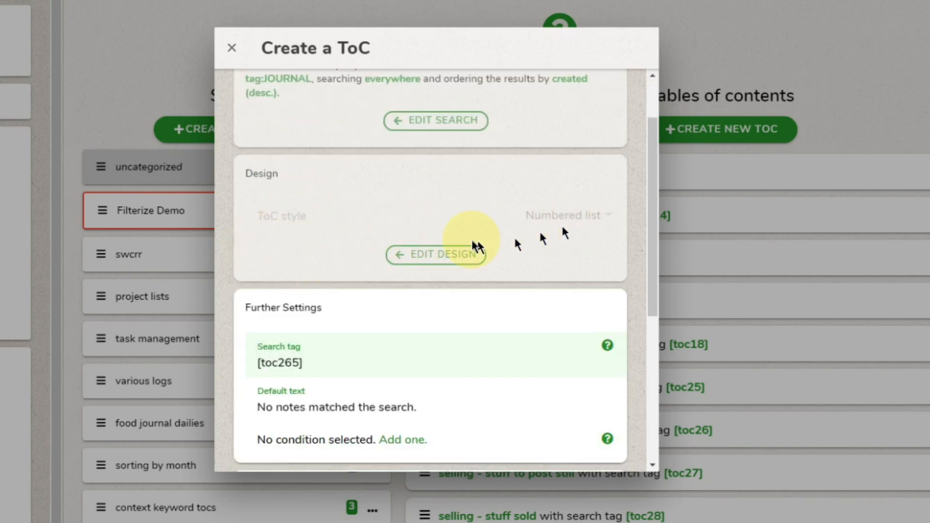
{"action": "scroll", "coordinate": [474, 245], "scroll_direction": "down", "scroll_amount": 2}
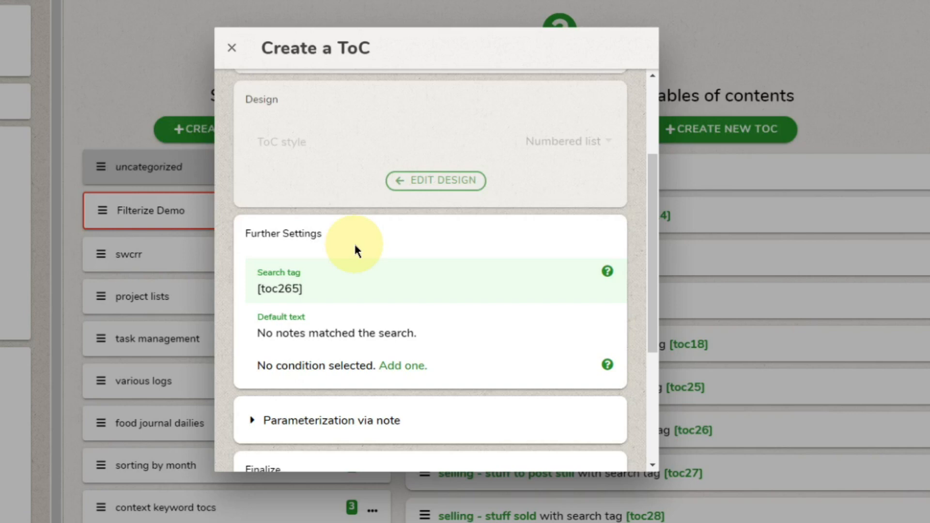
{"action": "scroll", "coordinate": [355, 248], "scroll_direction": "down", "scroll_amount": 4}
{"action": "scroll", "coordinate": [356, 249], "scroll_direction": "up", "scroll_amount": 2}
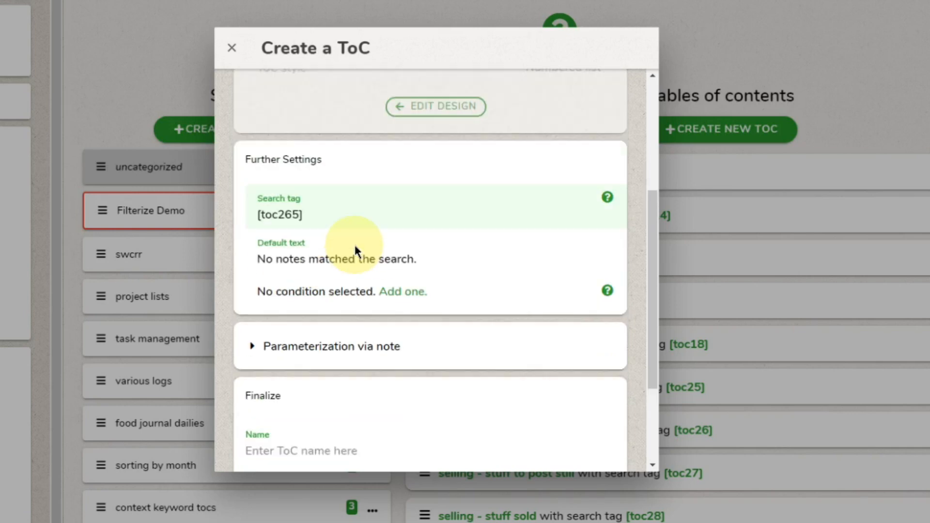
{"action": "left_click_drag", "start_coordinate": [263, 213], "coordinate": [311, 216]}
{"action": "double_click", "coordinate": [282, 214]}
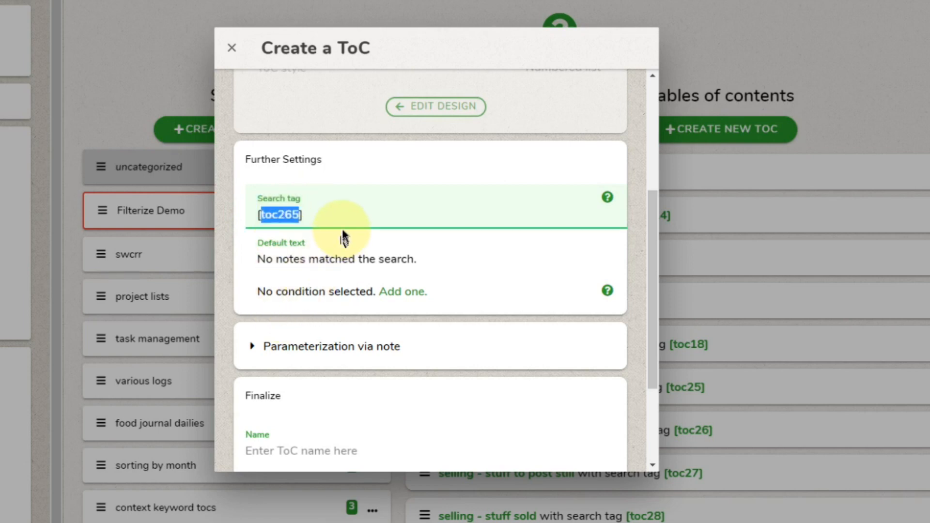
{"action": "left_click", "coordinate": [320, 216]}
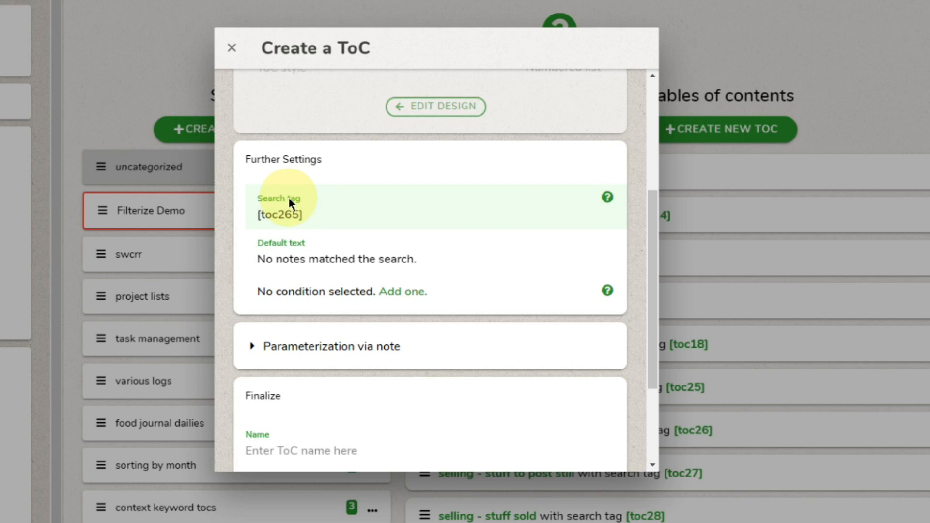
{"action": "left_click", "coordinate": [309, 217]}
{"action": "left_click_drag", "start_coordinate": [309, 217], "coordinate": [248, 226]}
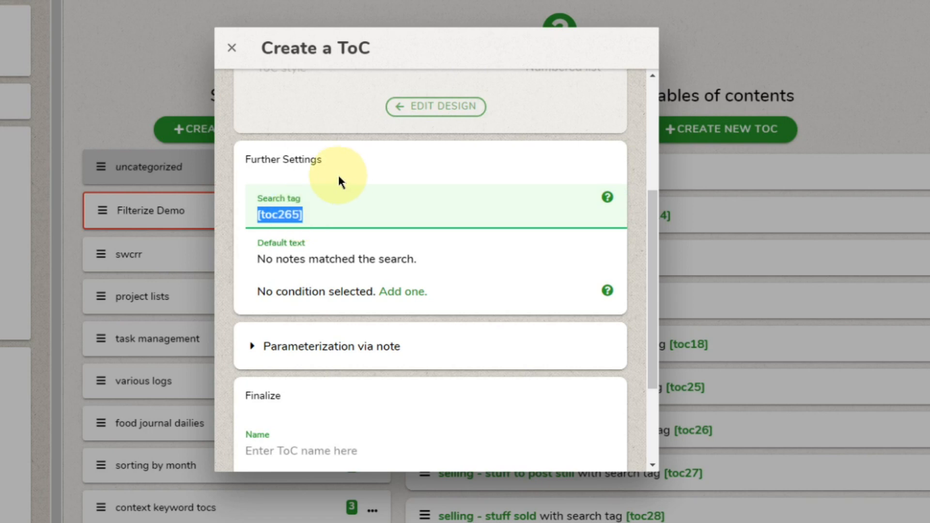
Step: Examine the default text, the condition categories and the Parameterization via note section without changing them
{"action": "scroll", "coordinate": [395, 248], "scroll_direction": "up", "scroll_amount": 5}
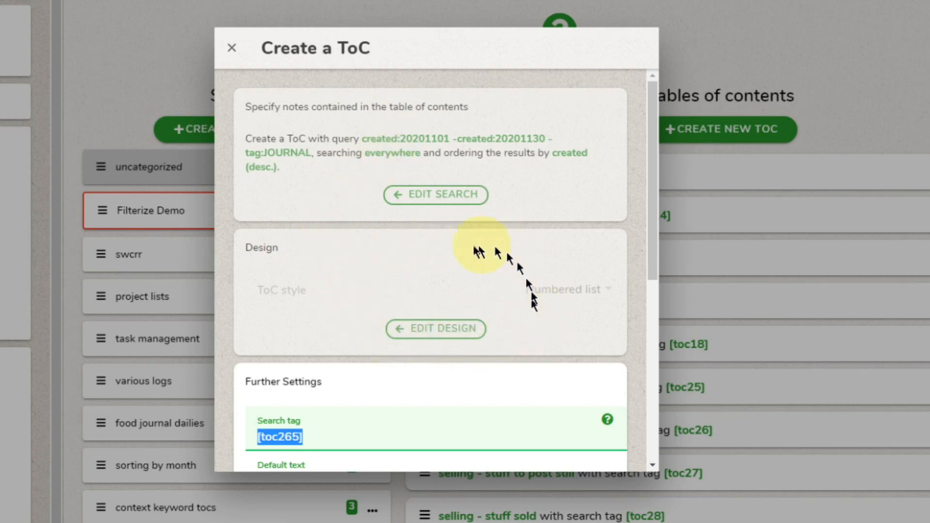
{"action": "scroll", "coordinate": [436, 295], "scroll_direction": "down", "scroll_amount": 8}
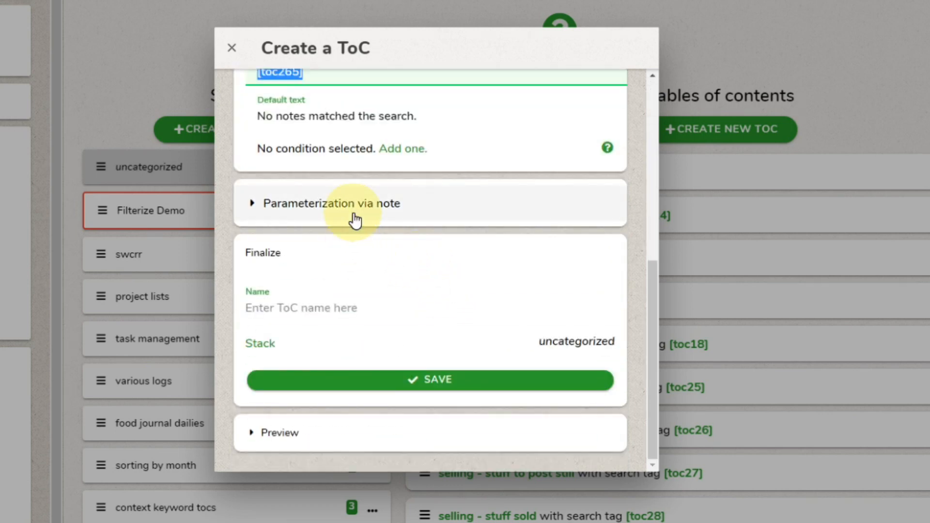
{"action": "scroll", "coordinate": [355, 219], "scroll_direction": "up", "scroll_amount": 2}
{"action": "left_click", "coordinate": [272, 190]}
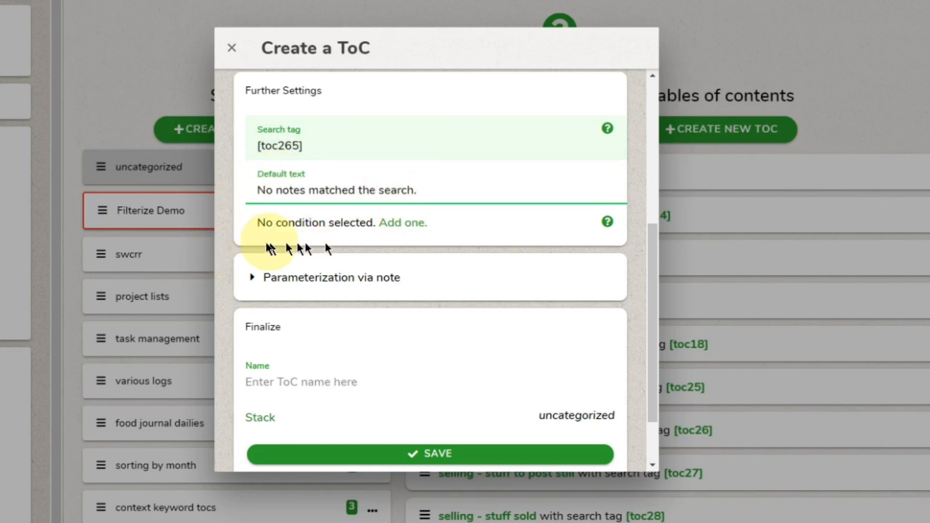
{"action": "left_click", "coordinate": [394, 223]}
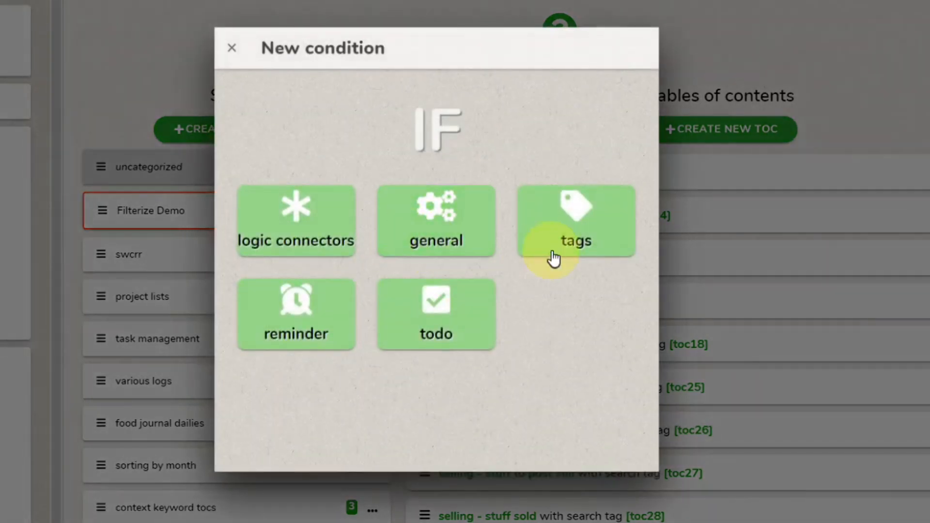
{"action": "left_click", "coordinate": [233, 52]}
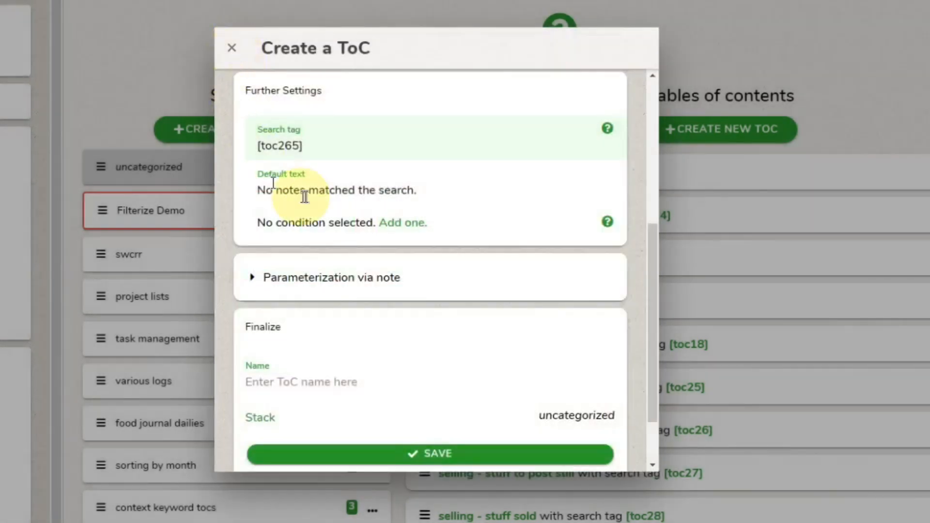
{"action": "left_click", "coordinate": [260, 284]}
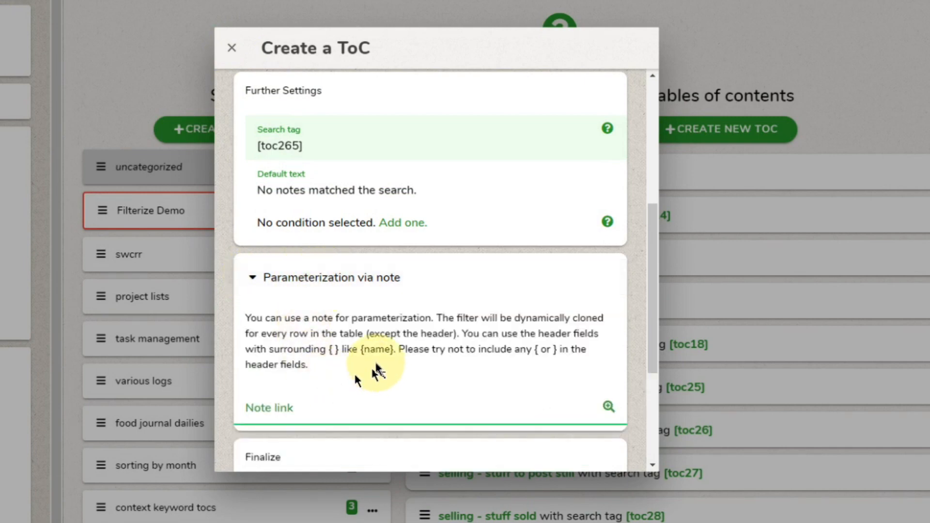
{"action": "left_click", "coordinate": [253, 277]}
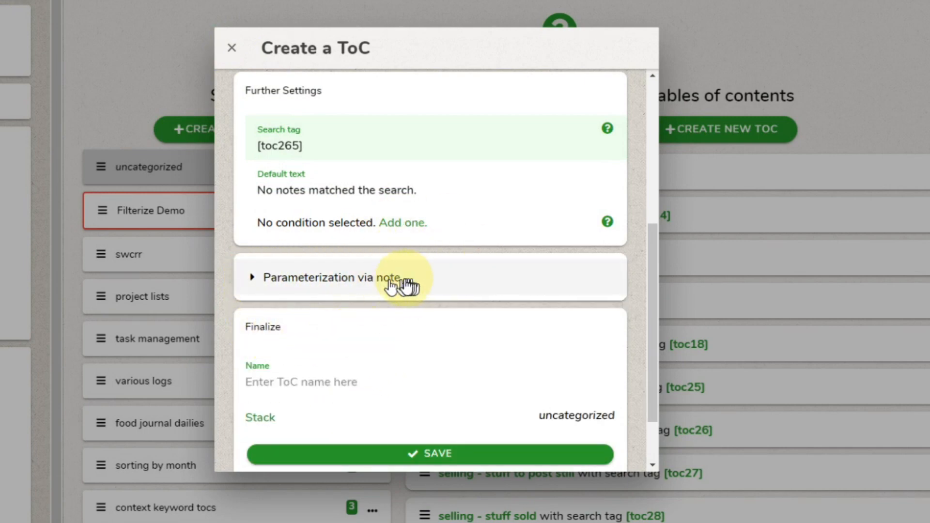
Step: Name the new ToC "november 2020 in review toc"
{"action": "scroll", "coordinate": [402, 285], "scroll_direction": "down", "scroll_amount": 2}
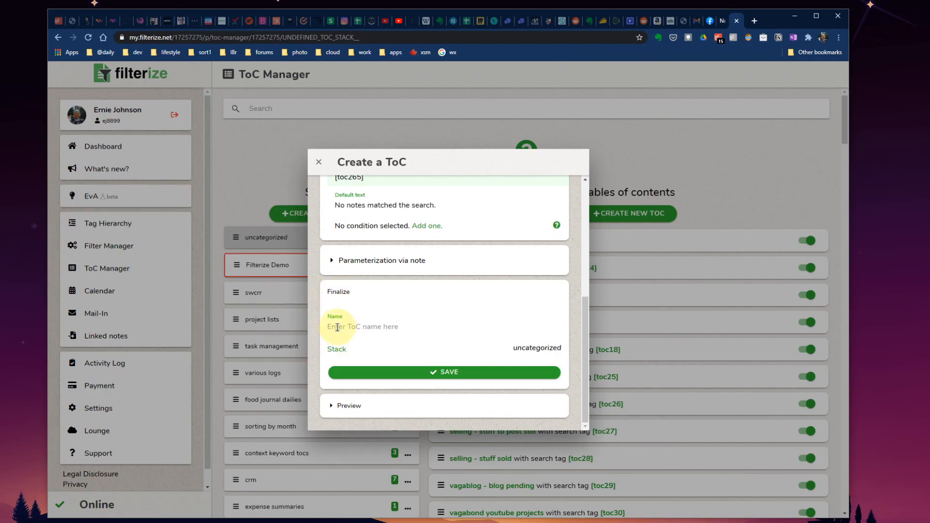
{"action": "left_click", "coordinate": [338, 327]}
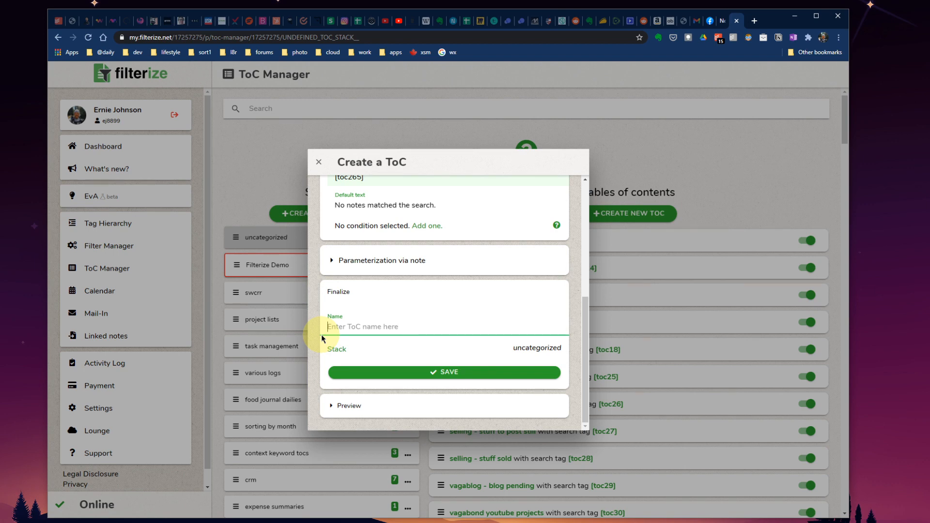
{"action": "type", "text": "ajdklsjfklsdjfdklsf jlkd"}
{"action": "key", "text": "ctrl+a"}
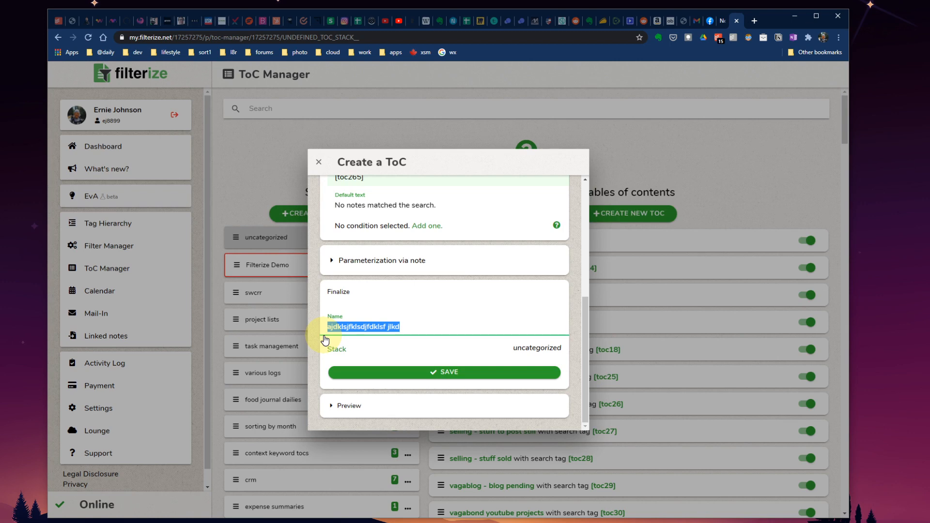
{"action": "type", "text": "november 2020 in review toc"}
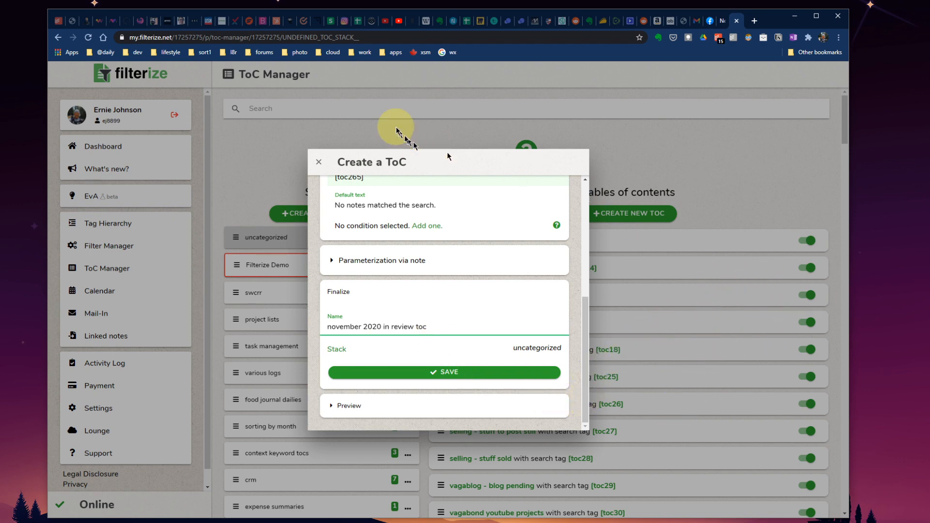
{"action": "left_click", "coordinate": [477, 162]}
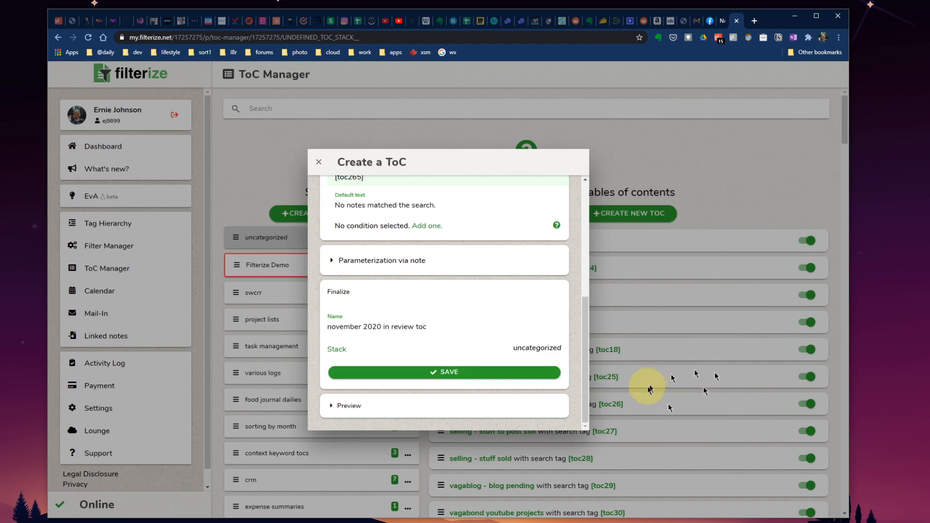
Step: Expand the ToC preview and examine the dated, numbered list of notes down to its end
{"action": "left_click", "coordinate": [345, 408]}
{"action": "scroll", "coordinate": [400, 310], "scroll_direction": "down", "scroll_amount": 3}
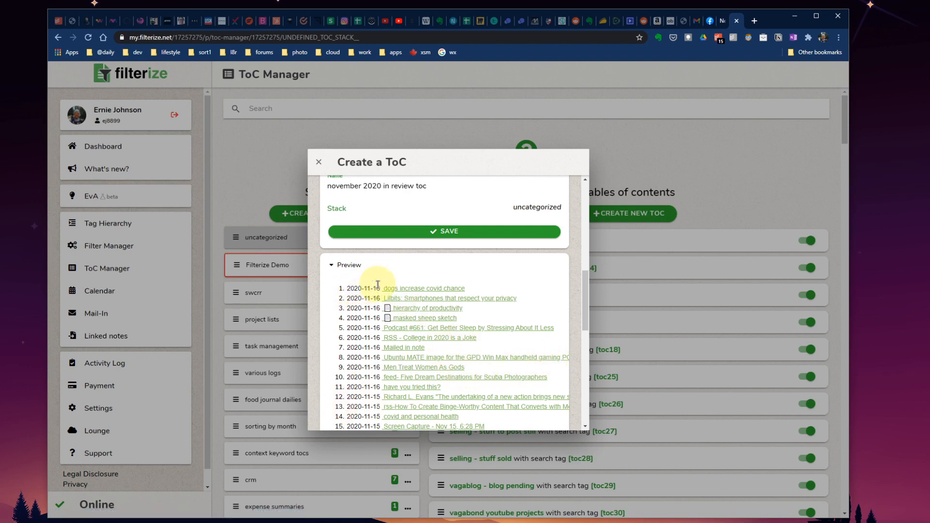
{"action": "scroll", "coordinate": [370, 346], "scroll_direction": "down", "scroll_amount": 2}
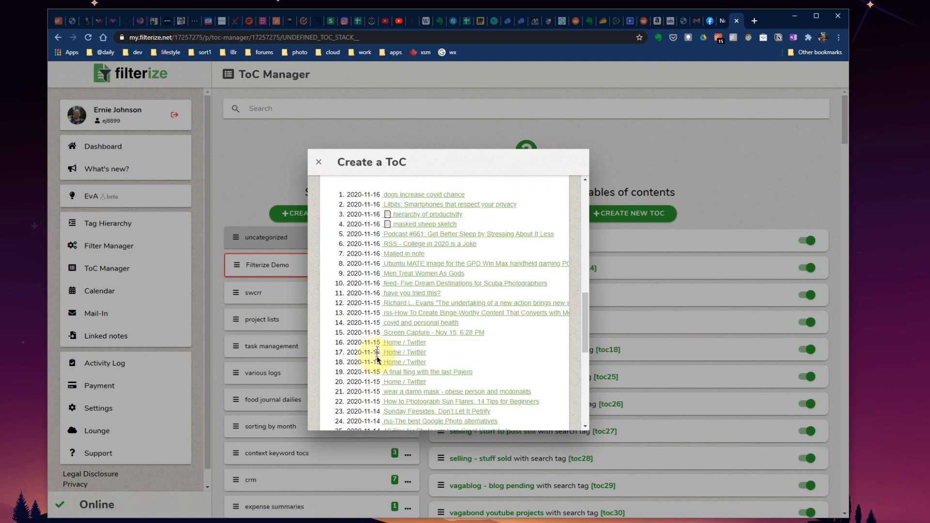
{"action": "scroll", "coordinate": [378, 364], "scroll_direction": "down", "scroll_amount": 5}
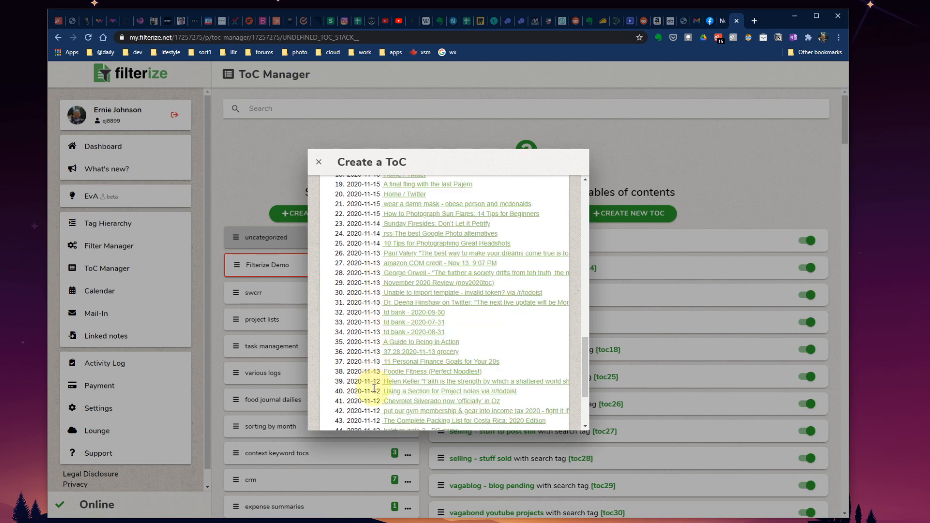
{"action": "scroll", "coordinate": [374, 391], "scroll_direction": "down", "scroll_amount": 1}
{"action": "scroll", "coordinate": [374, 392], "scroll_direction": "up", "scroll_amount": 10}
{"action": "scroll", "coordinate": [384, 344], "scroll_direction": "down", "scroll_amount": 8}
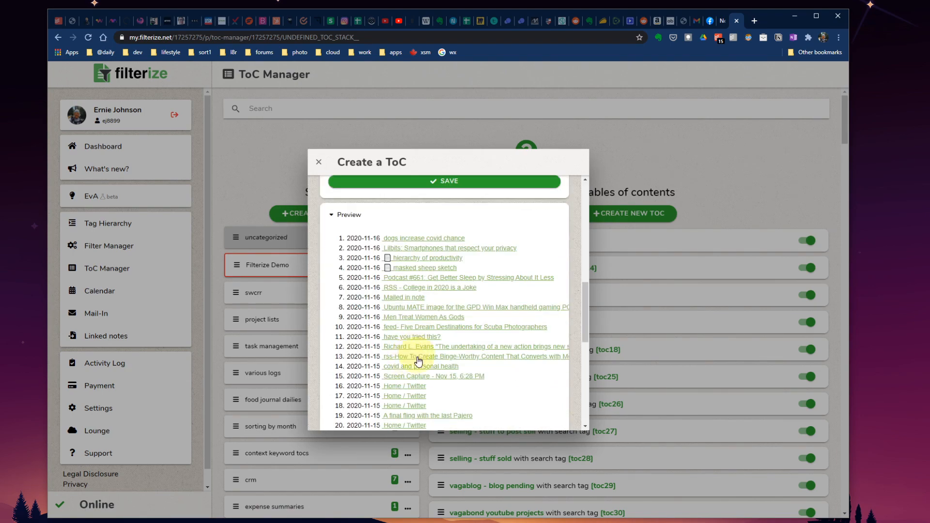
{"action": "scroll", "coordinate": [388, 388], "scroll_direction": "down", "scroll_amount": 2}
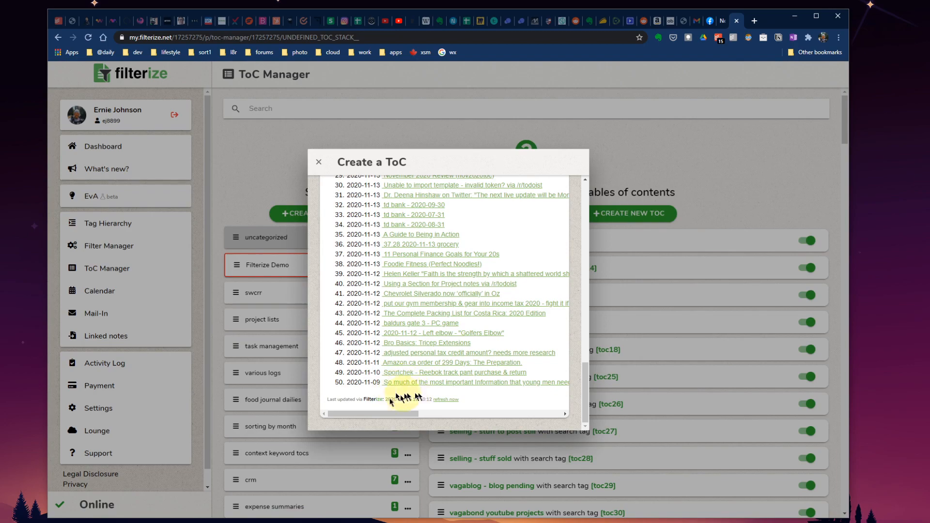
Step: Copy the ToC's search tag [toc265] from the further settings
{"action": "scroll", "coordinate": [426, 344], "scroll_direction": "up", "scroll_amount": 10}
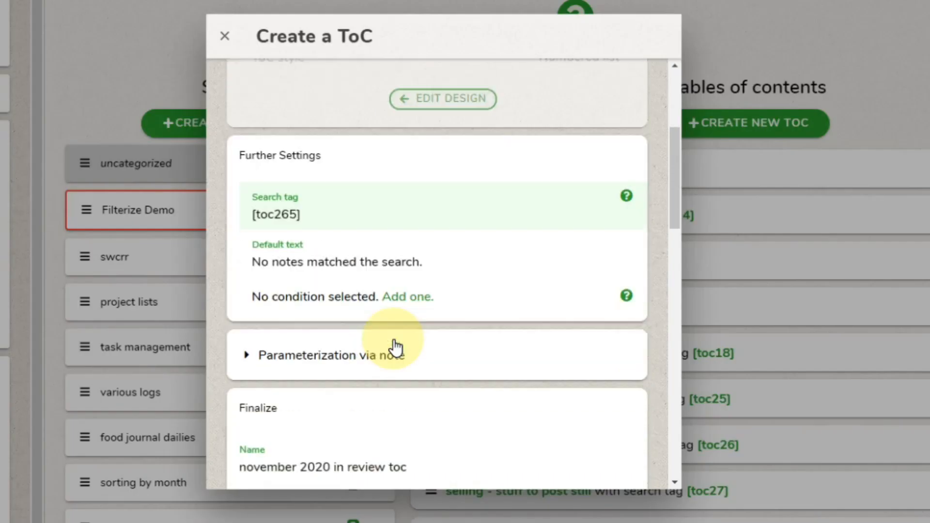
{"action": "left_click_drag", "start_coordinate": [256, 215], "coordinate": [316, 215]}
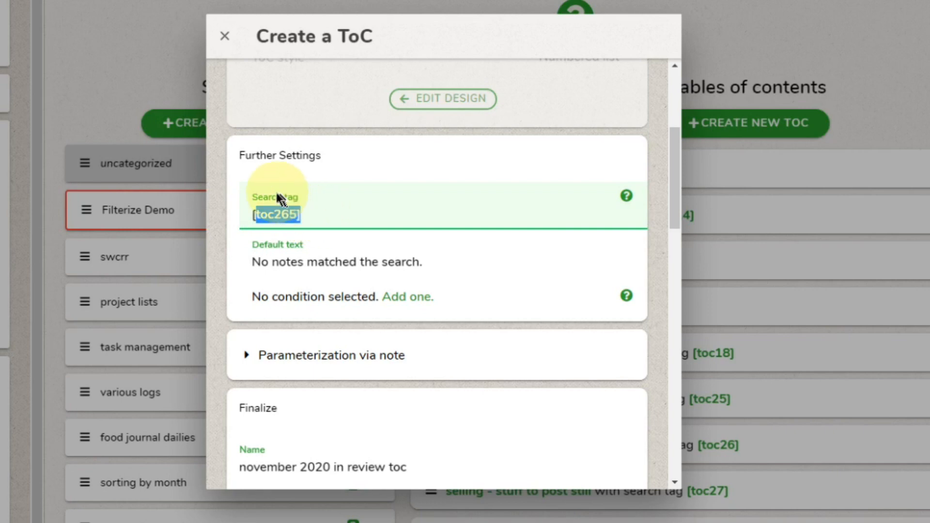
{"action": "triple_click", "coordinate": [282, 214]}
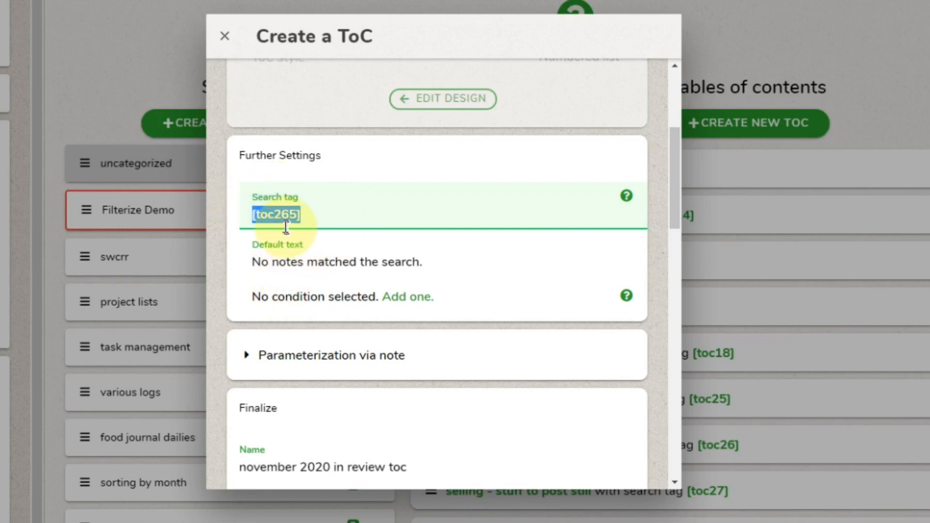
{"action": "right_click", "coordinate": [279, 214]}
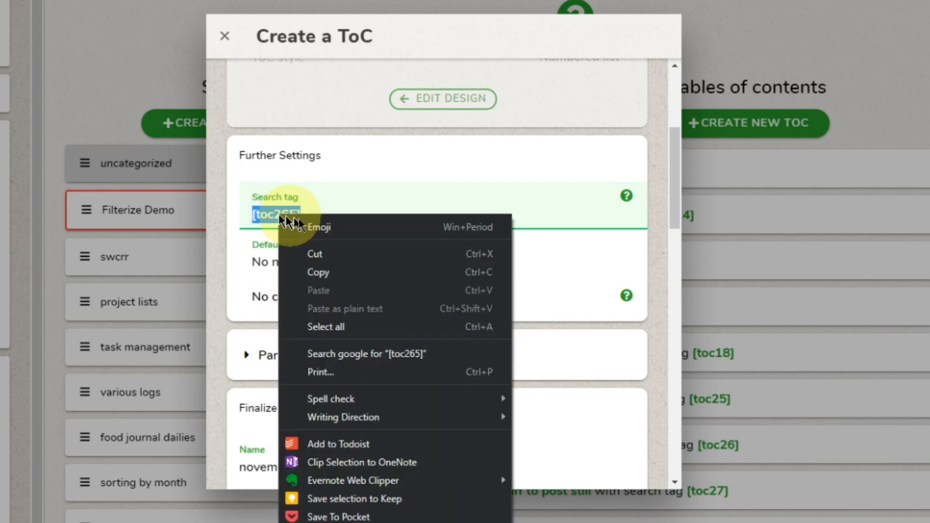
{"action": "left_click", "coordinate": [317, 270]}
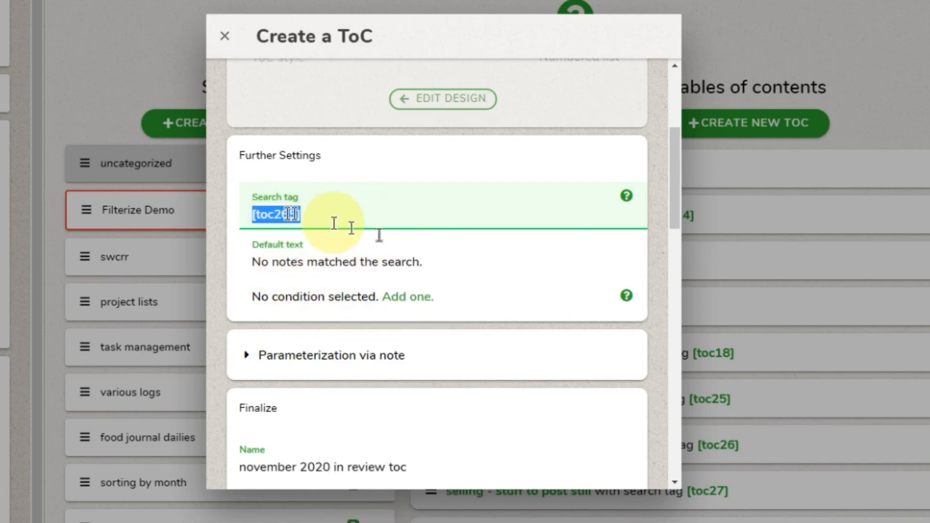
Step: Save the new "november 2020 in review toc" table of contents
{"action": "scroll", "coordinate": [436, 301], "scroll_direction": "down", "scroll_amount": 5}
{"action": "scroll", "coordinate": [441, 348], "scroll_direction": "down", "scroll_amount": 10}
{"action": "scroll", "coordinate": [436, 336], "scroll_direction": "up", "scroll_amount": 15}
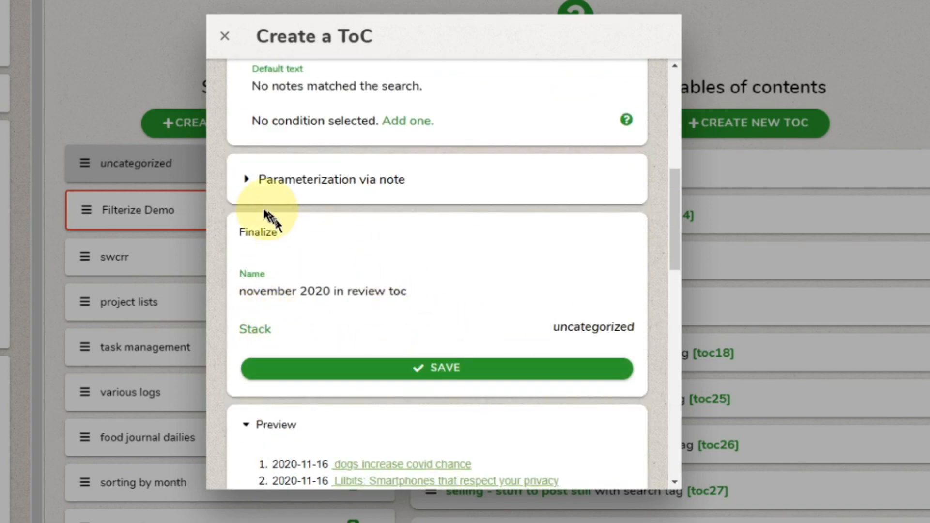
{"action": "left_click", "coordinate": [443, 377]}
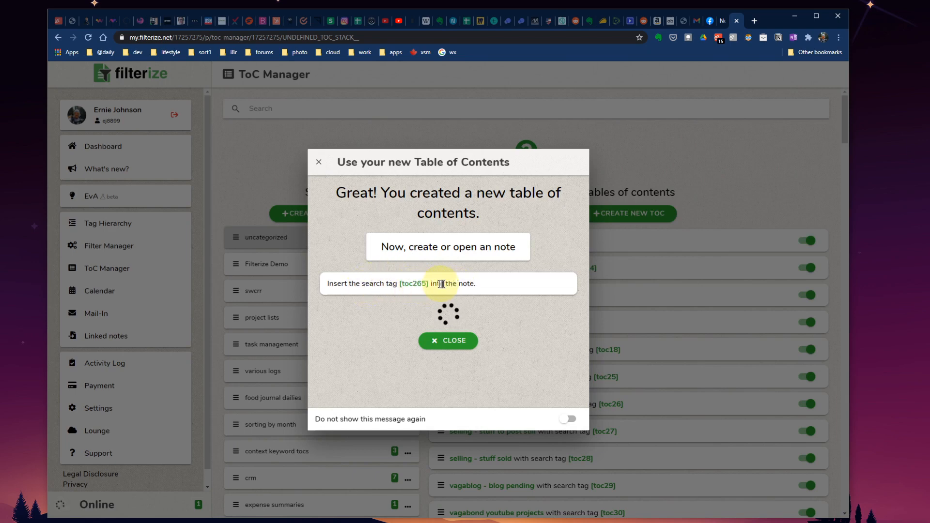
Step: Highlight the search tag [toc265] in the new ToC's usage instructions and read the rest of the message
{"action": "left_click", "coordinate": [402, 285]}
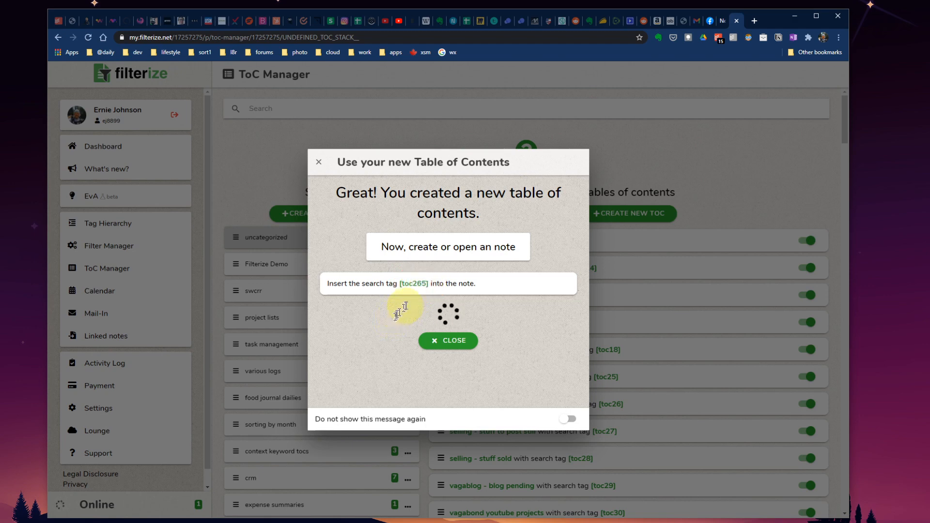
{"action": "left_click", "coordinate": [415, 284]}
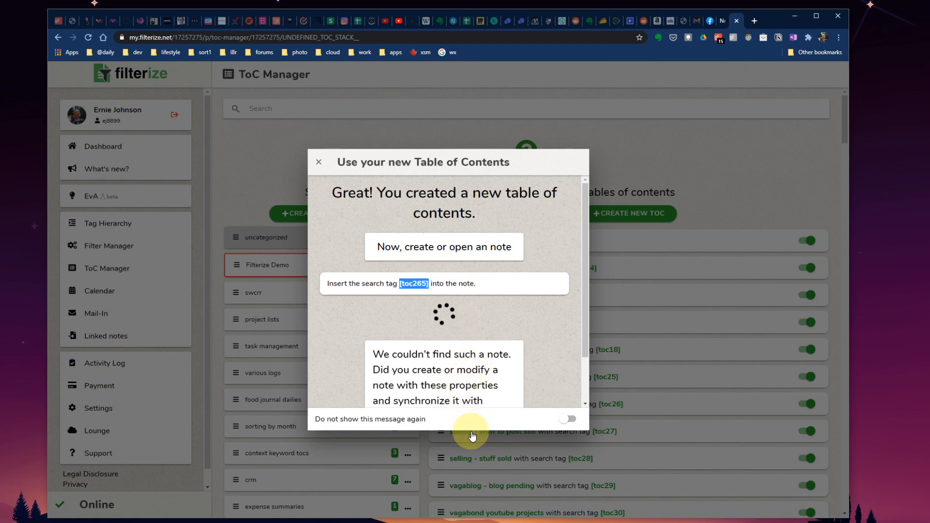
{"action": "scroll", "coordinate": [439, 371], "scroll_direction": "down", "scroll_amount": 1}
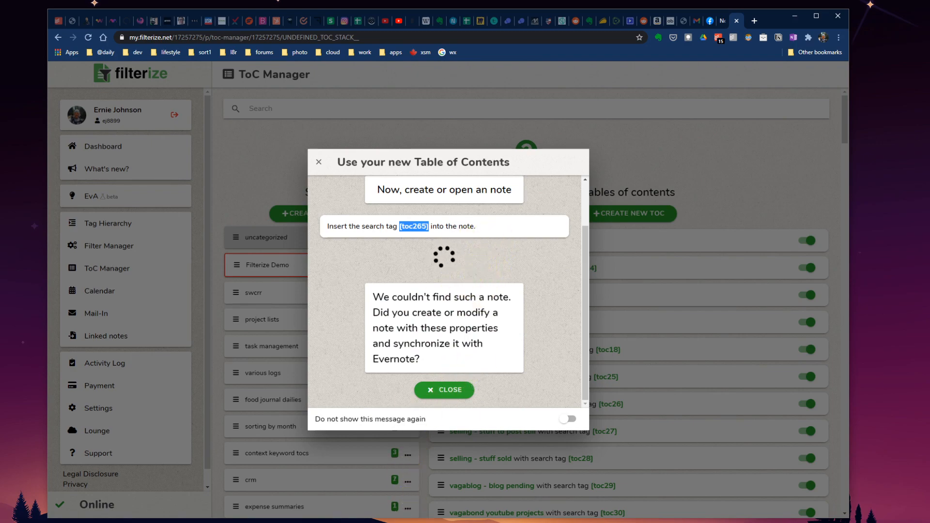
Step: Switch to Evernote and paste the search tag [toc265] below the banner in the November in Review for Youtube Demo note
{"action": "key", "text": "alt+Tab"}
{"action": "left_click", "coordinate": [403, 226]}
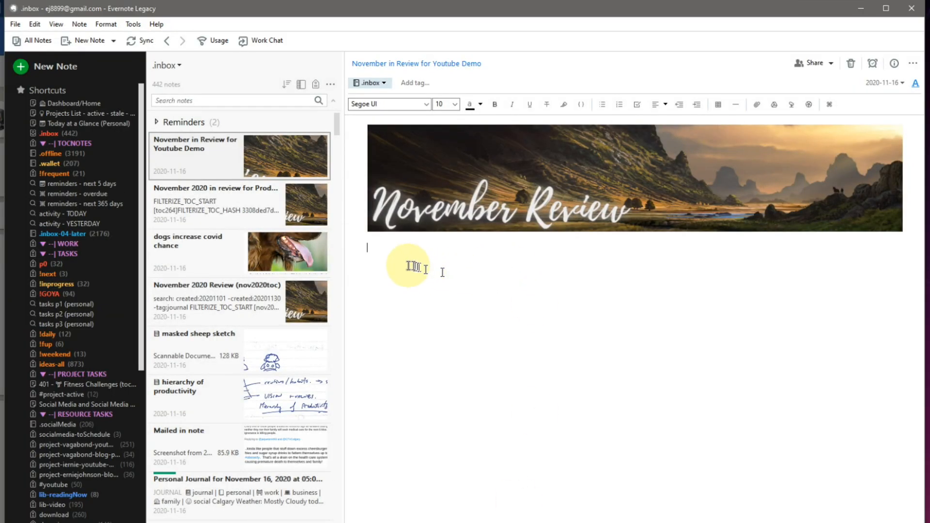
{"action": "right_click", "coordinate": [388, 255]}
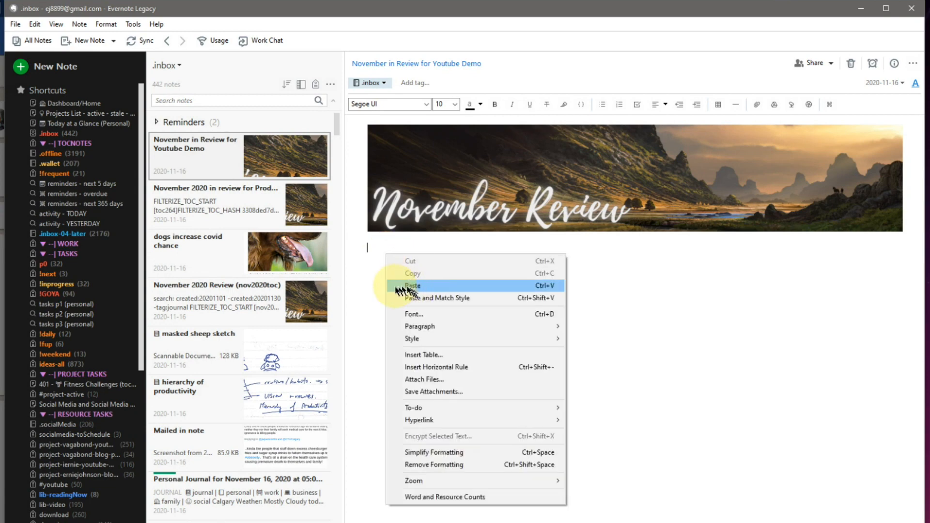
{"action": "left_click", "coordinate": [416, 286]}
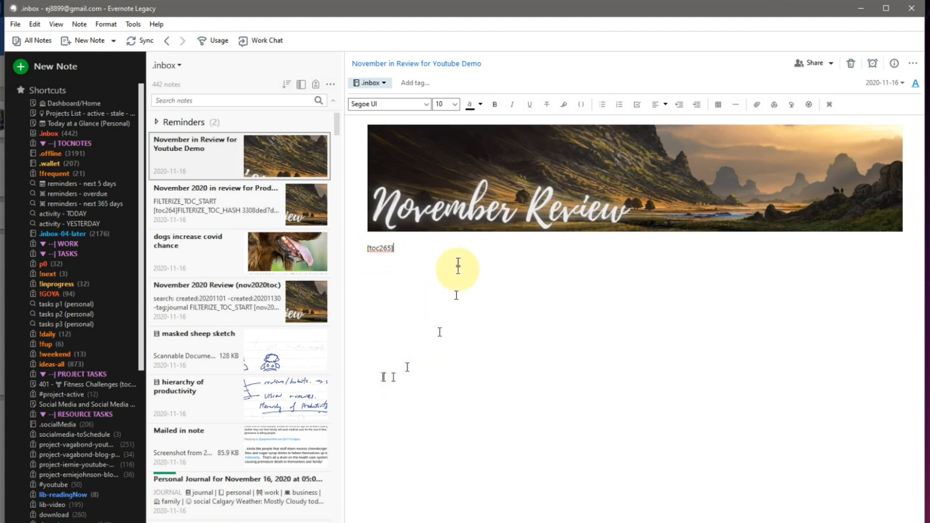
Step: Append "(toc265)" to the note's title and sync Evernote
{"action": "left_click", "coordinate": [493, 63]}
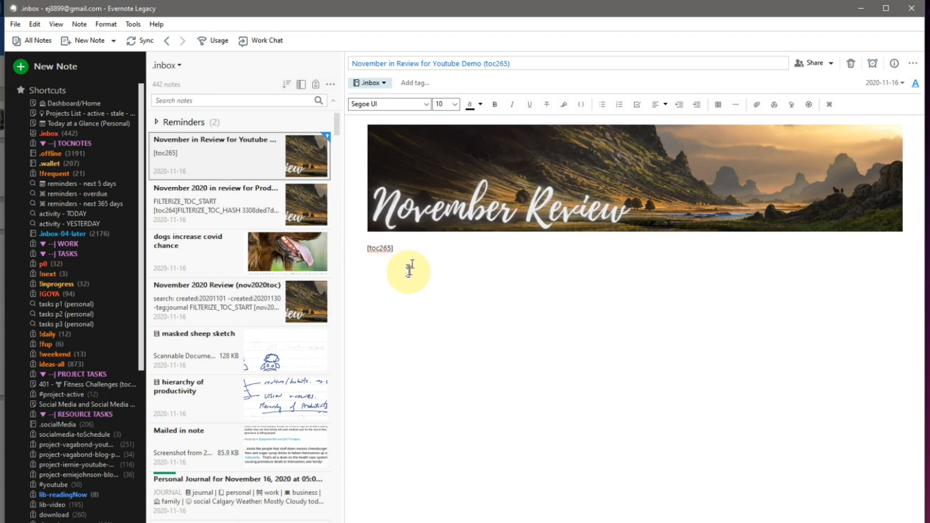
{"action": "left_click", "coordinate": [415, 259]}
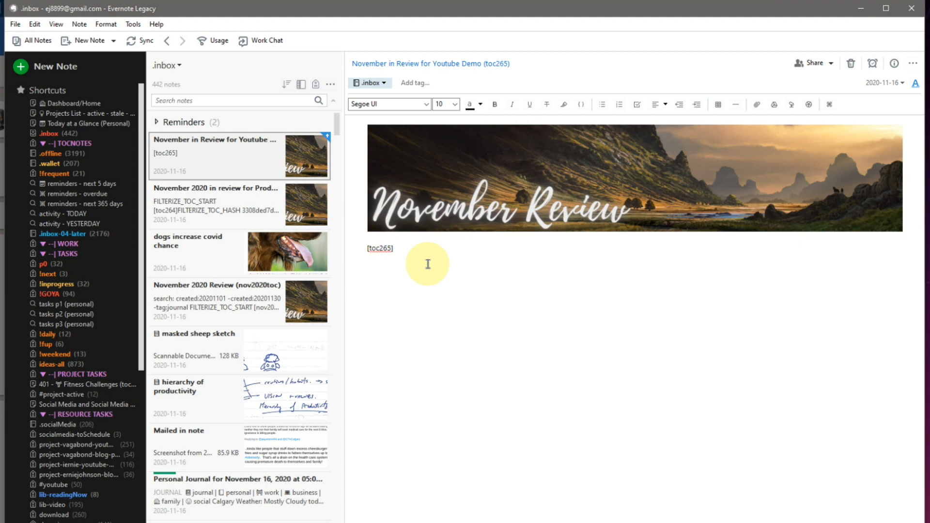
{"action": "left_click", "coordinate": [144, 41]}
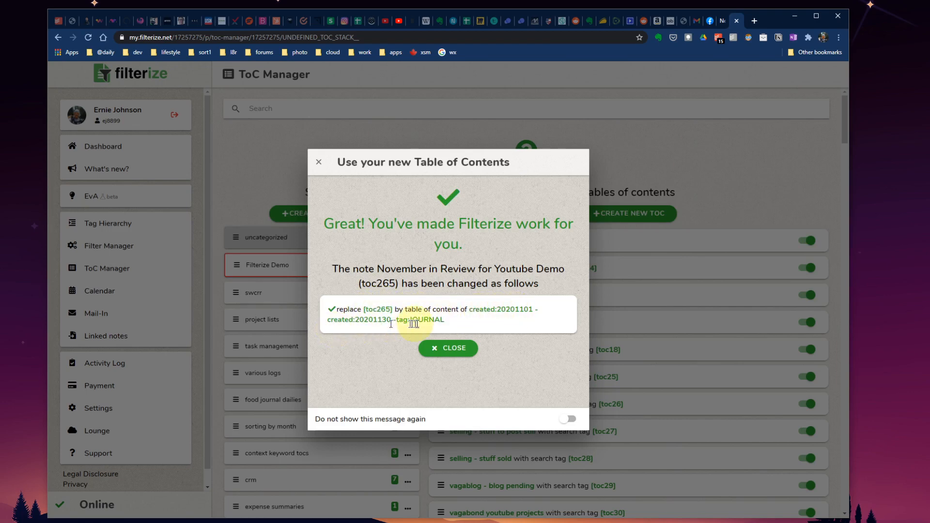
Step: Dismiss the open Filterize messages and locate november 2020 in review toc at the end of the ToC list
{"action": "left_click", "coordinate": [459, 348]}
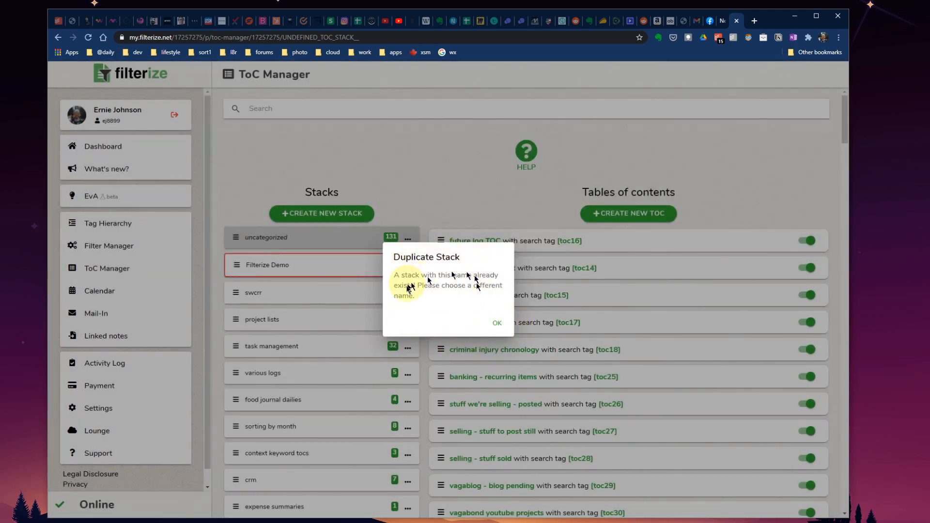
{"action": "left_click", "coordinate": [497, 328]}
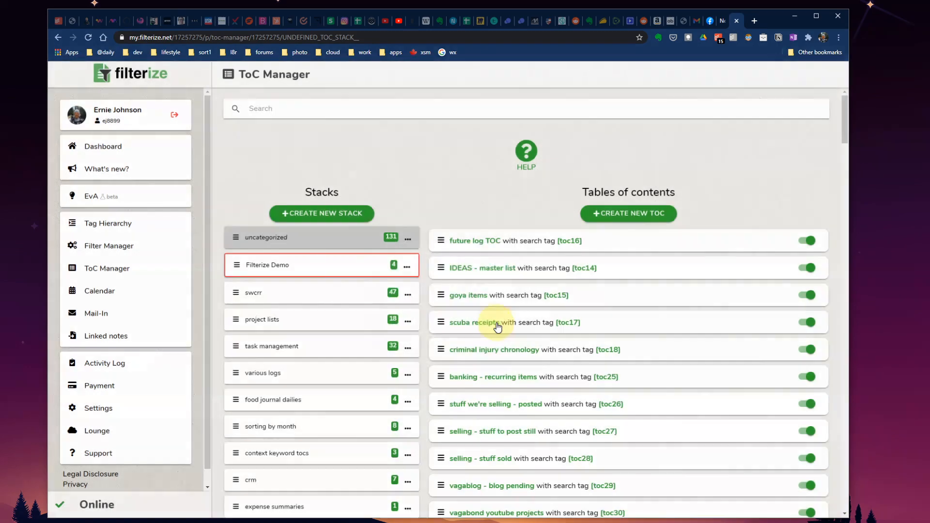
{"action": "scroll", "coordinate": [661, 349], "scroll_direction": "down", "scroll_amount": 20}
{"action": "scroll", "coordinate": [665, 347], "scroll_direction": "down", "scroll_amount": 20}
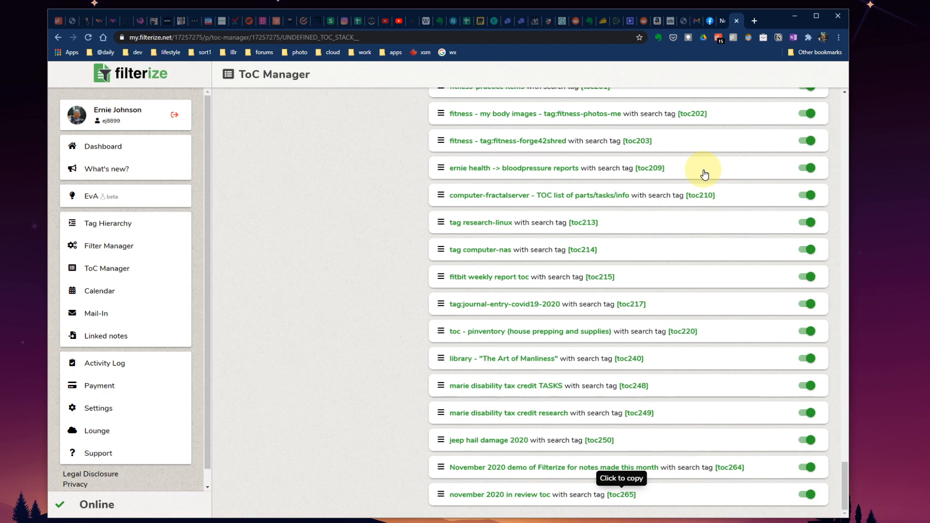
Step: Return to the November in Review note in Evernote, sync to load its table of contents and review the list to its end
{"action": "left_click", "coordinate": [794, 16]}
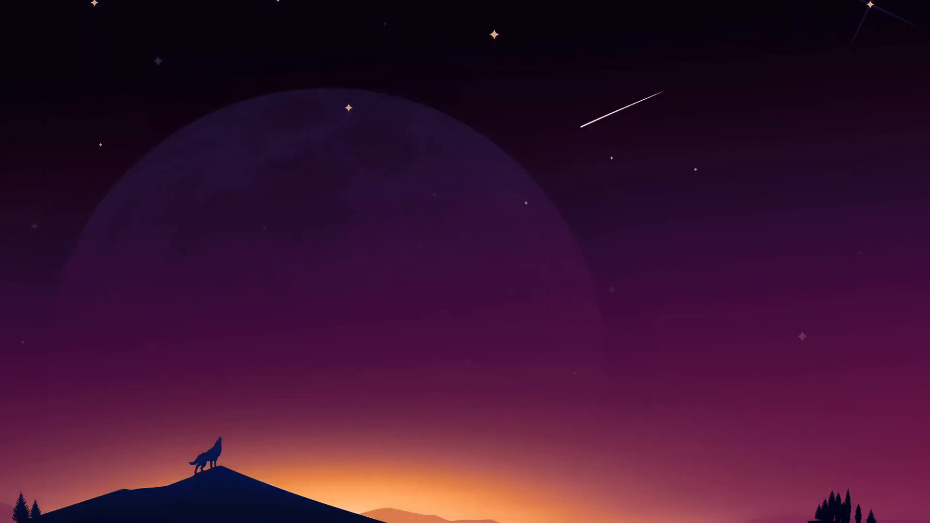
{"action": "key", "text": "alt+Tab"}
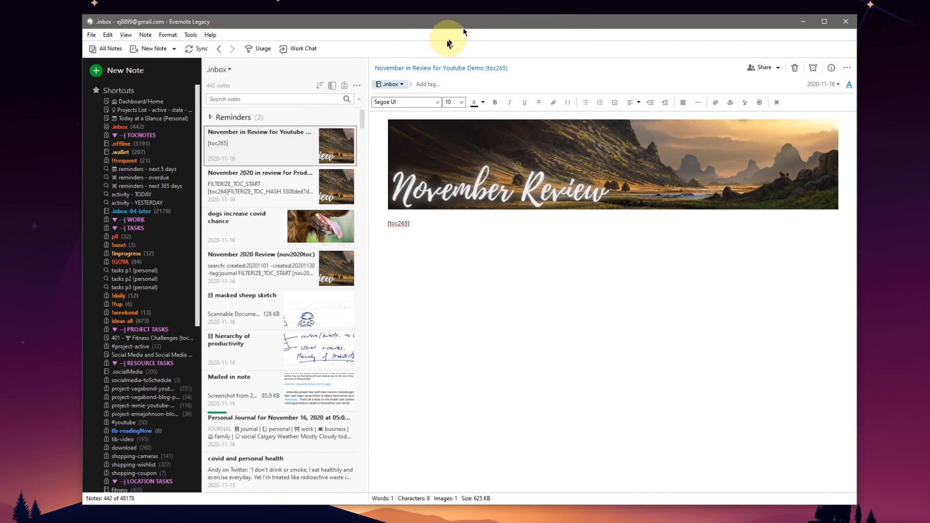
{"action": "left_click", "coordinate": [401, 268]}
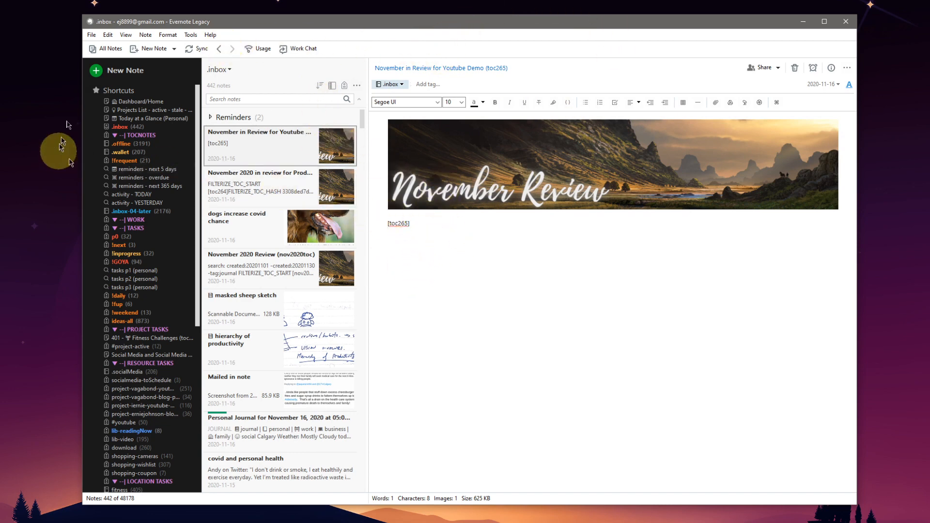
{"action": "left_click", "coordinate": [198, 51]}
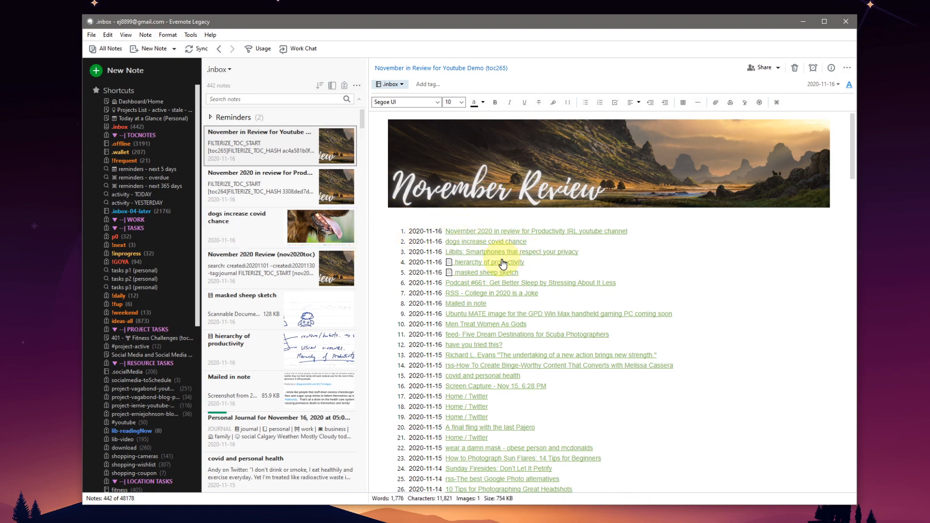
{"action": "scroll", "coordinate": [460, 257], "scroll_direction": "down", "scroll_amount": 13}
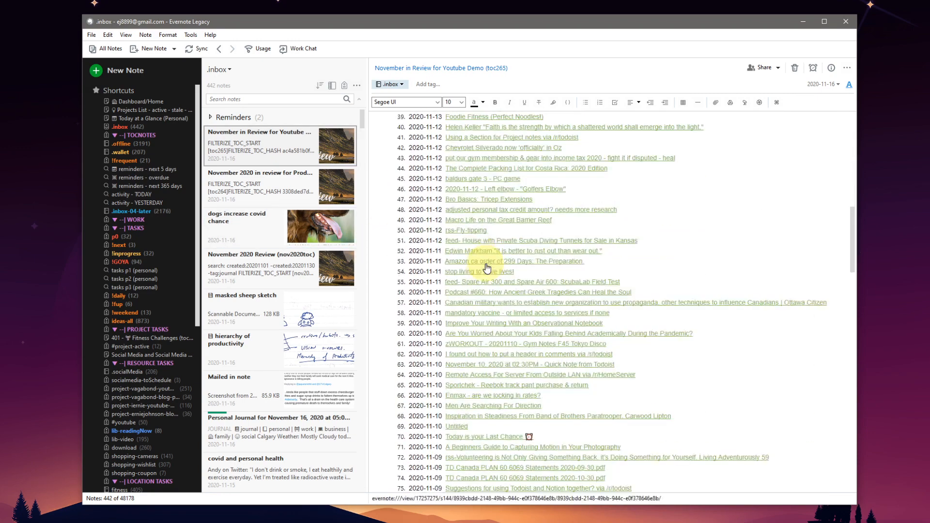
{"action": "scroll", "coordinate": [487, 269], "scroll_direction": "down", "scroll_amount": 20}
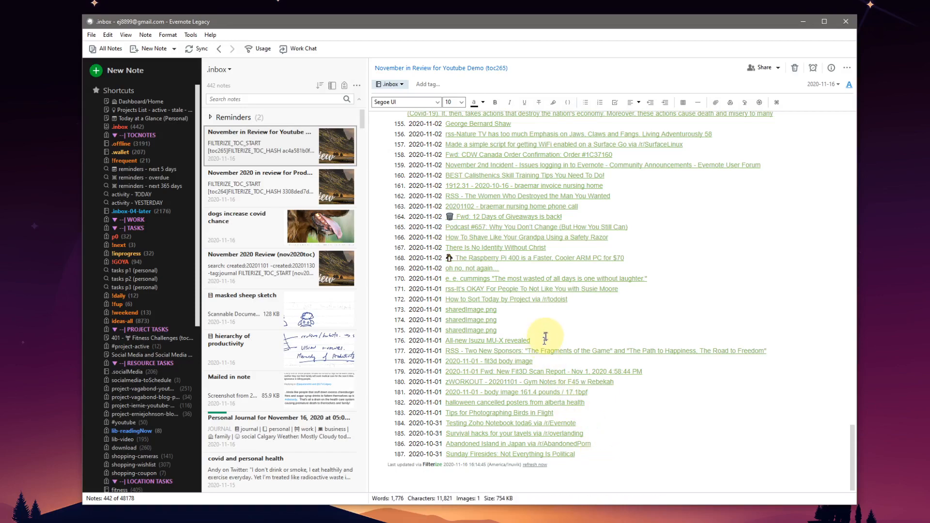
Step: Examine the created dates of the newest entries in the November in Review note's table of contents
{"action": "scroll", "coordinate": [543, 332], "scroll_direction": "up", "scroll_amount": 20}
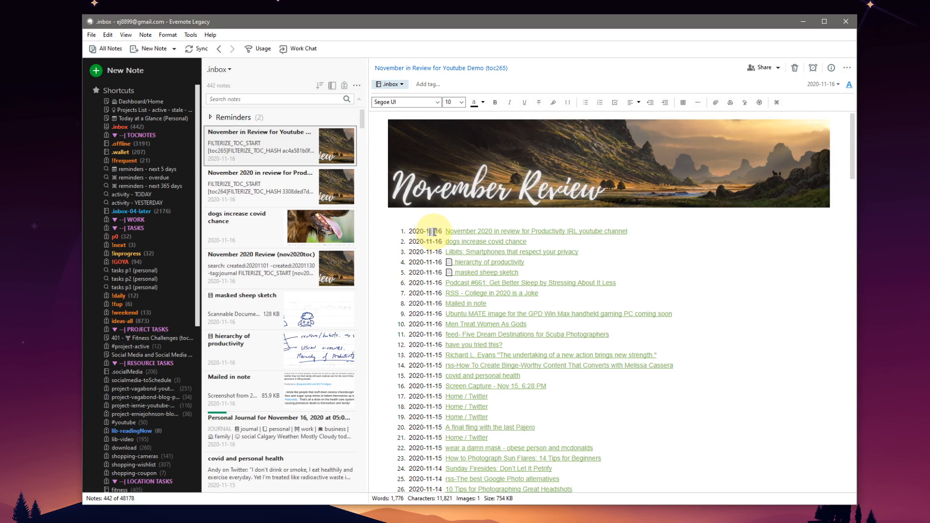
{"action": "left_click", "coordinate": [437, 232]}
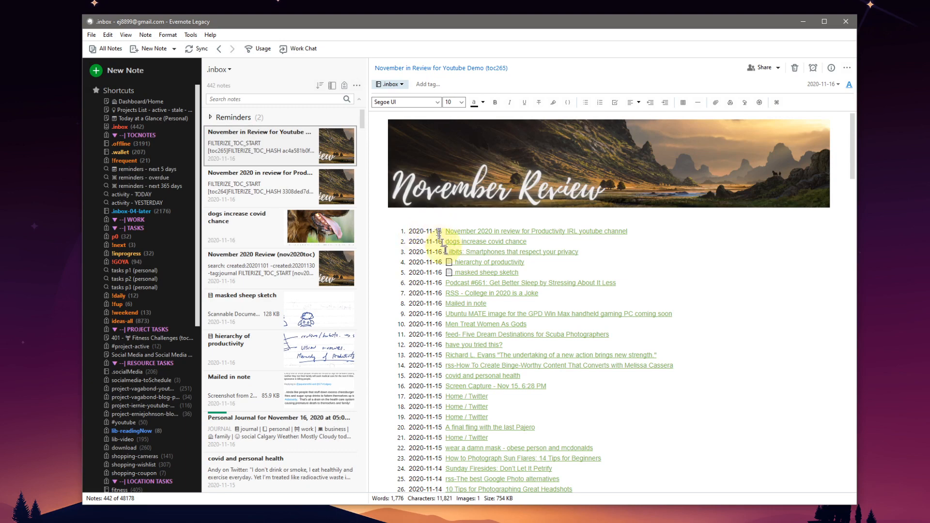
{"action": "scroll", "coordinate": [455, 325], "scroll_direction": "down", "scroll_amount": 4}
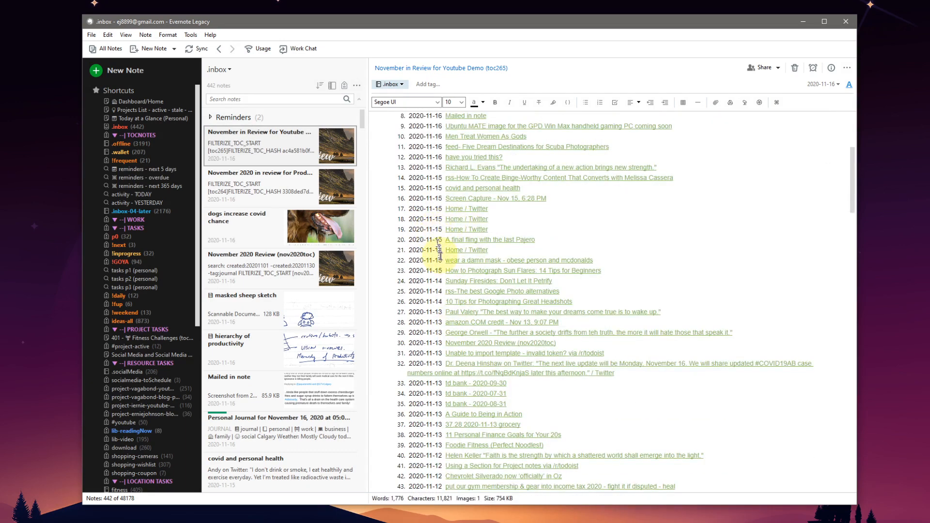
{"action": "scroll", "coordinate": [442, 322], "scroll_direction": "down", "scroll_amount": 3}
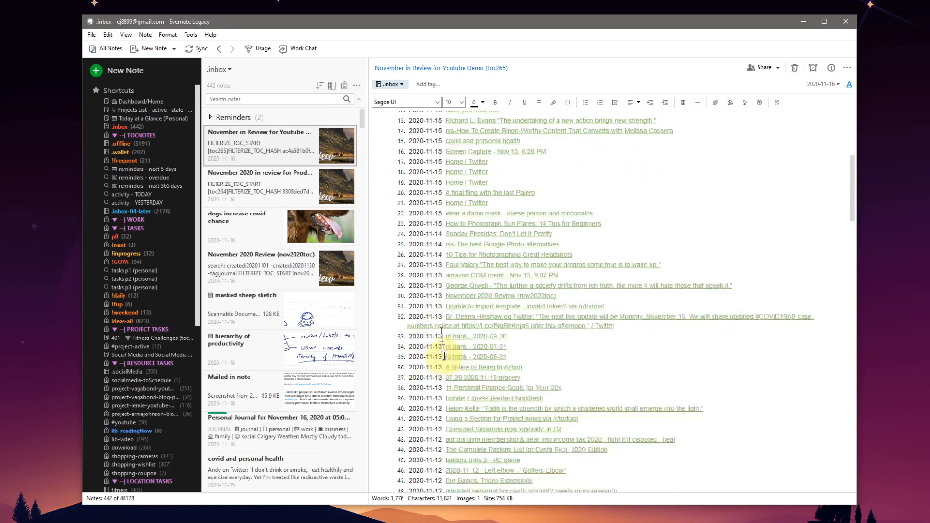
{"action": "scroll", "coordinate": [467, 341], "scroll_direction": "up", "scroll_amount": 7}
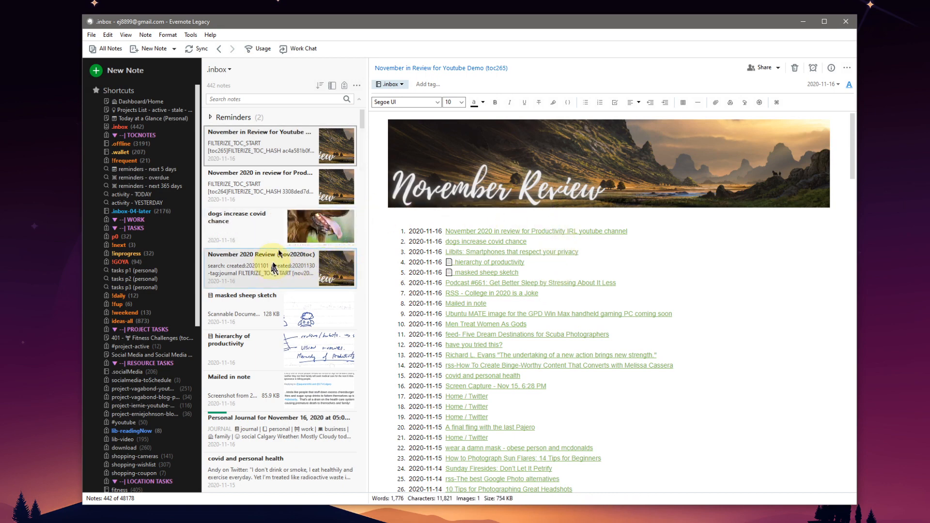
Step: Create and sync a note titled "this is a new test note created on November 16 at 4:15pm", and reopen the November in Review note
{"action": "left_click", "coordinate": [151, 49]}
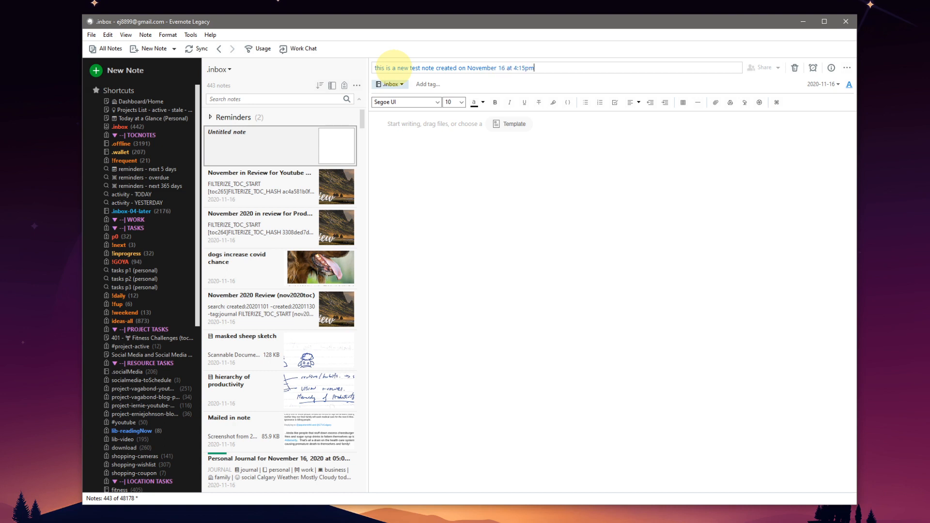
{"action": "left_click", "coordinate": [193, 48]}
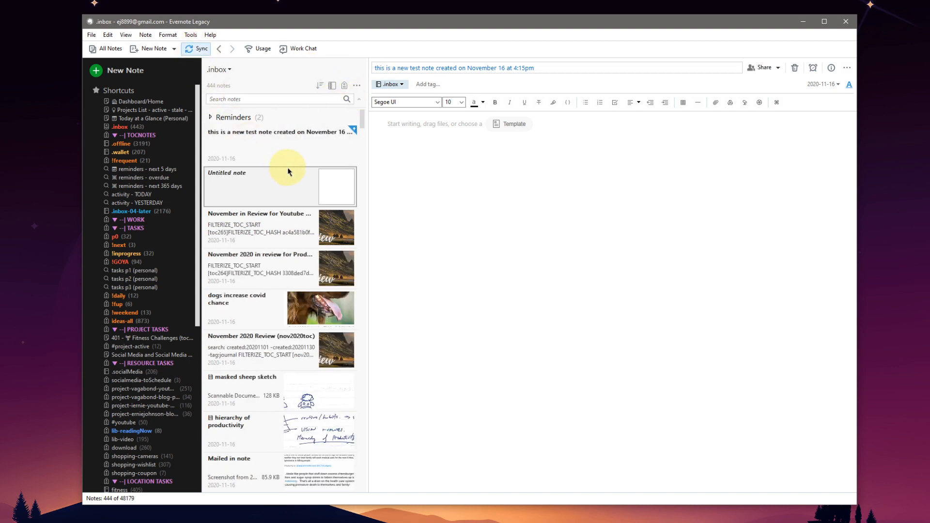
{"action": "left_click", "coordinate": [193, 48]}
{"action": "left_click", "coordinate": [284, 186]}
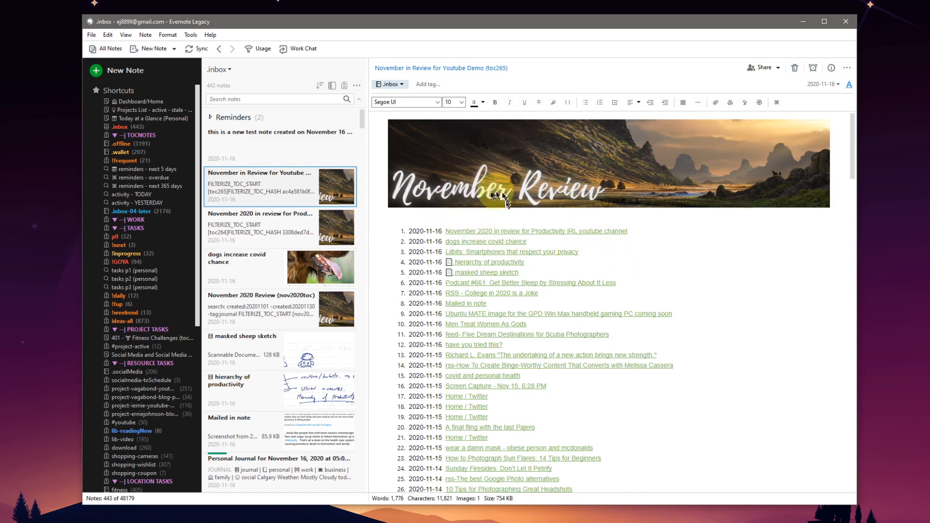
Step: Switch to Filterize's ToC Manager, open november 2020 in review toc for editing and look through its settings
{"action": "key", "text": "alt+Tab"}
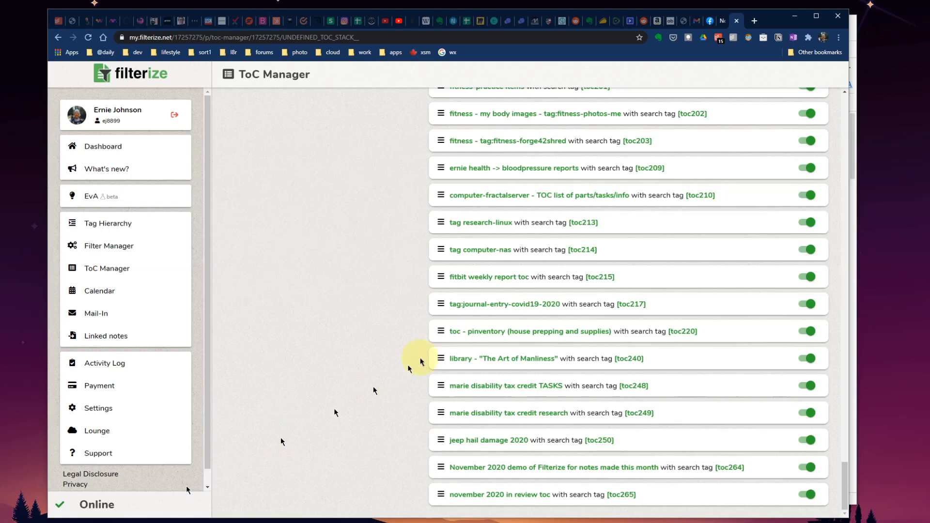
{"action": "left_click", "coordinate": [667, 496]}
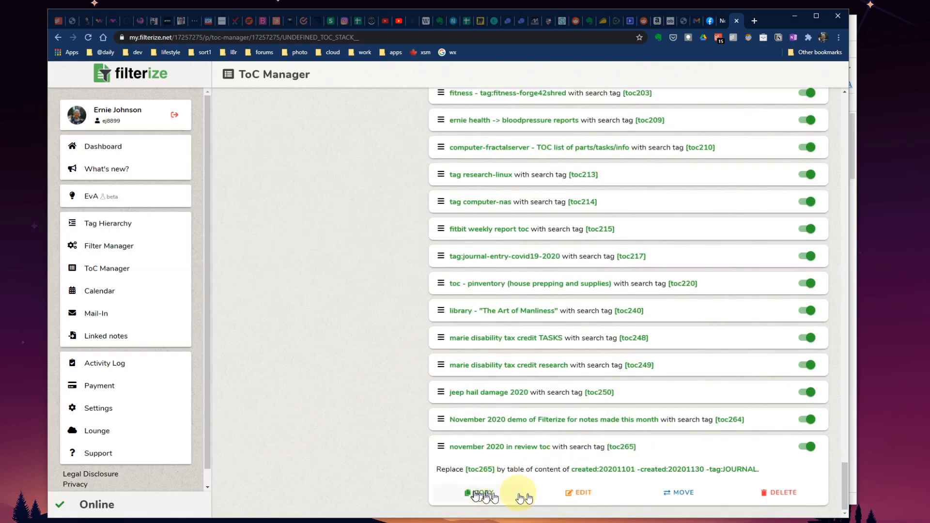
{"action": "left_click", "coordinate": [584, 492]}
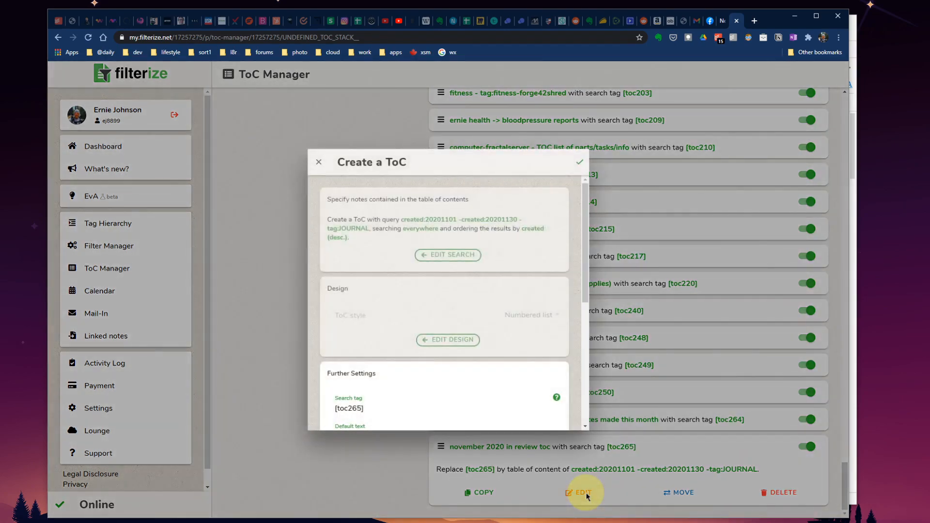
{"action": "scroll", "coordinate": [478, 277], "scroll_direction": "down", "scroll_amount": 5}
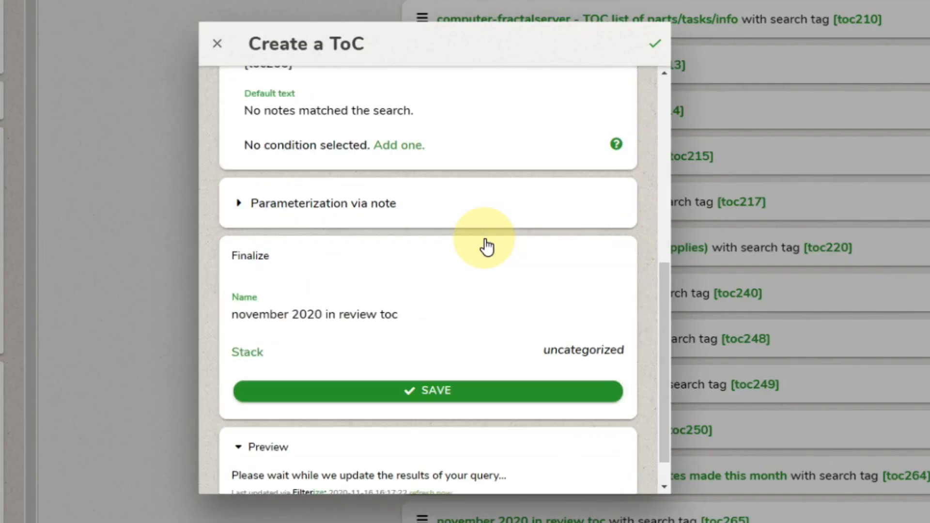
{"action": "scroll", "coordinate": [486, 246], "scroll_direction": "down", "scroll_amount": 1}
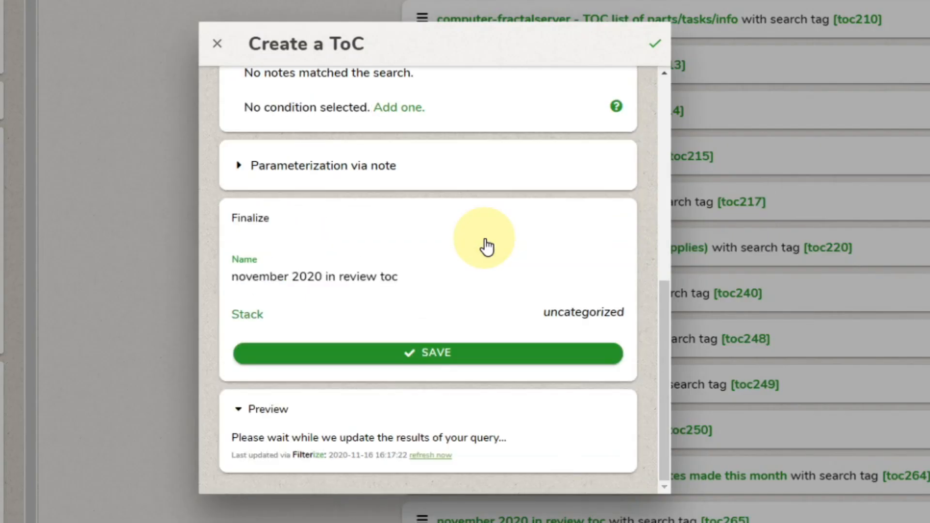
{"action": "scroll", "coordinate": [486, 246], "scroll_direction": "up", "scroll_amount": 6}
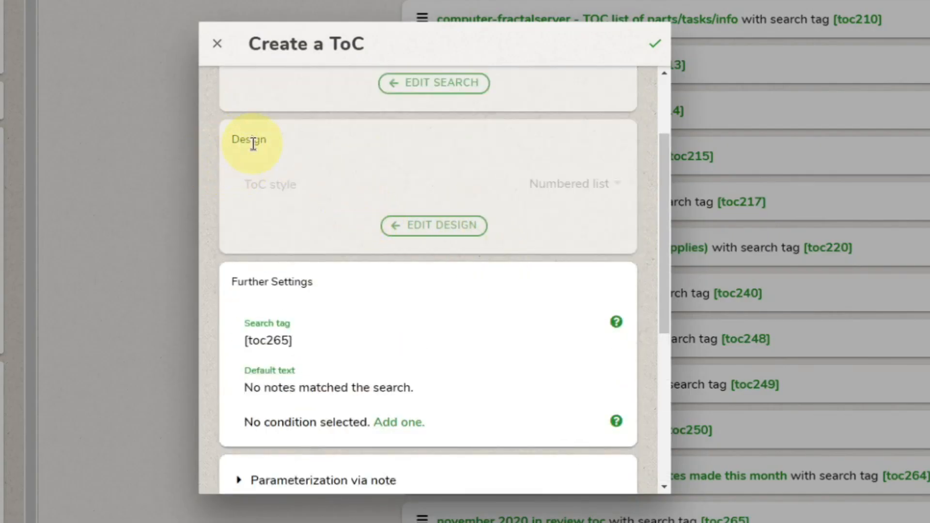
Step: Try the ToC design with its footer hidden and shown again, and close the editor without saving
{"action": "left_click", "coordinate": [431, 227]}
{"action": "scroll", "coordinate": [451, 238], "scroll_direction": "down", "scroll_amount": 3}
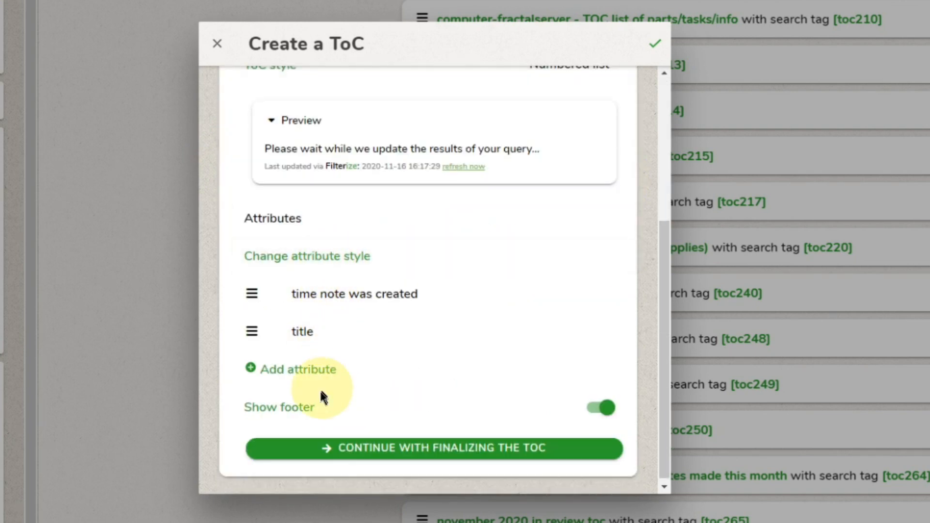
{"action": "mouse_move", "coordinate": [269, 410]}
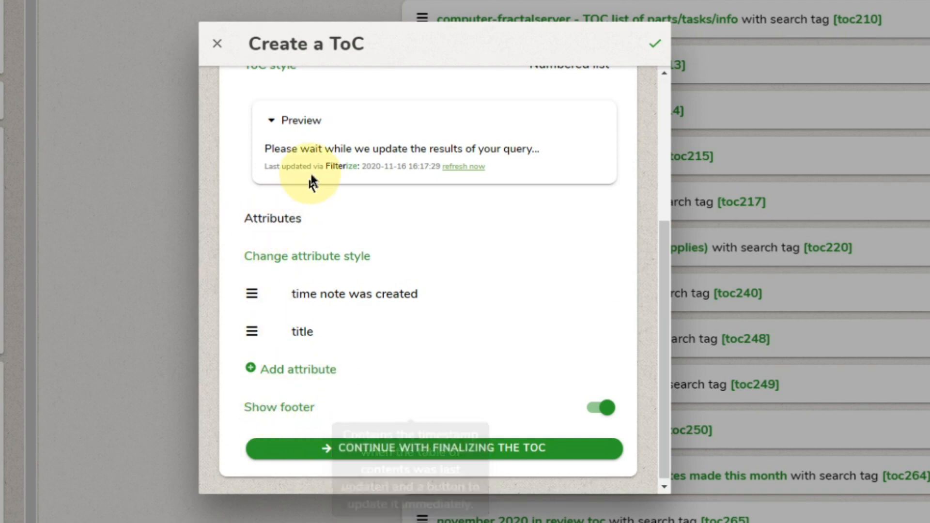
{"action": "left_click", "coordinate": [601, 409]}
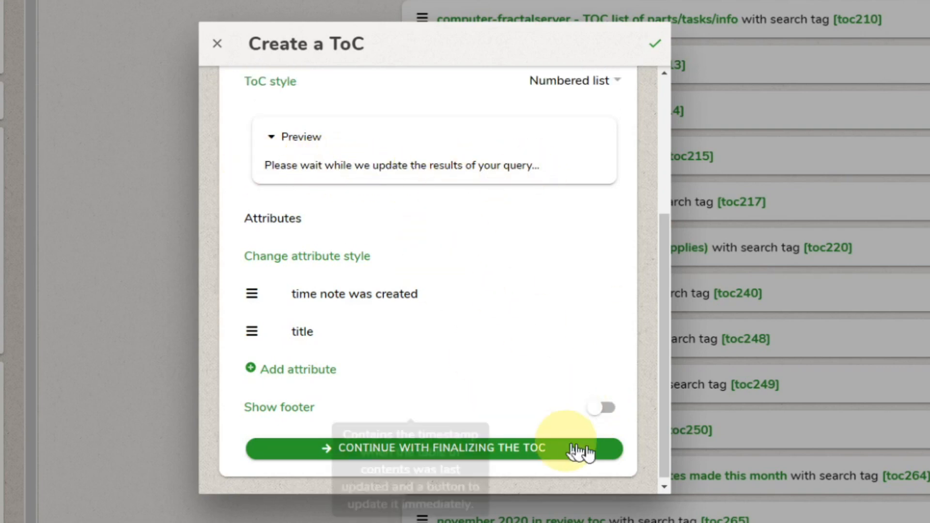
{"action": "left_click", "coordinate": [605, 409]}
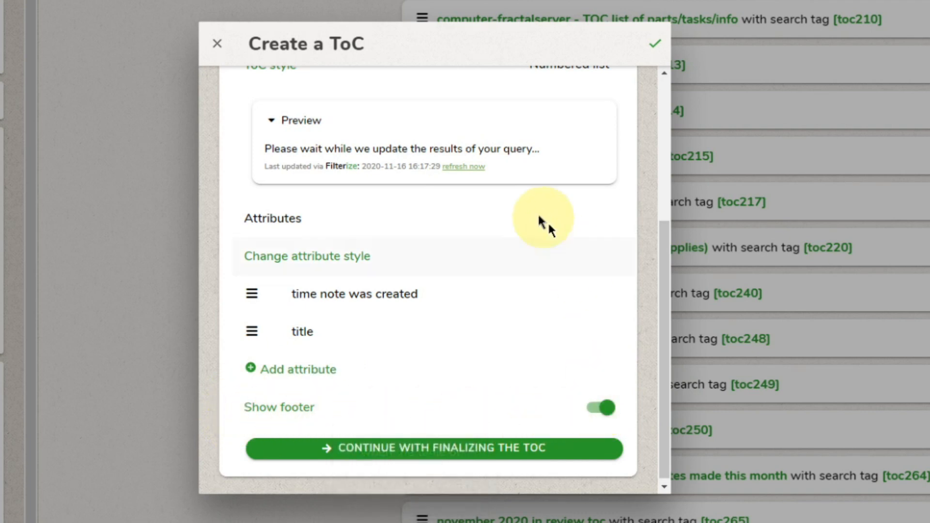
{"action": "left_click", "coordinate": [604, 409]}
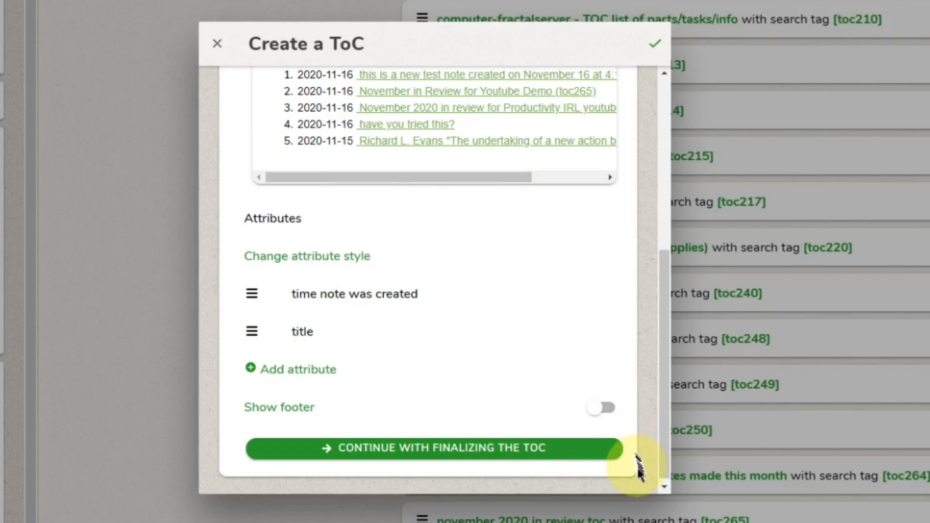
{"action": "left_click", "coordinate": [602, 409]}
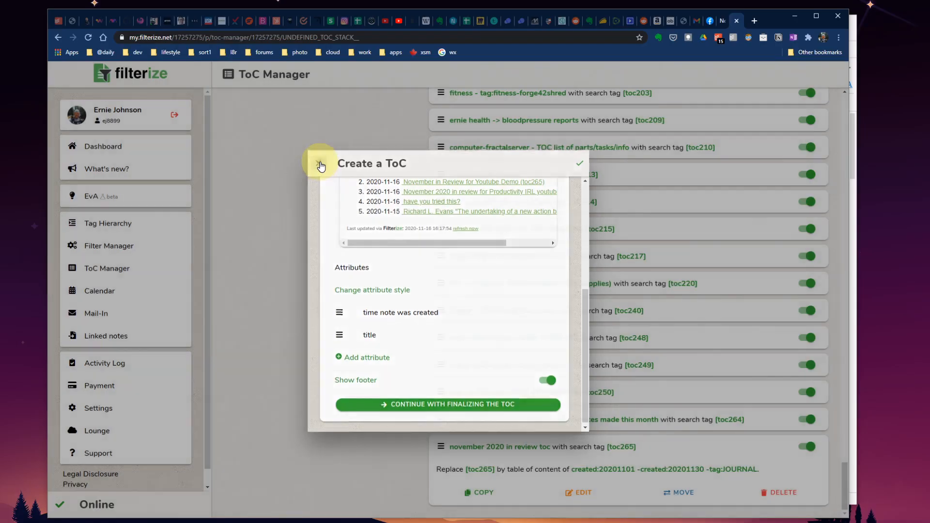
{"action": "left_click", "coordinate": [320, 165]}
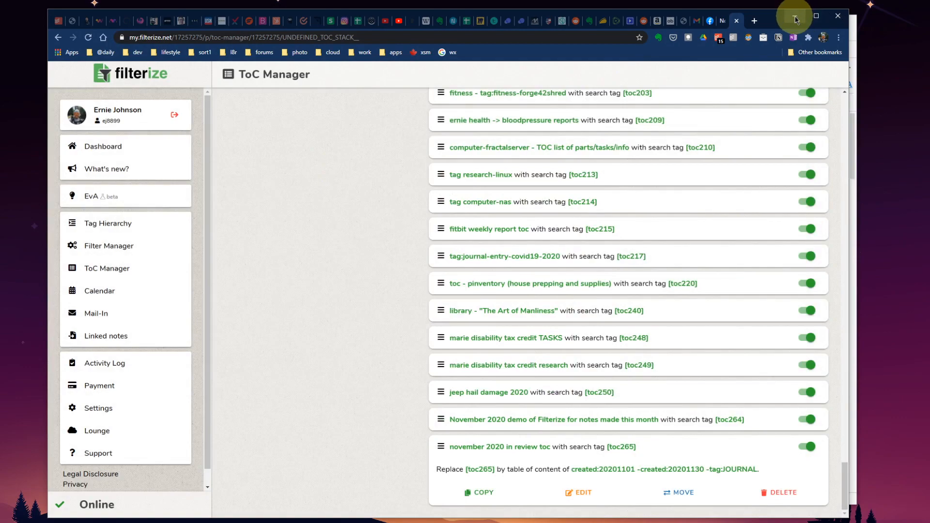
Step: Return to Evernote, request an immediate table of contents update from the footer of the November in Review note and put the browser away
{"action": "left_click", "coordinate": [796, 19]}
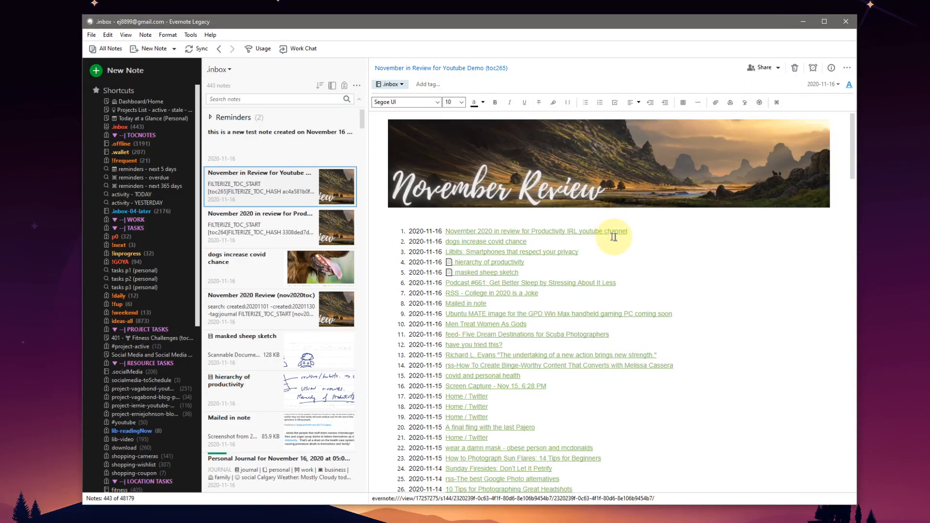
{"action": "scroll", "coordinate": [592, 281], "scroll_direction": "down", "scroll_amount": 15}
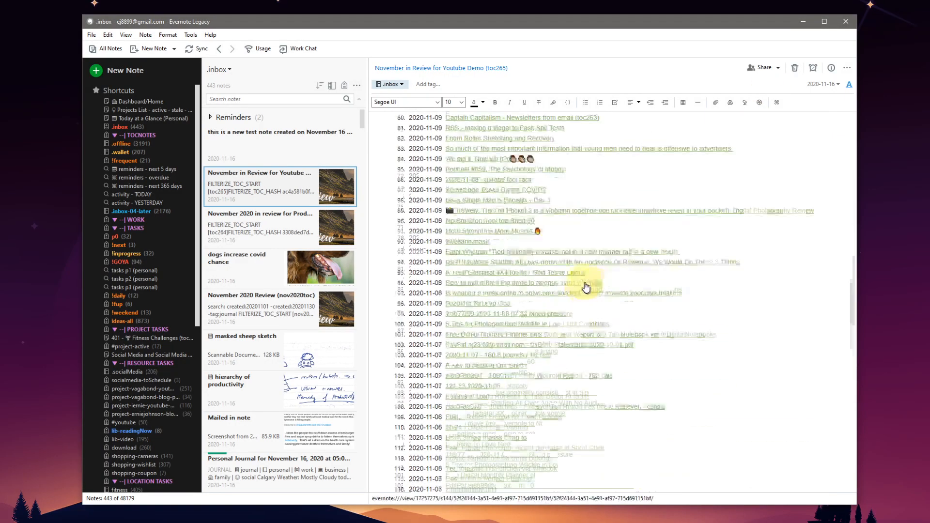
{"action": "scroll", "coordinate": [586, 288], "scroll_direction": "down", "scroll_amount": 12}
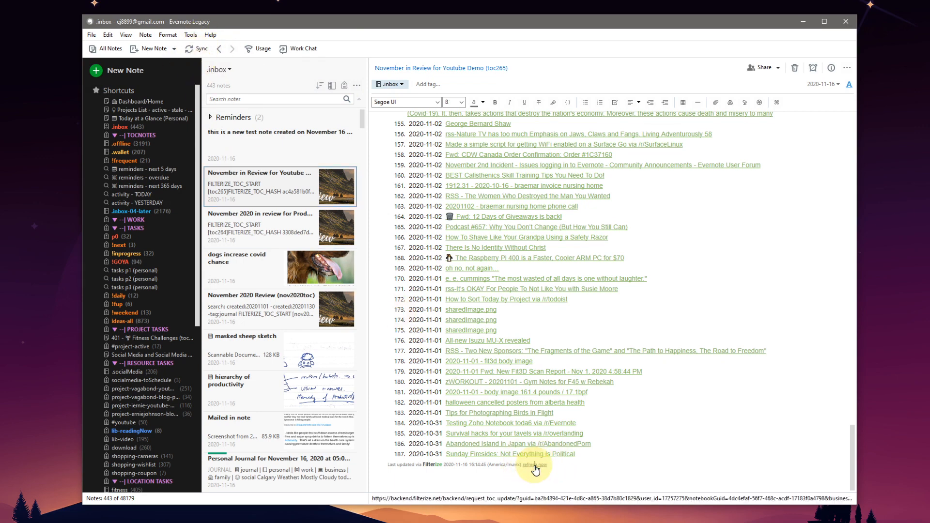
{"action": "left_click", "coordinate": [534, 465]}
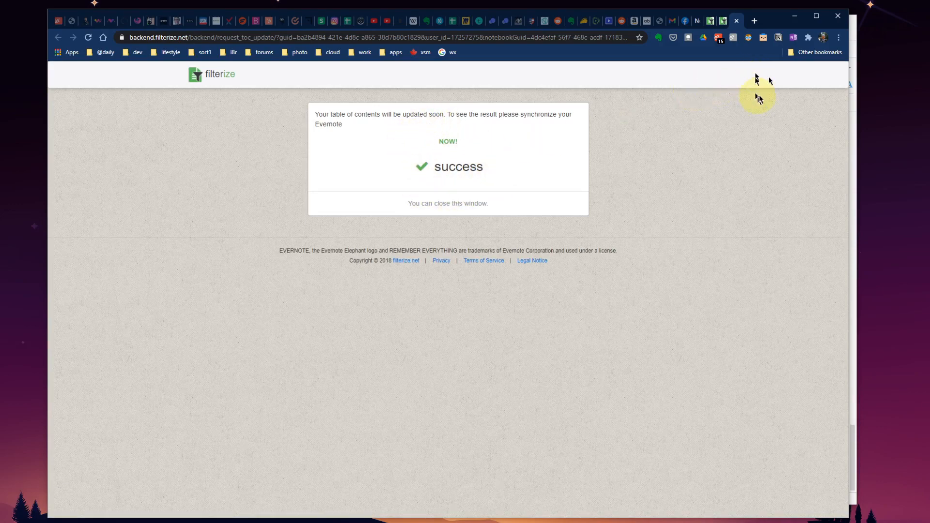
{"action": "left_click", "coordinate": [793, 18]}
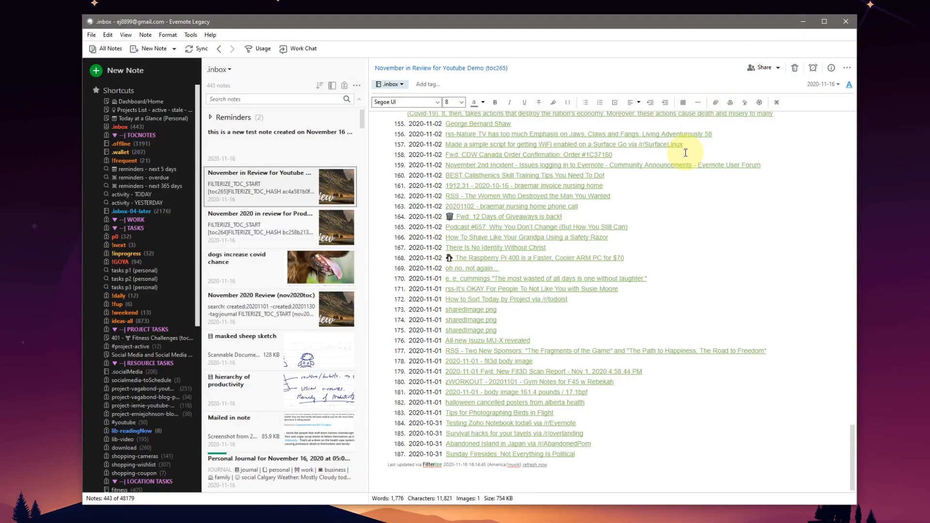
Step: Sync Evernote to load the updated table of contents and compare its first entry with the new test note
{"action": "scroll", "coordinate": [501, 284], "scroll_direction": "up", "scroll_amount": 20}
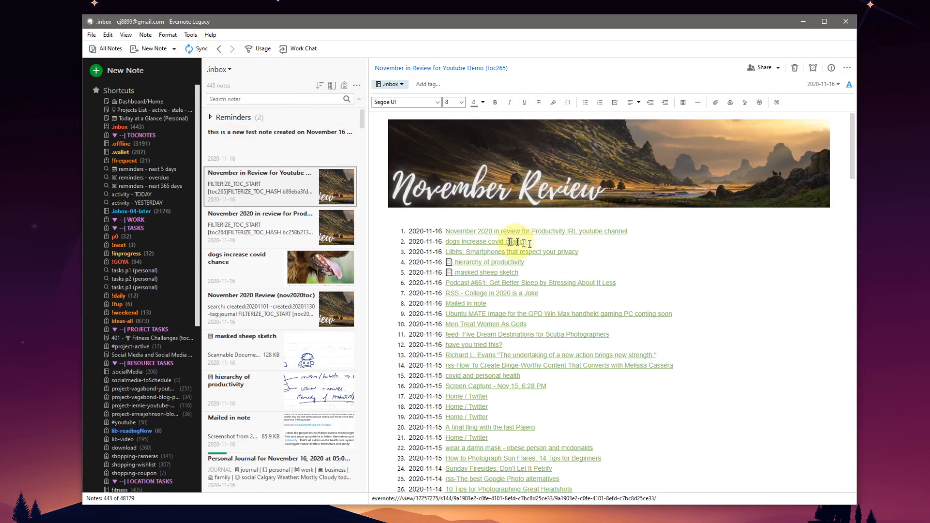
{"action": "left_click_drag", "start_coordinate": [408, 233], "coordinate": [503, 234]}
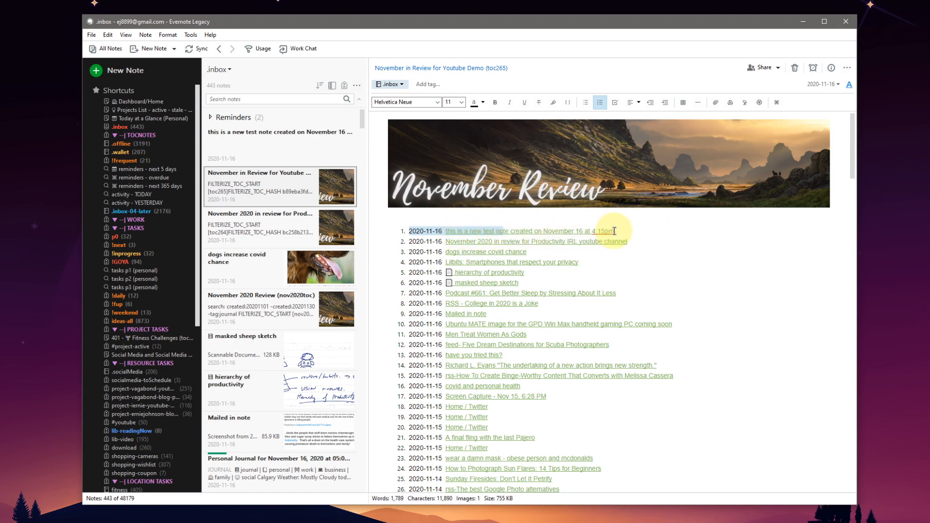
{"action": "left_click", "coordinate": [333, 146]}
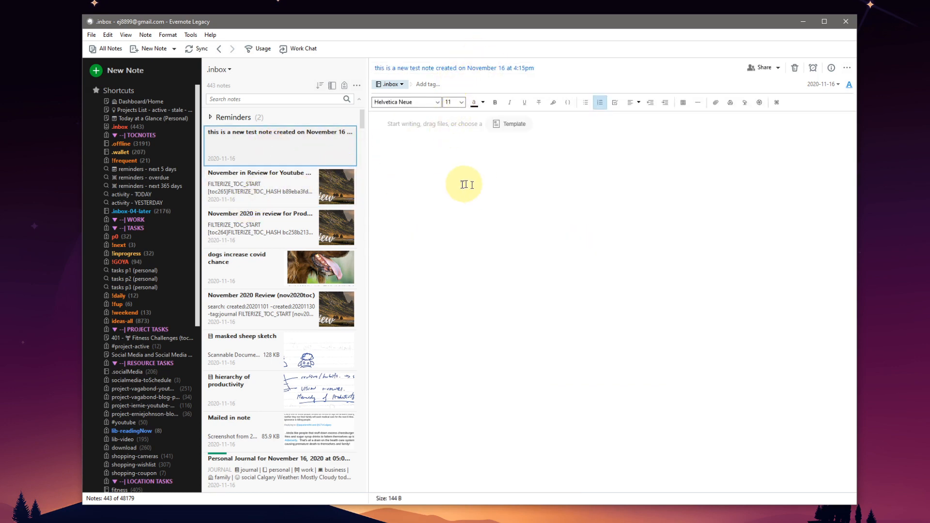
Step: Reopen the November in Review note and look through its refreshed list of dated note links
{"action": "left_click", "coordinate": [297, 186]}
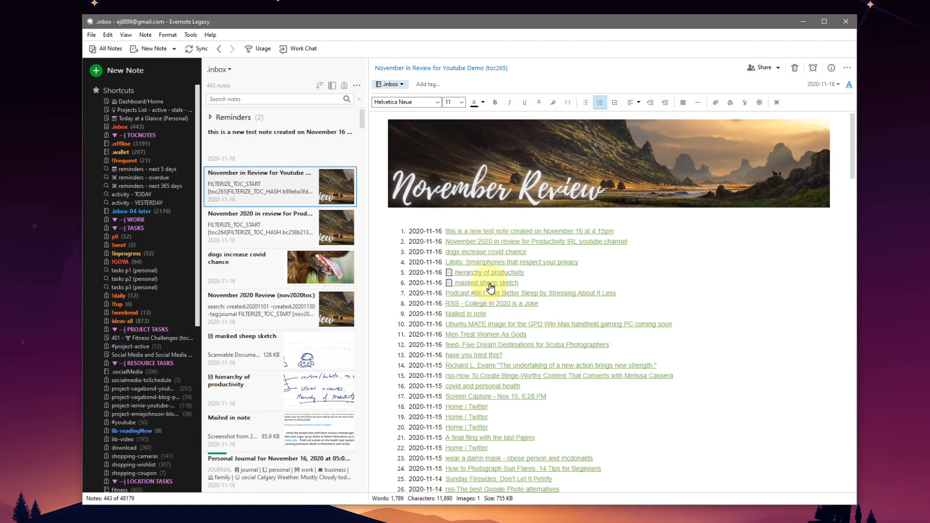
{"action": "scroll", "coordinate": [485, 288], "scroll_direction": "down", "scroll_amount": 20}
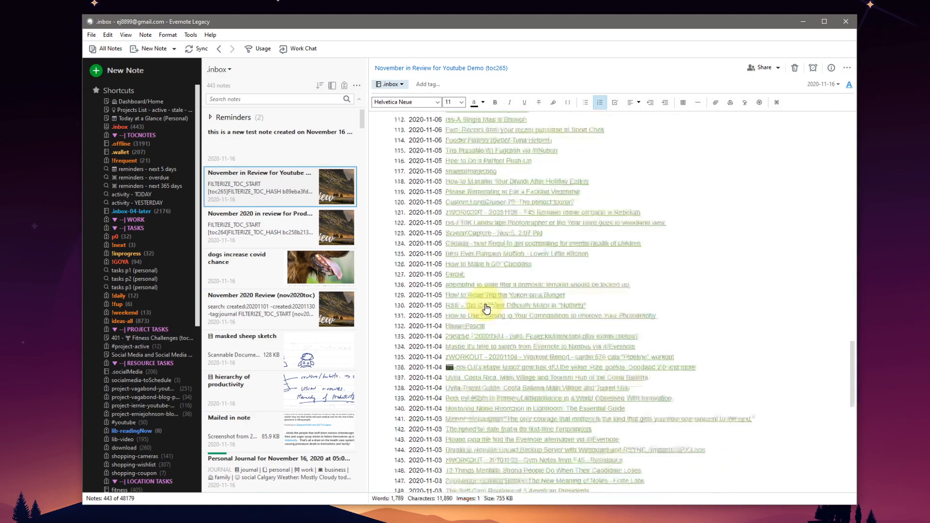
{"action": "scroll", "coordinate": [490, 310], "scroll_direction": "up", "scroll_amount": 10}
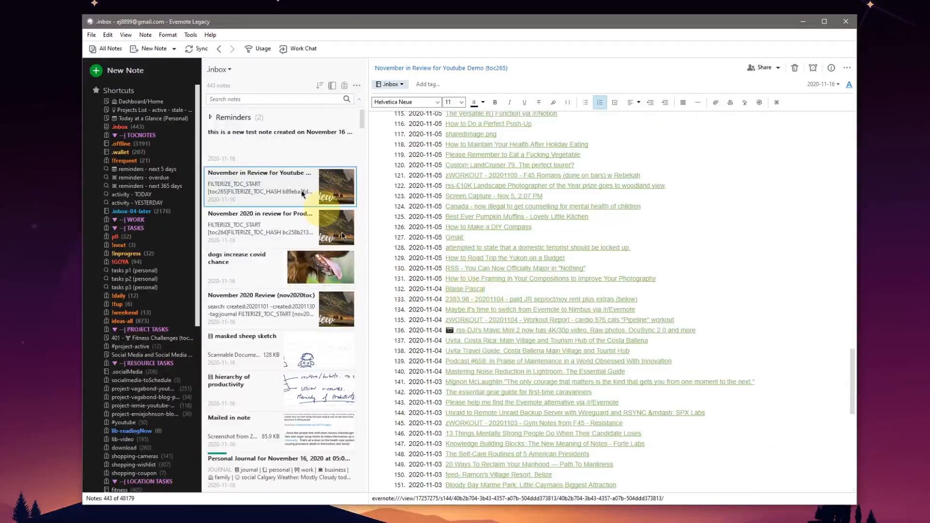
{"action": "scroll", "coordinate": [525, 270], "scroll_direction": "up", "scroll_amount": 10}
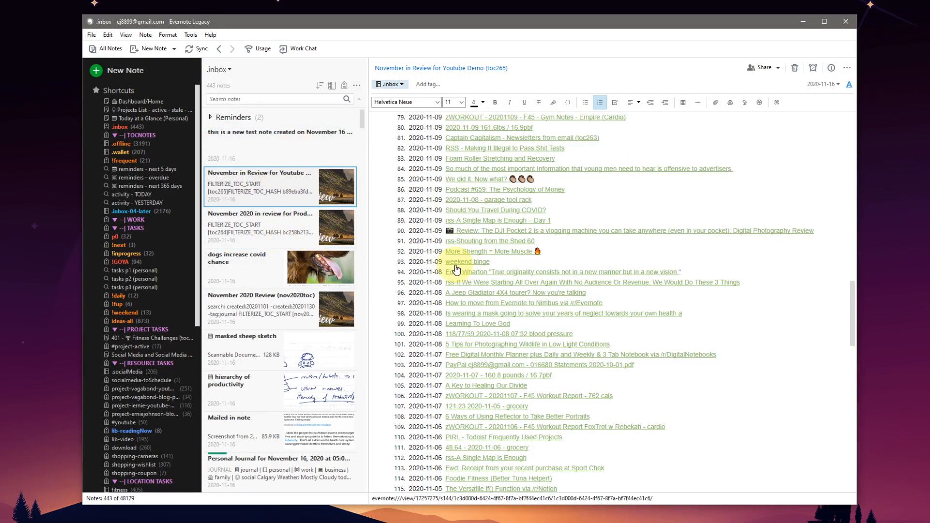
{"action": "scroll", "coordinate": [585, 257], "scroll_direction": "up", "scroll_amount": 20}
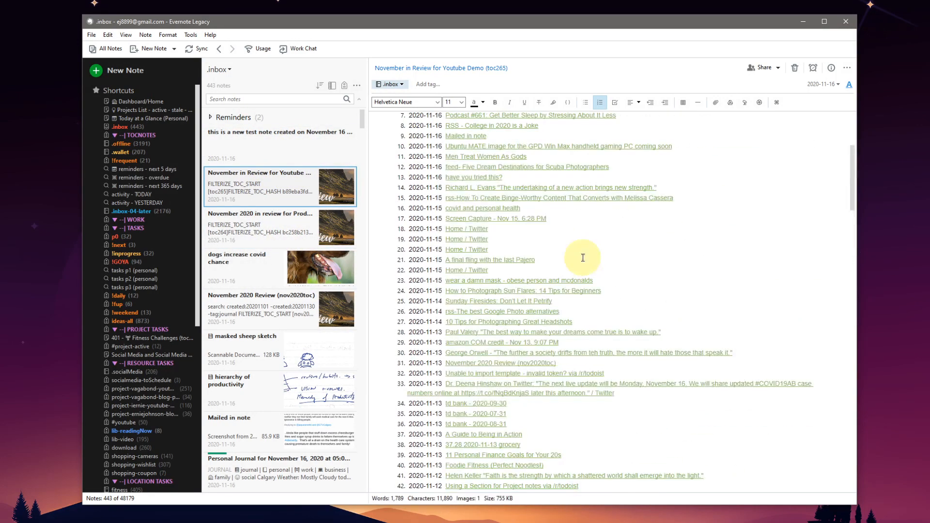
{"action": "scroll", "coordinate": [492, 268], "scroll_direction": "down", "scroll_amount": 3}
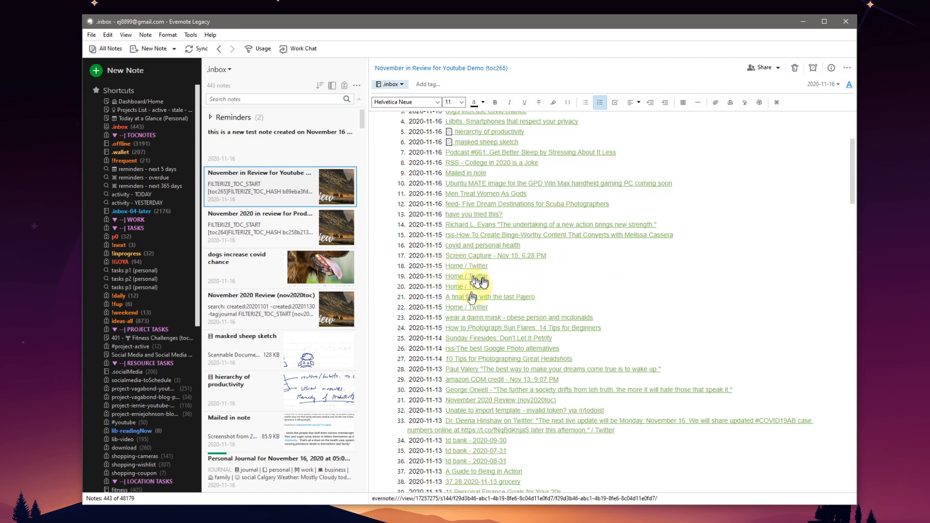
Step: Find the "Today is your Last Chance" entry in the table of contents, open its note and delete that note
{"action": "scroll", "coordinate": [553, 322], "scroll_direction": "down", "scroll_amount": 3}
{"action": "scroll", "coordinate": [650, 310], "scroll_direction": "down", "scroll_amount": 12}
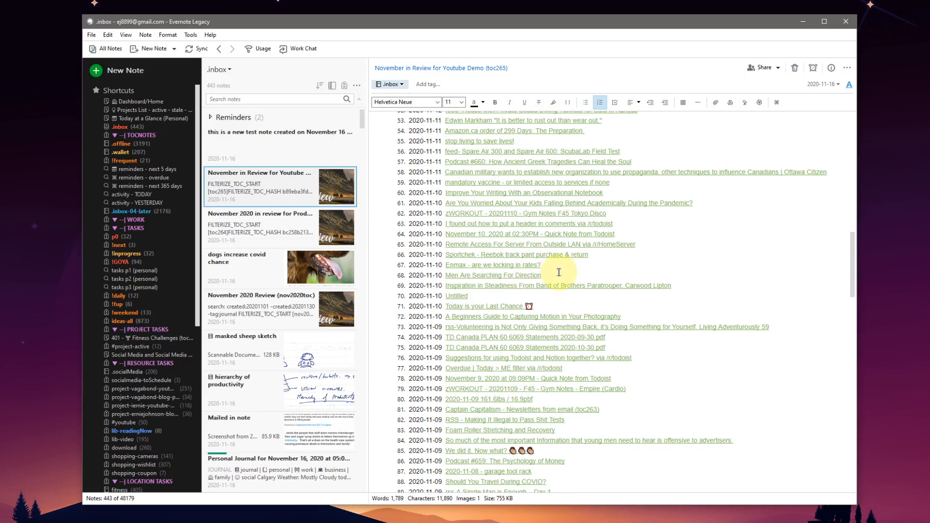
{"action": "left_click", "coordinate": [473, 307]}
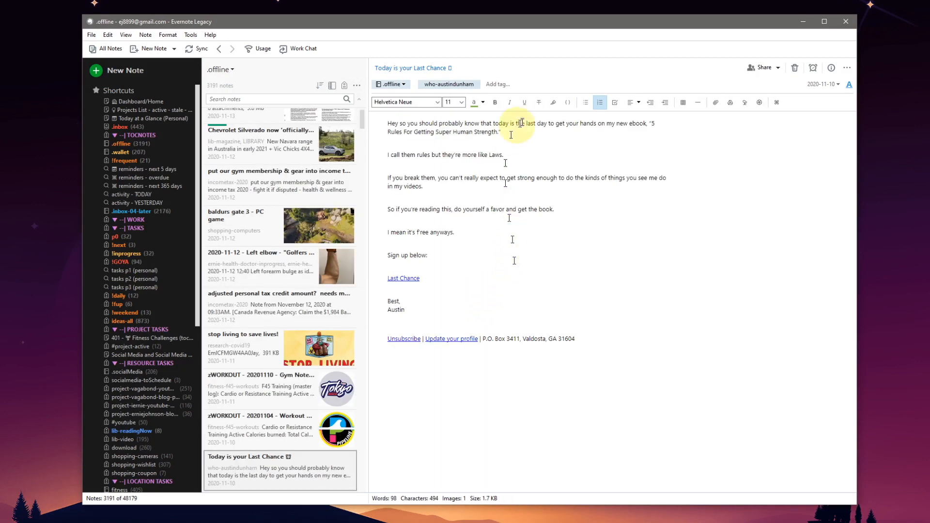
{"action": "left_click", "coordinate": [796, 73]}
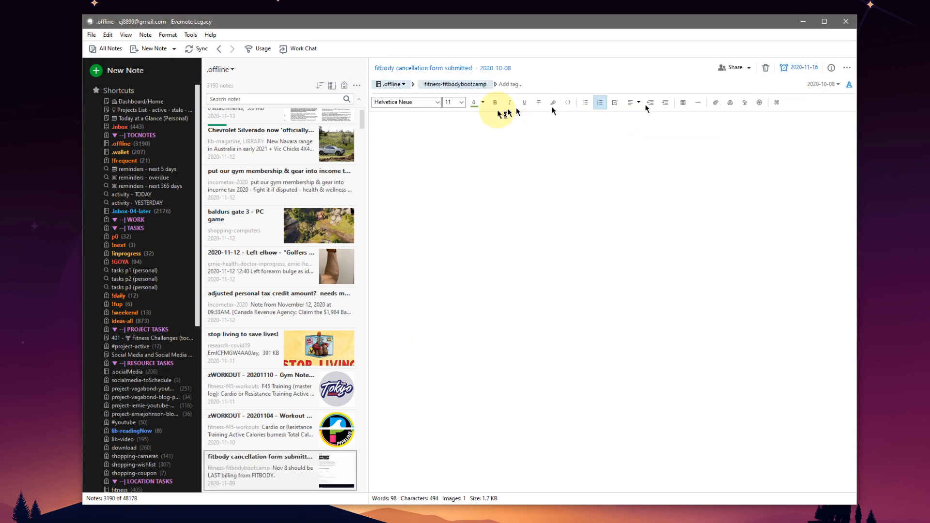
Step: Return to the .inbox notebook and reopen the November in Review note at the start of its table of contents
{"action": "left_click", "coordinate": [220, 51]}
{"action": "left_click", "coordinate": [121, 127]}
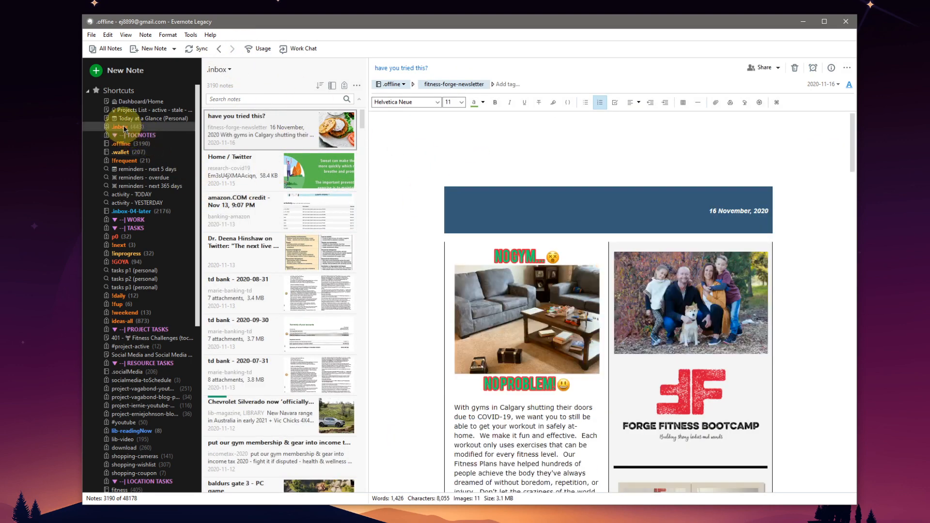
{"action": "left_click", "coordinate": [301, 192]}
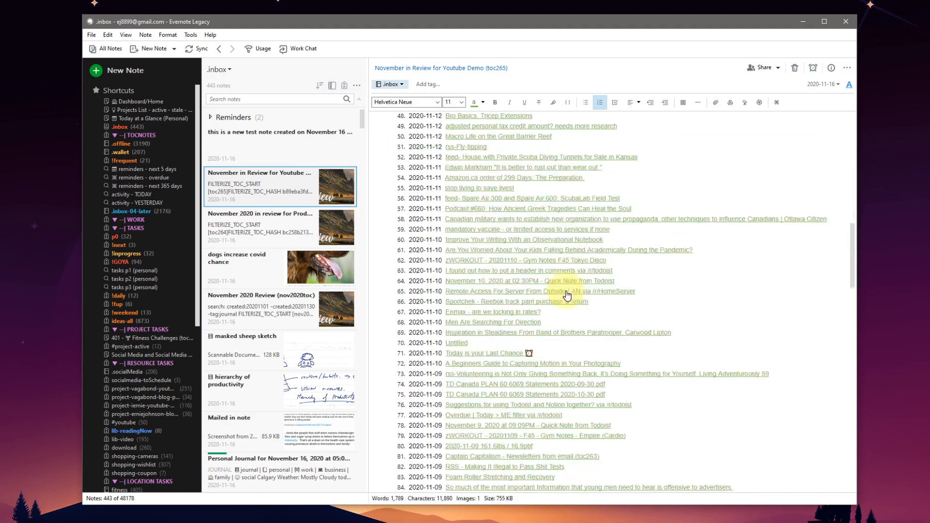
{"action": "scroll", "coordinate": [564, 289], "scroll_direction": "up", "scroll_amount": 4}
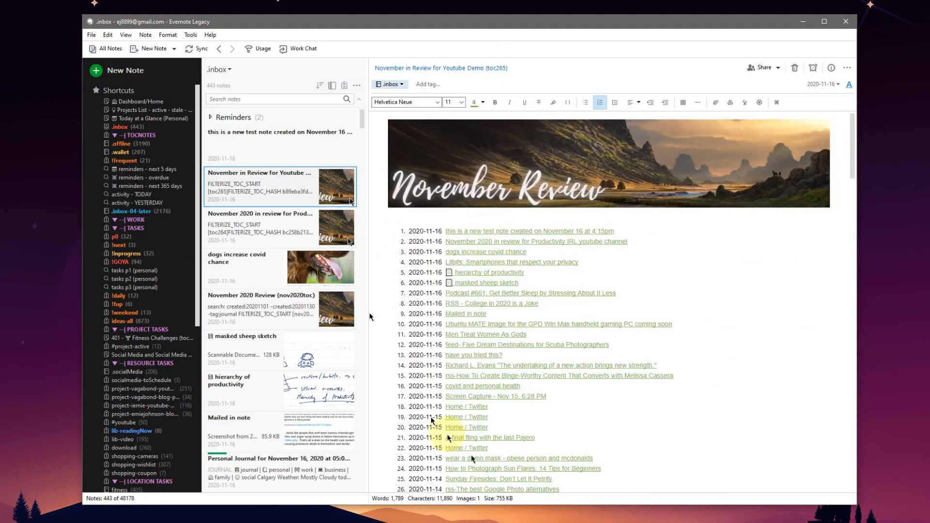
Step: Check the link options of the "covid and personal health" entry, dismiss them and look through the older dated entries
{"action": "right_click", "coordinate": [490, 387]}
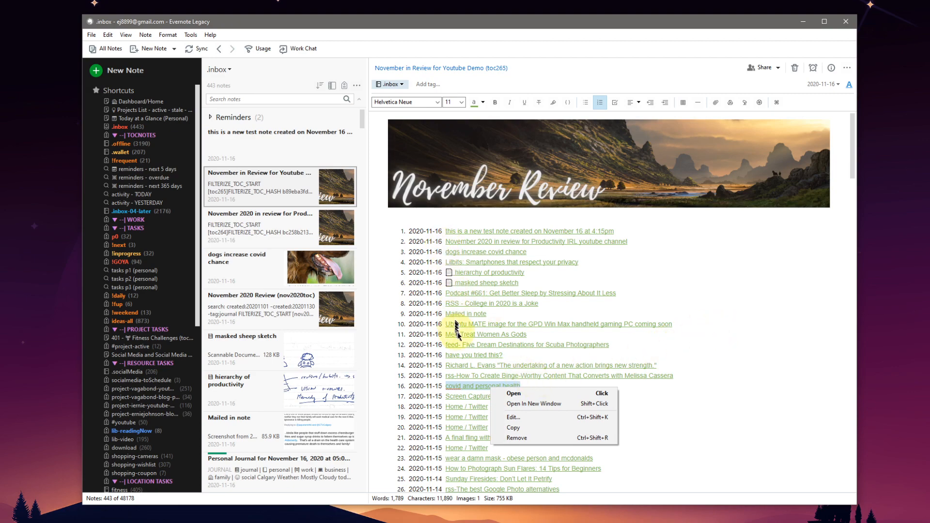
{"action": "left_click", "coordinate": [785, 349]}
{"action": "scroll", "coordinate": [552, 339], "scroll_direction": "down", "scroll_amount": 10}
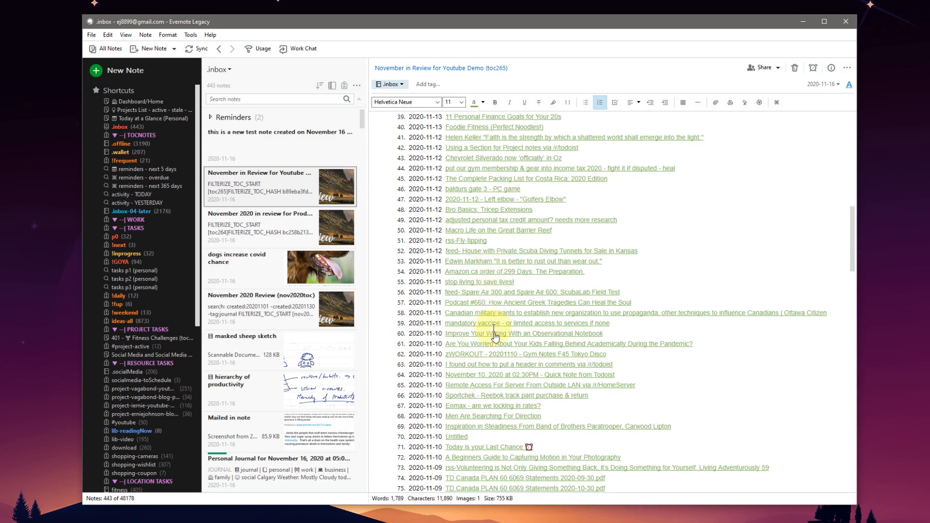
{"action": "scroll", "coordinate": [489, 354], "scroll_direction": "down", "scroll_amount": 8}
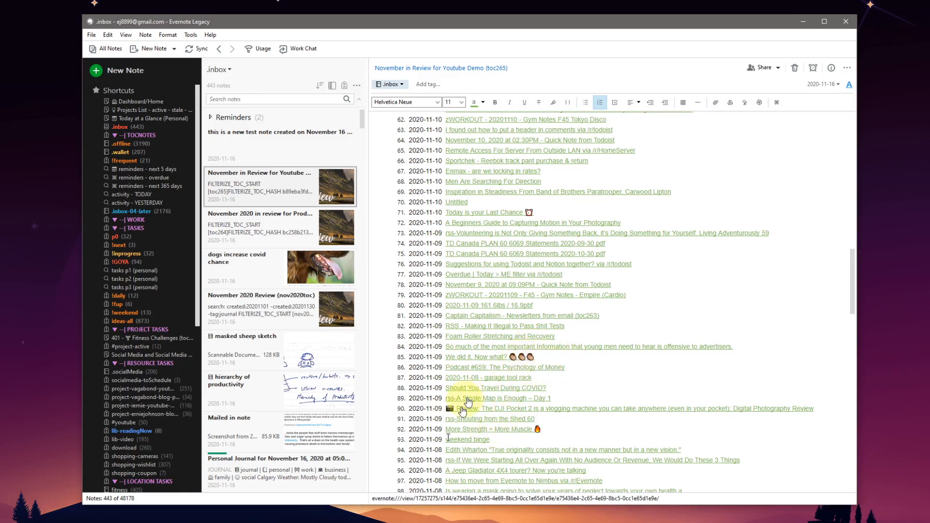
Step: Switch to the browser, close the Filterize update confirmation page and go to the start of the ToC Manager list
{"action": "key", "text": "alt+Tab"}
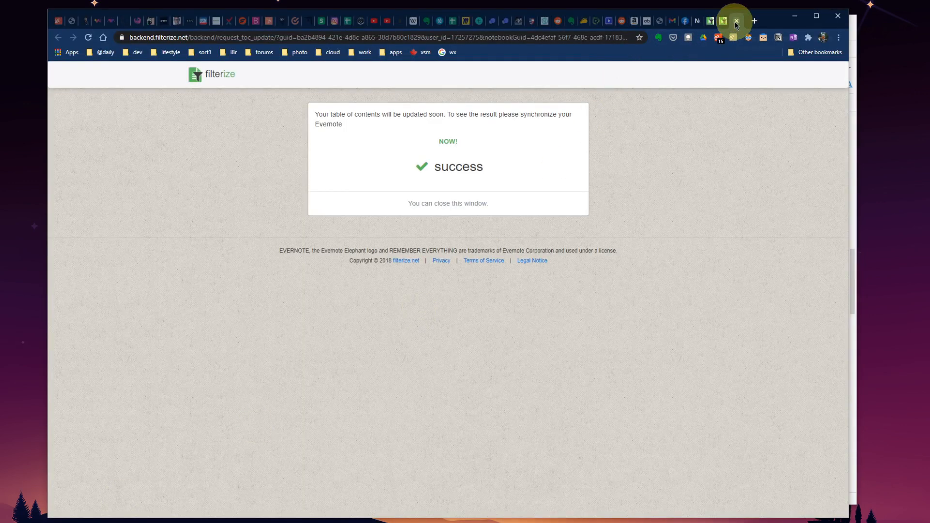
{"action": "left_click", "coordinate": [736, 21]}
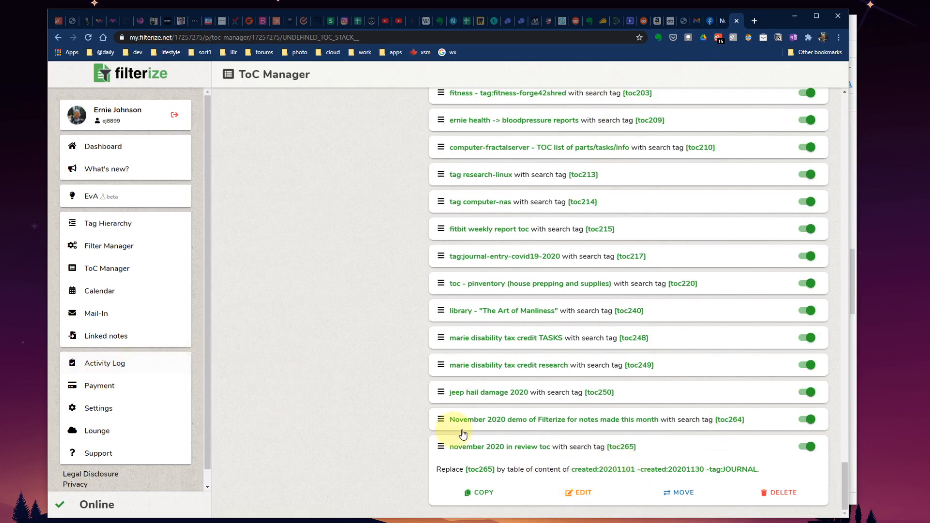
{"action": "scroll", "coordinate": [594, 419], "scroll_direction": "up", "scroll_amount": 20}
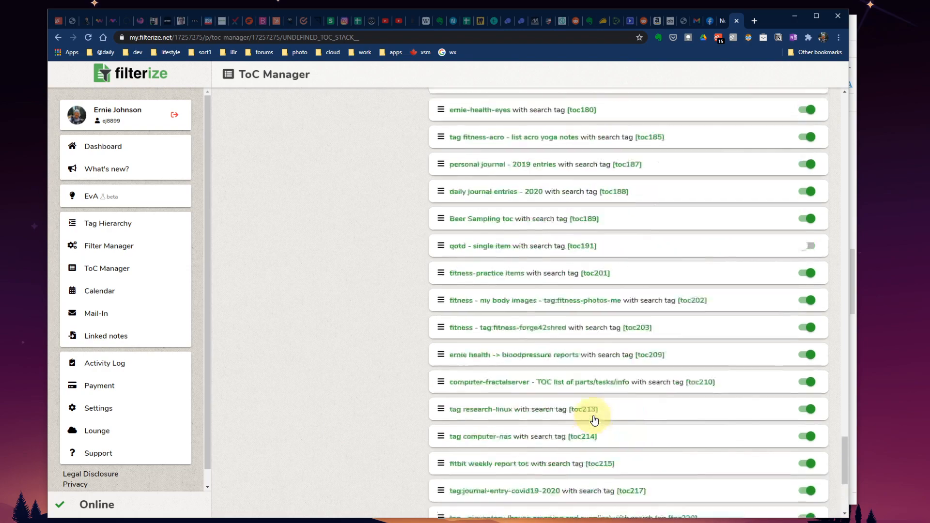
{"action": "scroll", "coordinate": [591, 417], "scroll_direction": "up", "scroll_amount": 20}
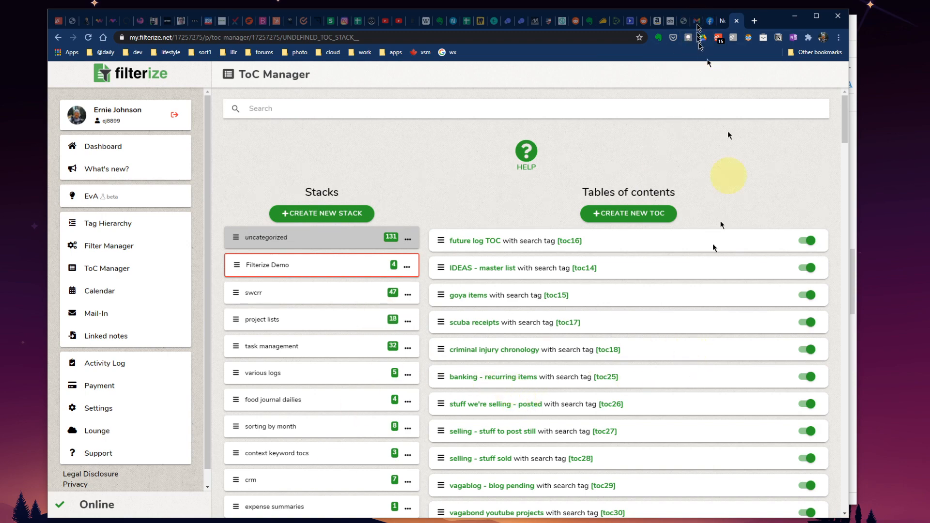
Step: Look at the November Review banner and first entries in Evernote, and return to Filterize to examine the ToC Manager's stacks and tables
{"action": "left_click", "coordinate": [853, 368]}
{"action": "scroll", "coordinate": [594, 272], "scroll_direction": "up", "scroll_amount": 15}
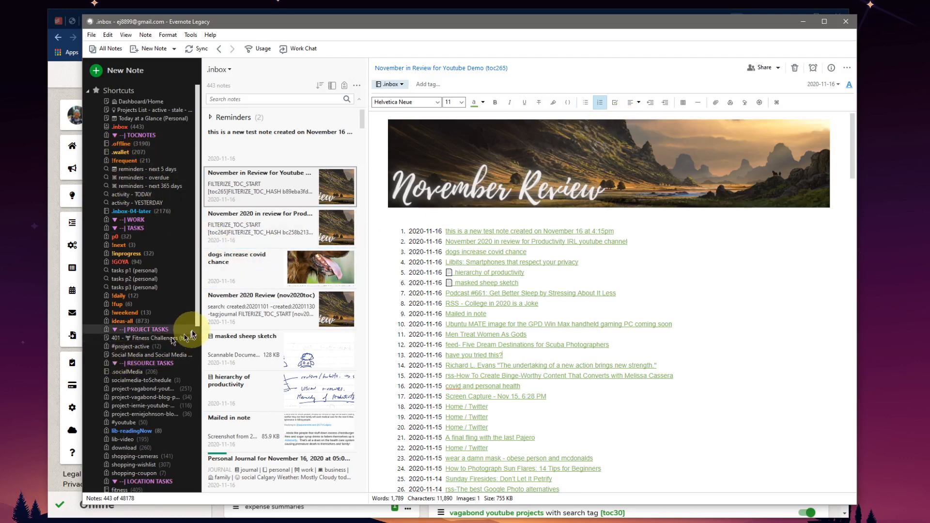
{"action": "left_click", "coordinate": [52, 104]}
{"action": "scroll", "coordinate": [324, 420], "scroll_direction": "down", "scroll_amount": 1}
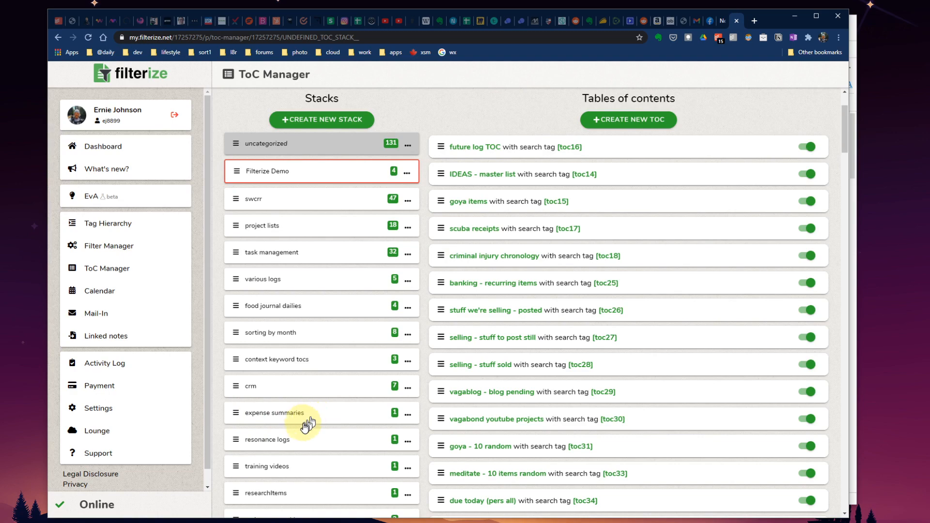
{"action": "scroll", "coordinate": [301, 411], "scroll_direction": "down", "scroll_amount": 1}
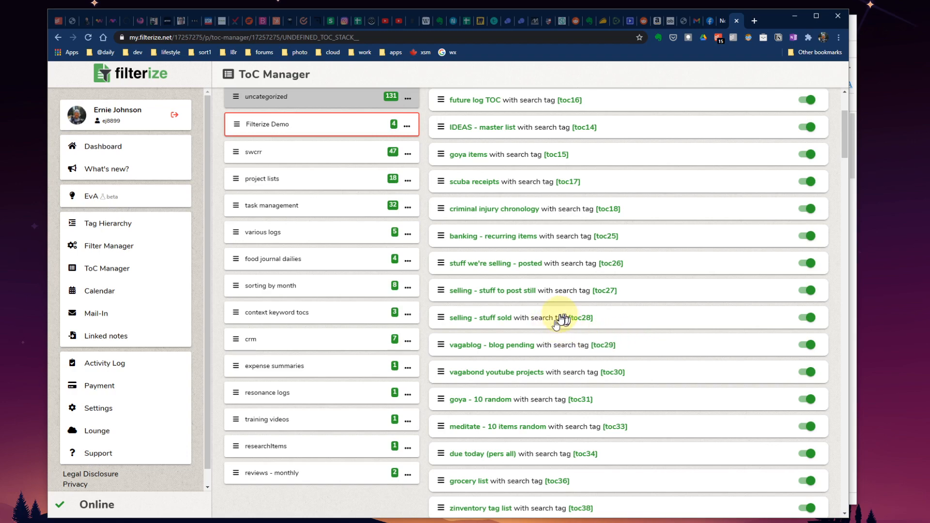
Step: Switch to Evernote, open the new test note from the first table of contents entry and go back to the review note
{"action": "left_click", "coordinate": [855, 160]}
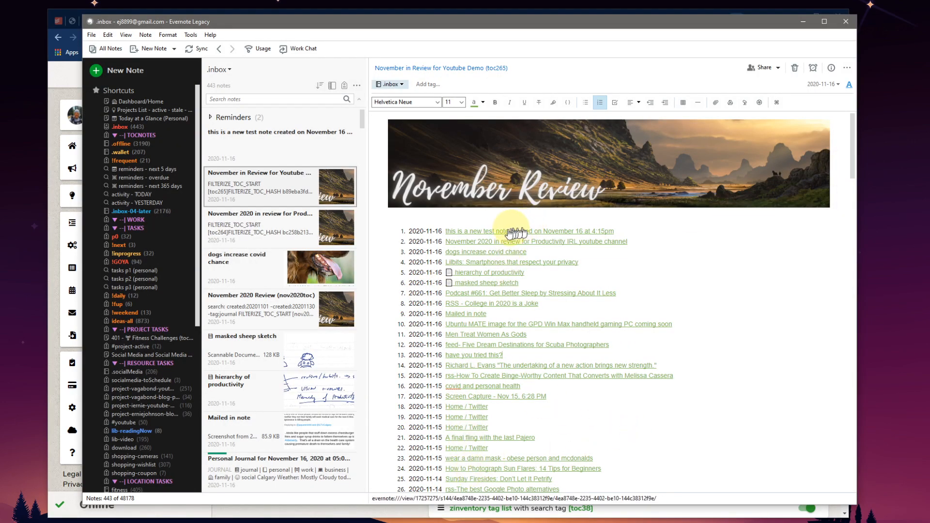
{"action": "left_click", "coordinate": [479, 231]}
{"action": "left_click", "coordinate": [472, 205]}
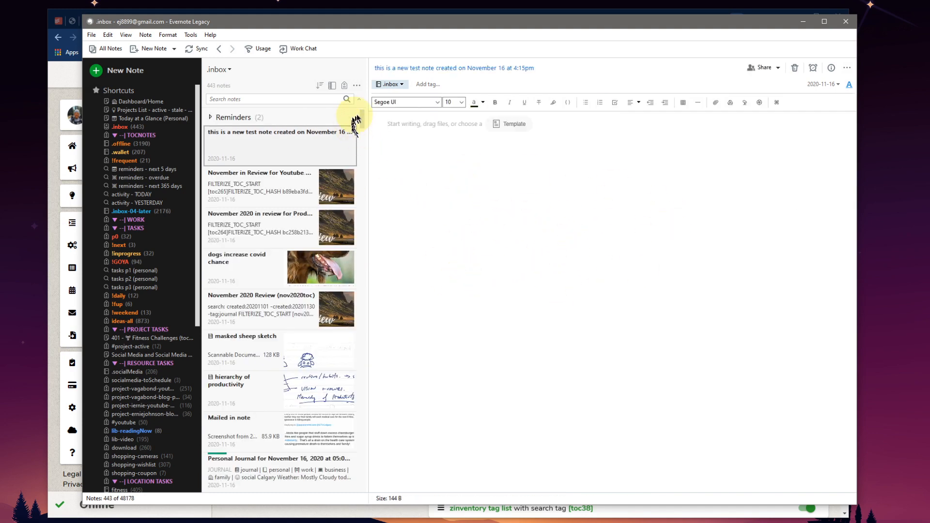
{"action": "left_click", "coordinate": [220, 55]}
{"action": "left_click", "coordinate": [219, 50]}
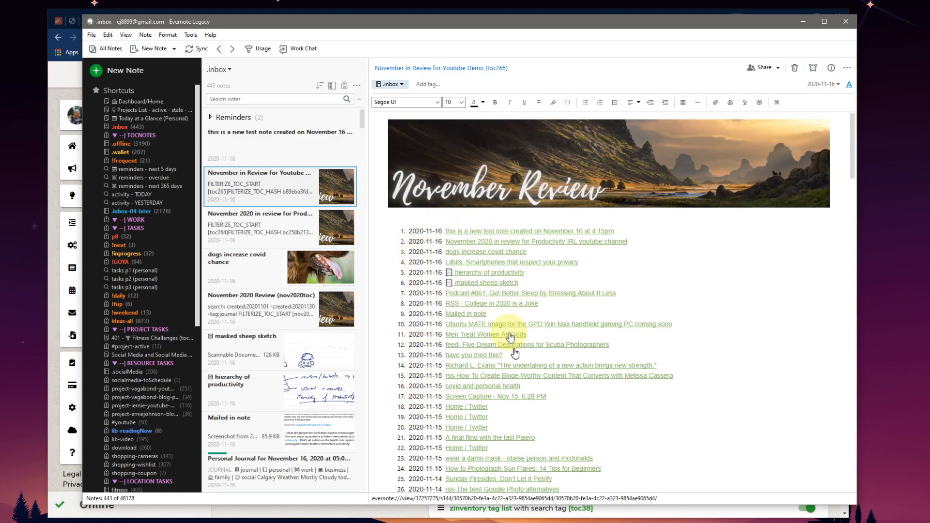
Step: Look through the review note's dated links down to the early November entries and return to the banner
{"action": "scroll", "coordinate": [540, 383], "scroll_direction": "down", "scroll_amount": 10}
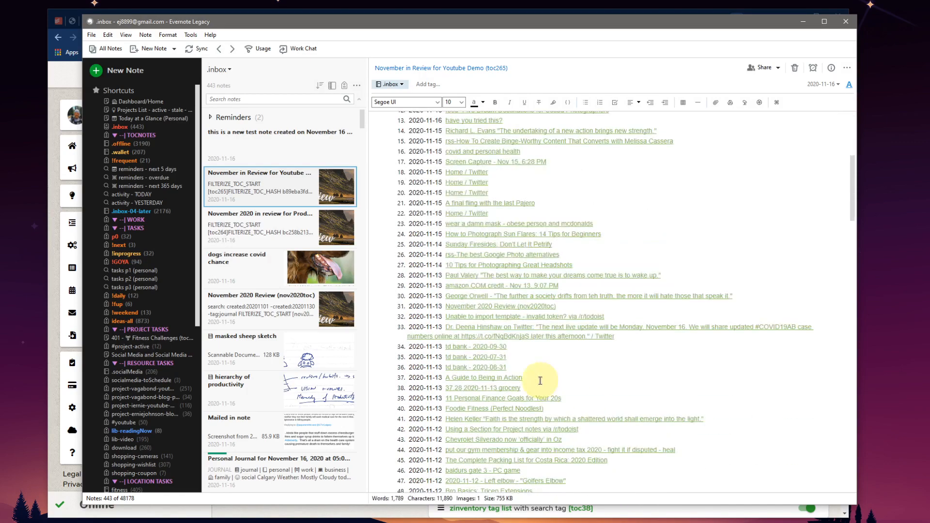
{"action": "scroll", "coordinate": [540, 388], "scroll_direction": "down", "scroll_amount": 10}
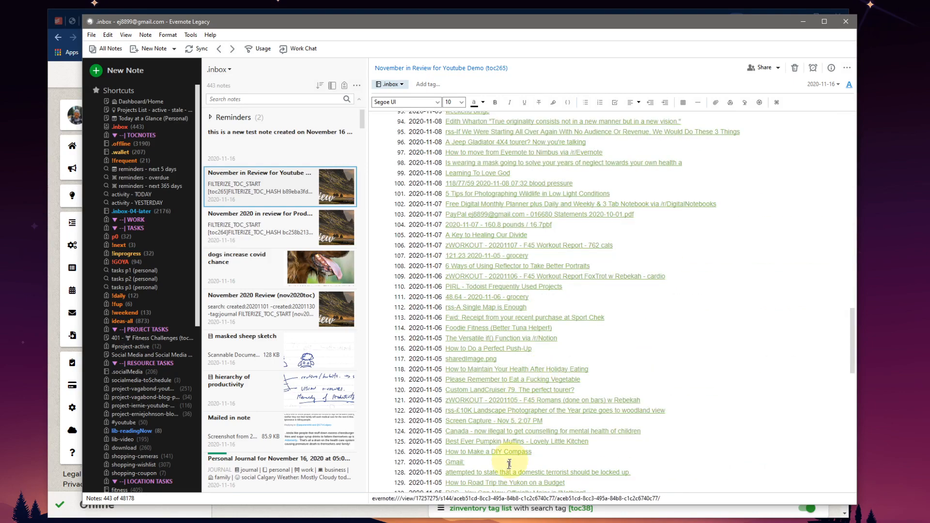
{"action": "scroll", "coordinate": [509, 281], "scroll_direction": "up", "scroll_amount": 20}
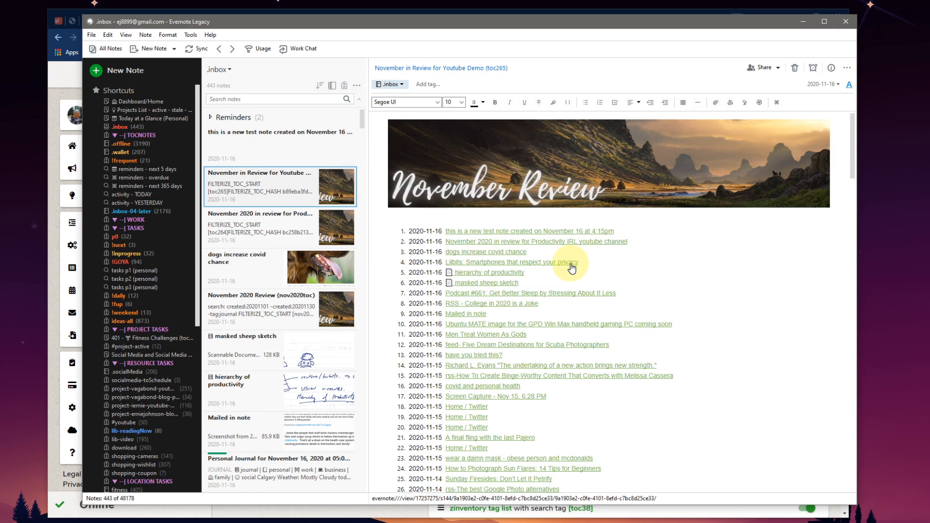
Step: Revisit the stacks and tables of contents in Filterize's ToC Manager, and put the browser away to return to Evernote
{"action": "left_click", "coordinate": [58, 260]}
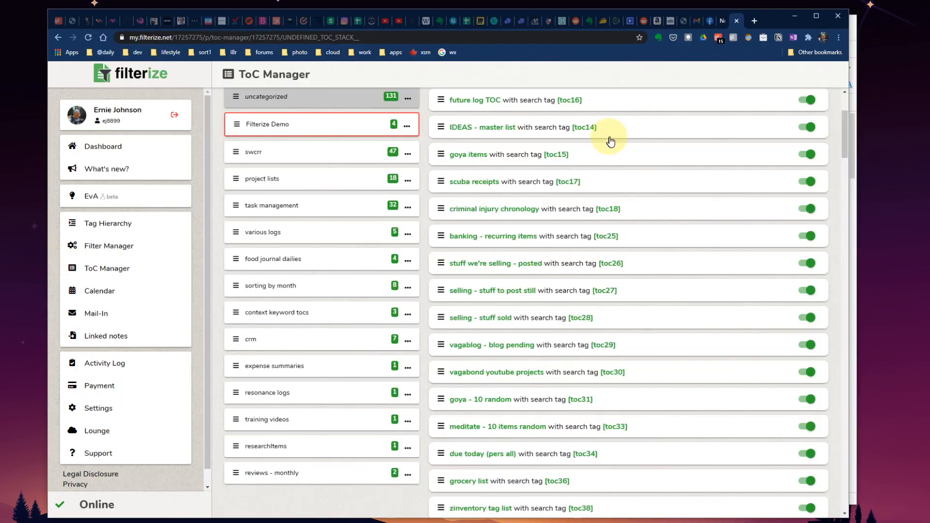
{"action": "scroll", "coordinate": [611, 141], "scroll_direction": "up", "scroll_amount": 3}
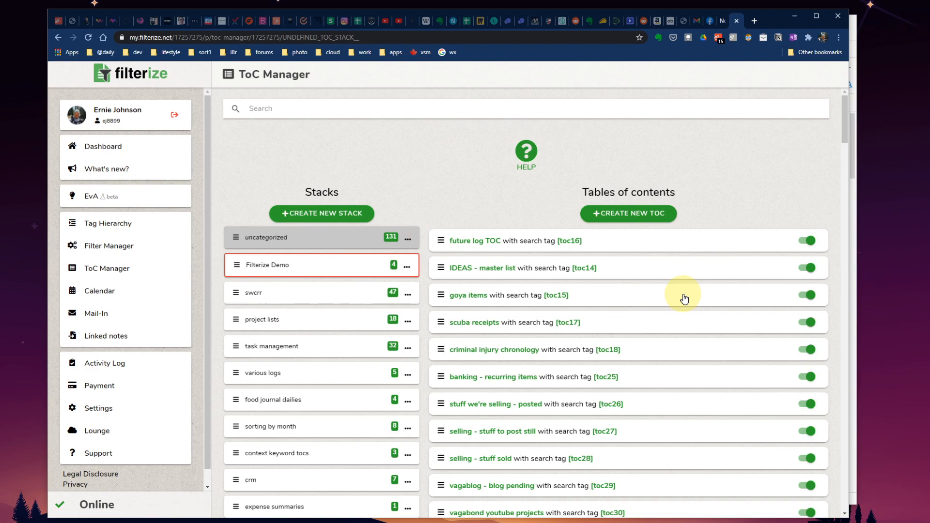
{"action": "left_click", "coordinate": [795, 17]}
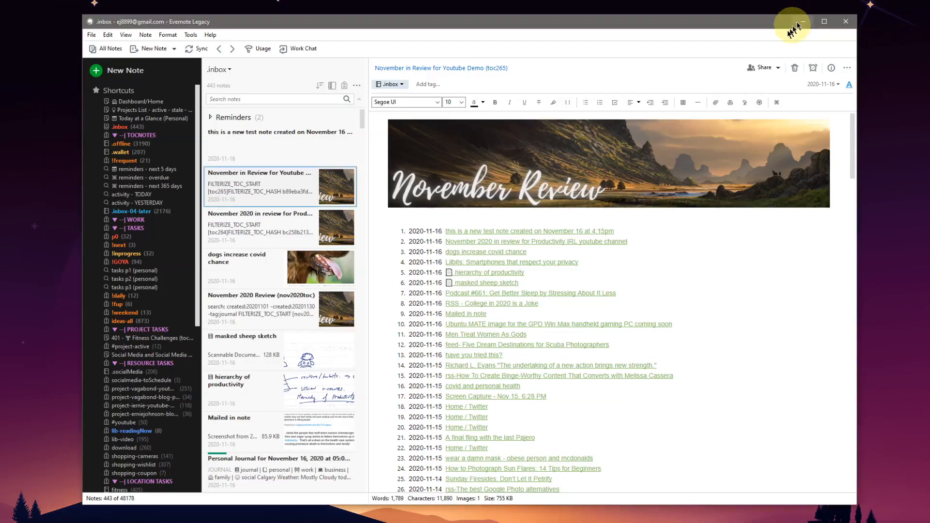